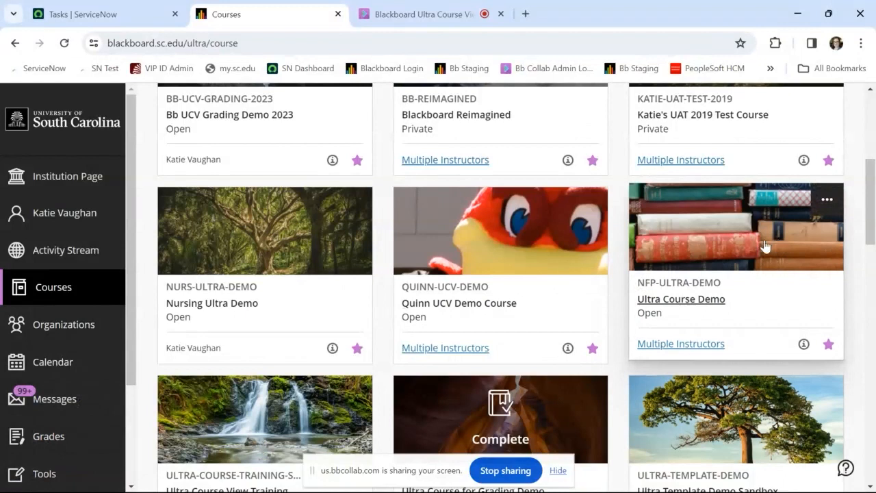
Step: Open the Ultra Course Demo course and look over its banner, Details & Actions list and content page
{"action": "left_click", "coordinate": [726, 257]}
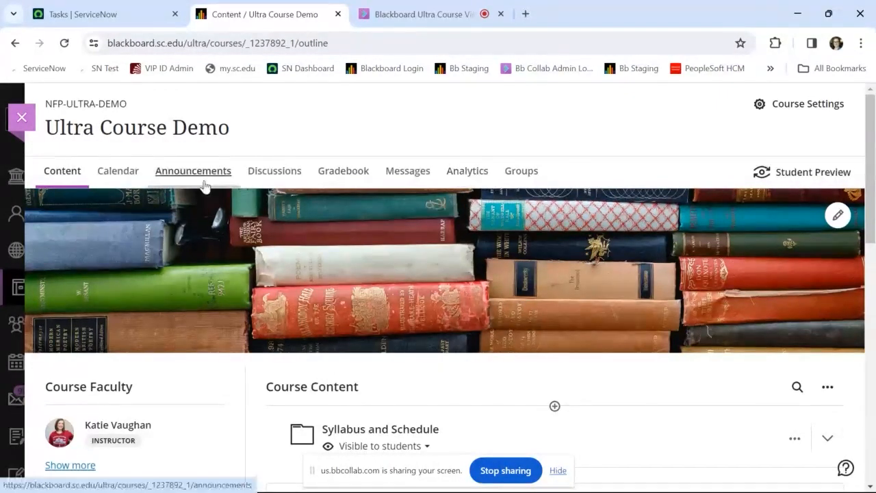
{"action": "scroll", "coordinate": [204, 183], "scroll_direction": "down", "scroll_amount": 2}
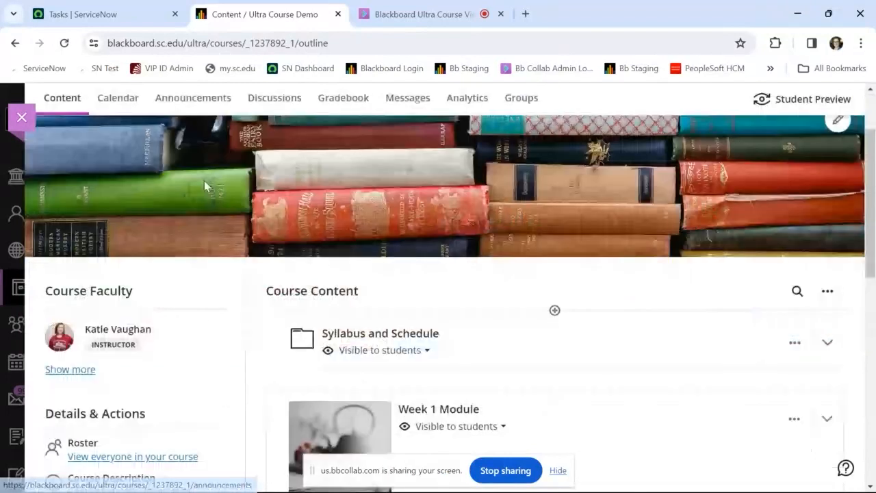
{"action": "scroll", "coordinate": [214, 249], "scroll_direction": "down", "scroll_amount": 2}
{"action": "scroll", "coordinate": [215, 249], "scroll_direction": "down", "scroll_amount": 2}
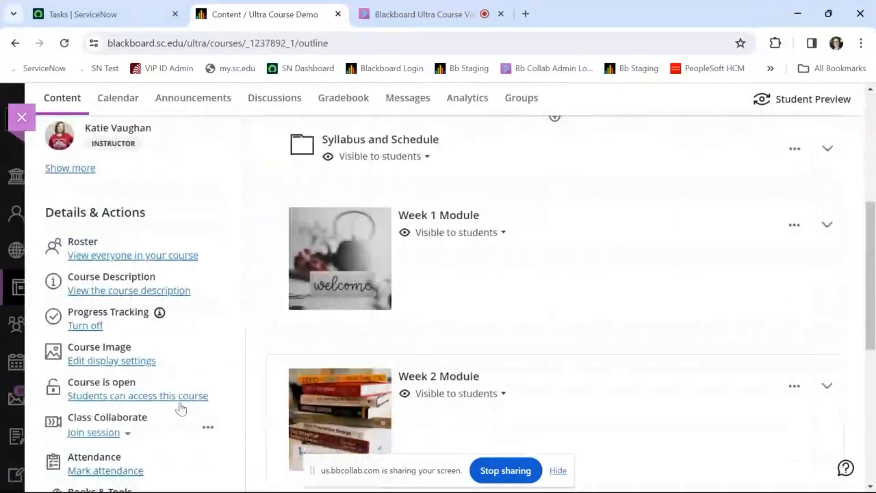
{"action": "scroll", "coordinate": [180, 408], "scroll_direction": "up", "scroll_amount": 2}
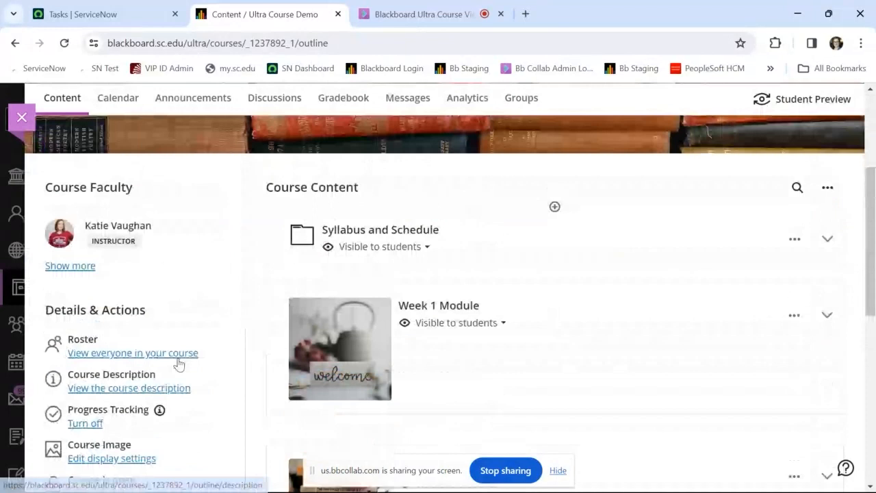
{"action": "scroll", "coordinate": [799, 193], "scroll_direction": "down", "scroll_amount": 1}
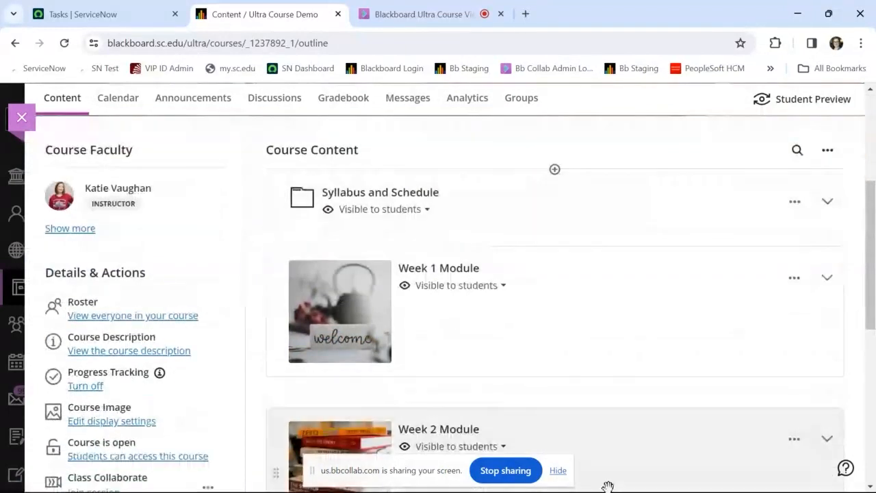
{"action": "scroll", "coordinate": [752, 239], "scroll_direction": "up", "scroll_amount": 3}
{"action": "scroll", "coordinate": [810, 192], "scroll_direction": "down", "scroll_amount": 1}
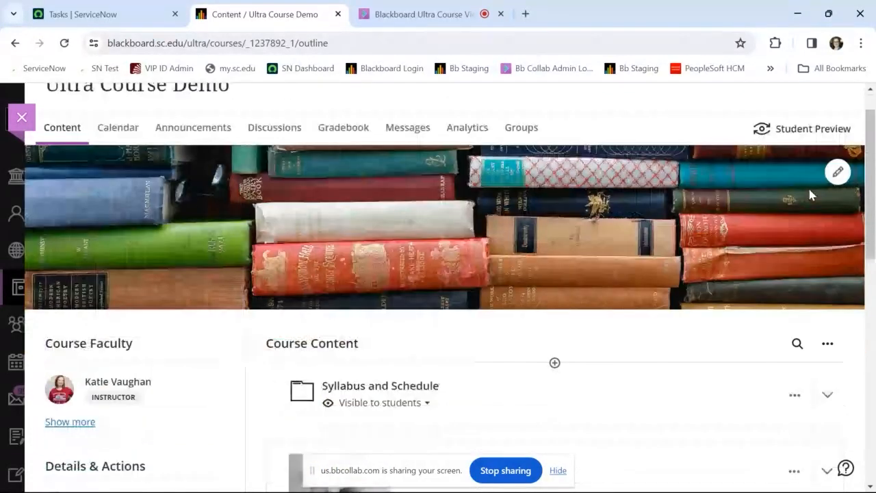
Step: Examine the course's page layout, including the navigation links, the faculty and details column, and the Course Content list
{"action": "scroll", "coordinate": [810, 195], "scroll_direction": "down", "scroll_amount": 1}
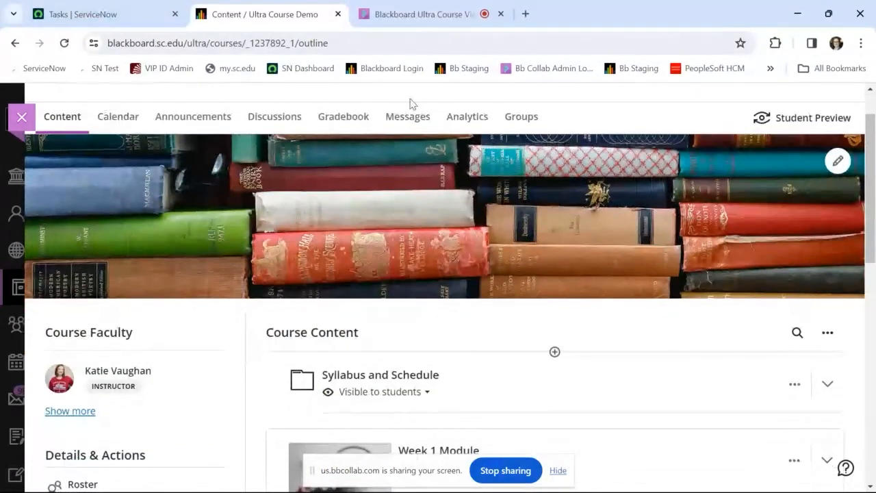
{"action": "scroll", "coordinate": [320, 287], "scroll_direction": "down", "scroll_amount": 3}
{"action": "scroll", "coordinate": [359, 194], "scroll_direction": "down", "scroll_amount": 1}
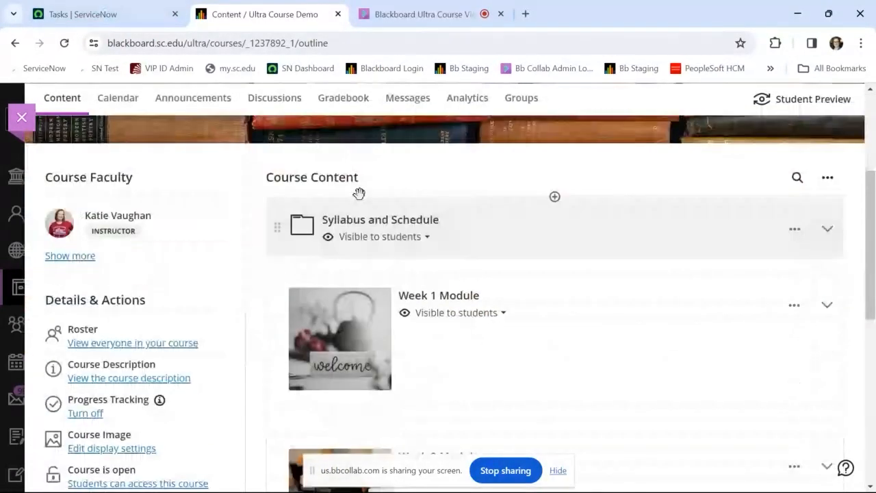
{"action": "scroll", "coordinate": [874, 293], "scroll_direction": "down", "scroll_amount": 1}
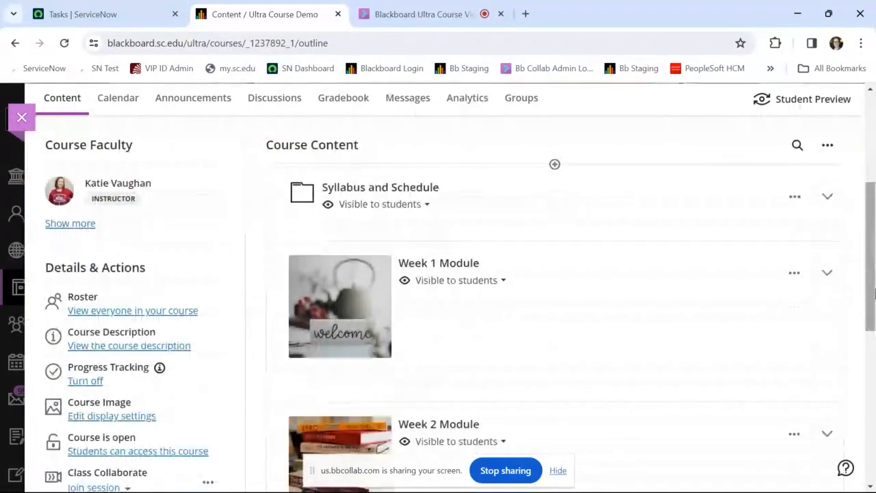
{"action": "scroll", "coordinate": [874, 293], "scroll_direction": "down", "scroll_amount": 1}
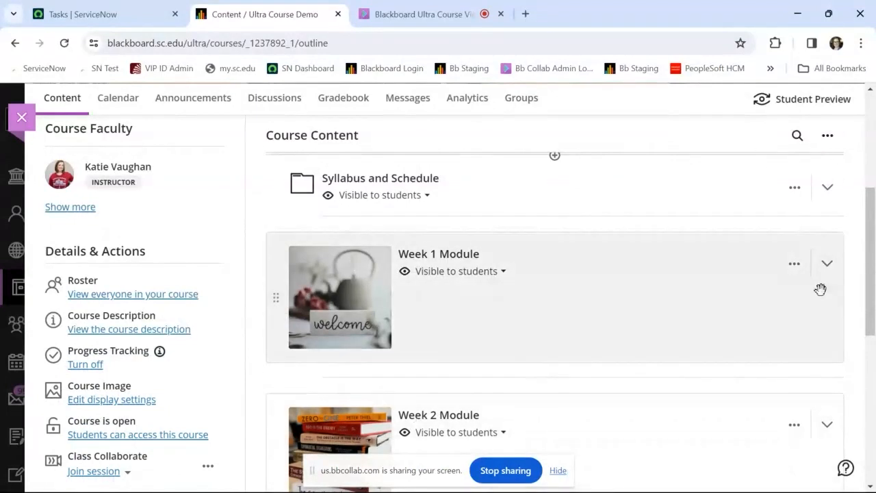
{"action": "scroll", "coordinate": [866, 307], "scroll_direction": "up", "scroll_amount": 1}
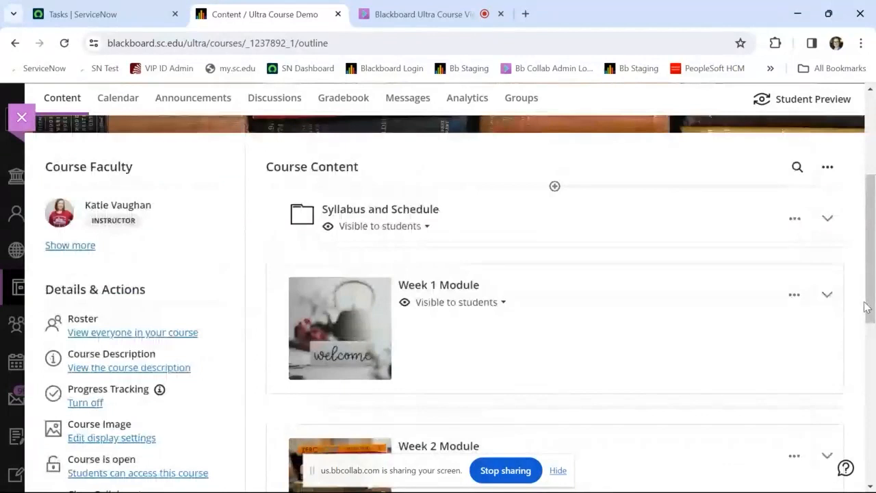
{"action": "scroll", "coordinate": [866, 307], "scroll_direction": "up", "scroll_amount": 1}
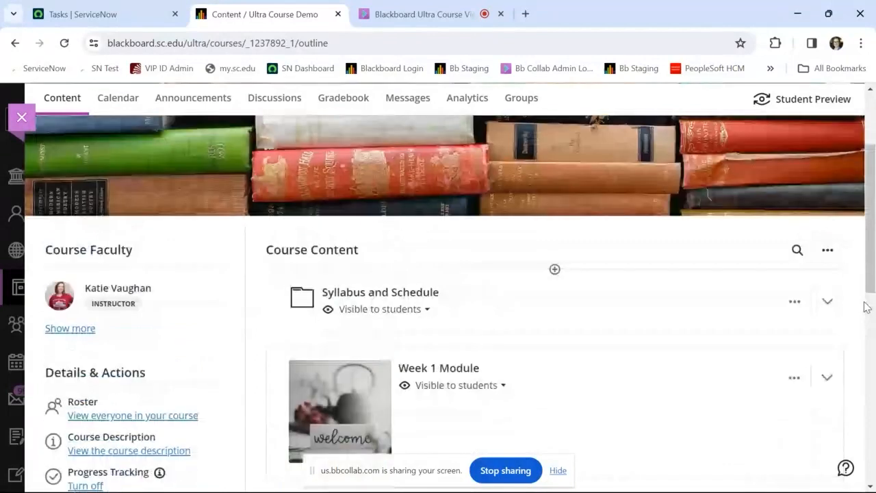
{"action": "scroll", "coordinate": [866, 307], "scroll_direction": "up", "scroll_amount": 1}
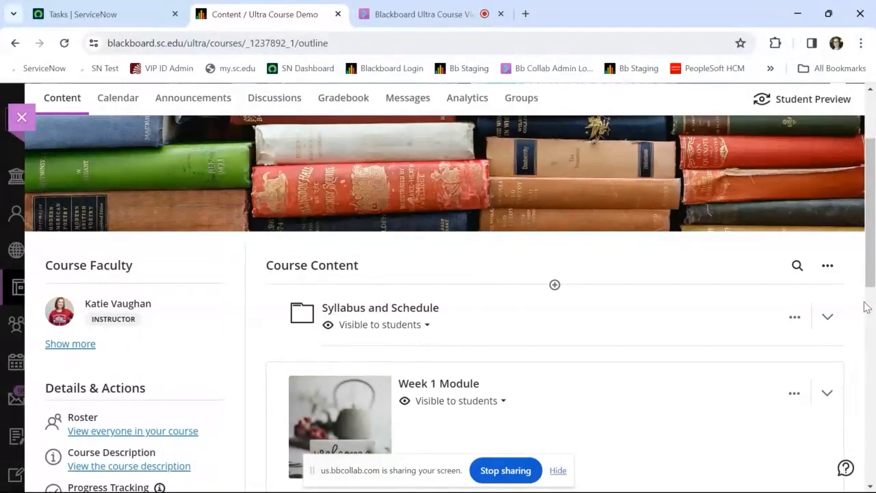
Step: Expand the Week 1 Module and the Syllabus and Schedule folder to view the items inside them
{"action": "scroll", "coordinate": [866, 307], "scroll_direction": "down", "scroll_amount": 1}
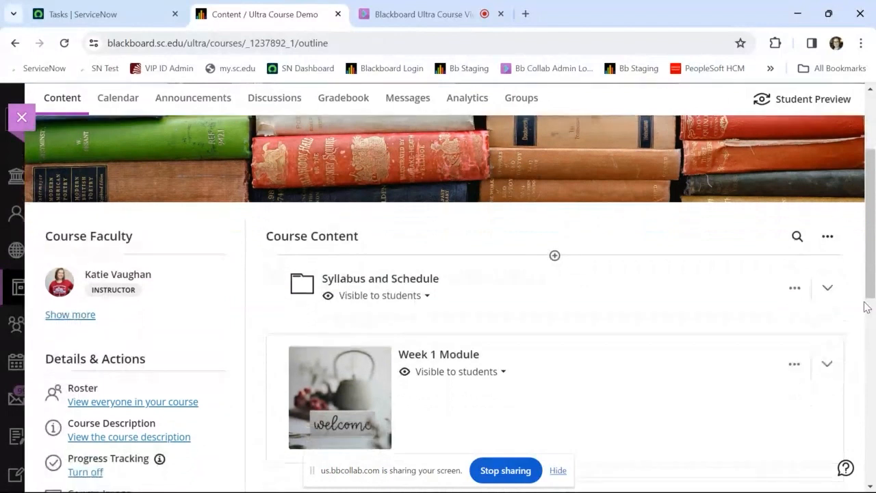
{"action": "scroll", "coordinate": [866, 306], "scroll_direction": "down", "scroll_amount": 1}
{"action": "scroll", "coordinate": [866, 291], "scroll_direction": "down", "scroll_amount": 2}
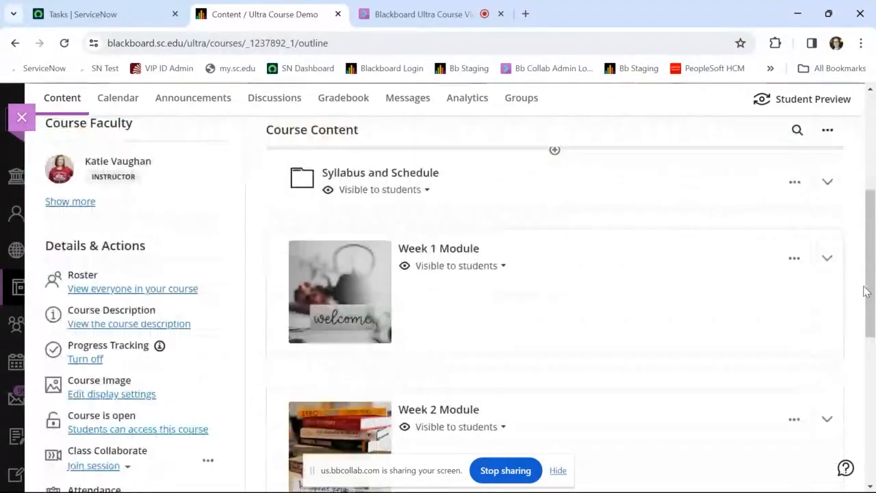
{"action": "left_click", "coordinate": [725, 259]}
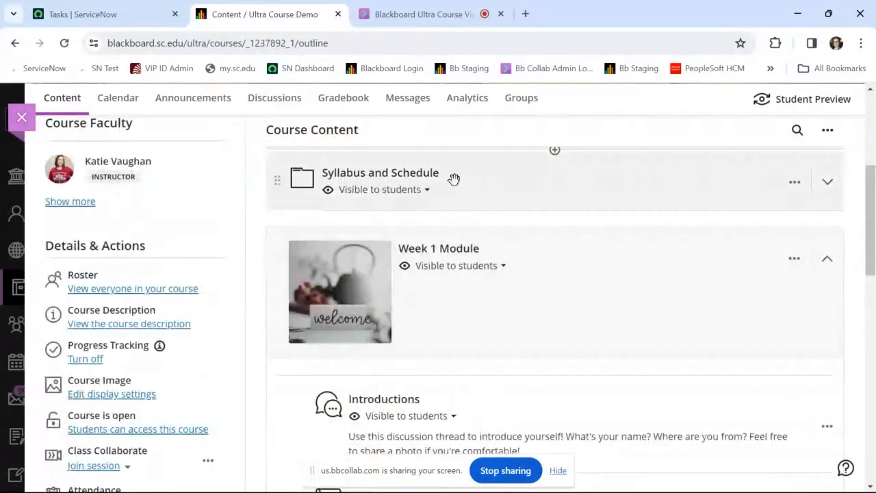
{"action": "left_click", "coordinate": [411, 183]}
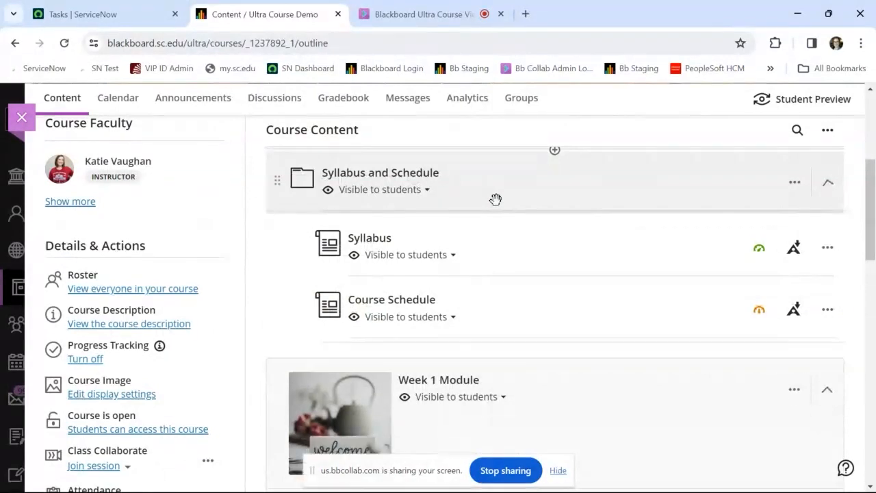
Step: Collapse the Syllabus and Schedule folder, then view the Week 1 Module's items and collapse that module
{"action": "left_click", "coordinate": [494, 199]}
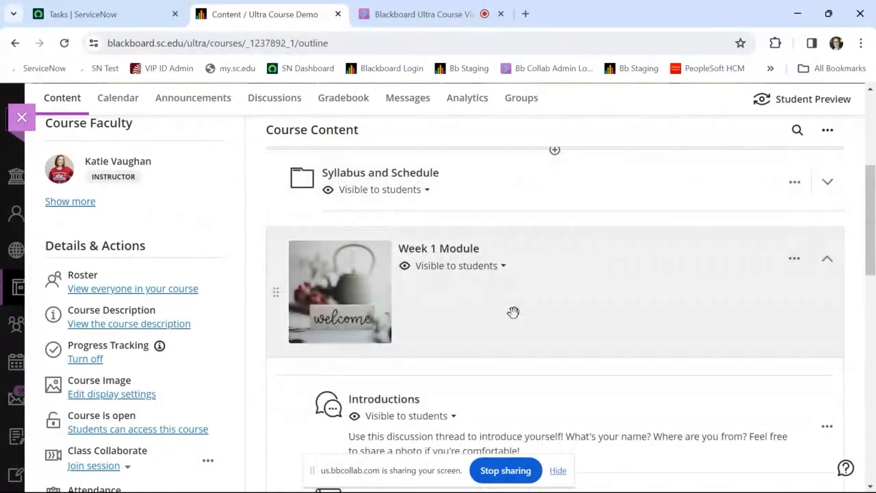
{"action": "scroll", "coordinate": [586, 313], "scroll_direction": "down", "scroll_amount": 1}
{"action": "scroll", "coordinate": [586, 313], "scroll_direction": "down", "scroll_amount": 1}
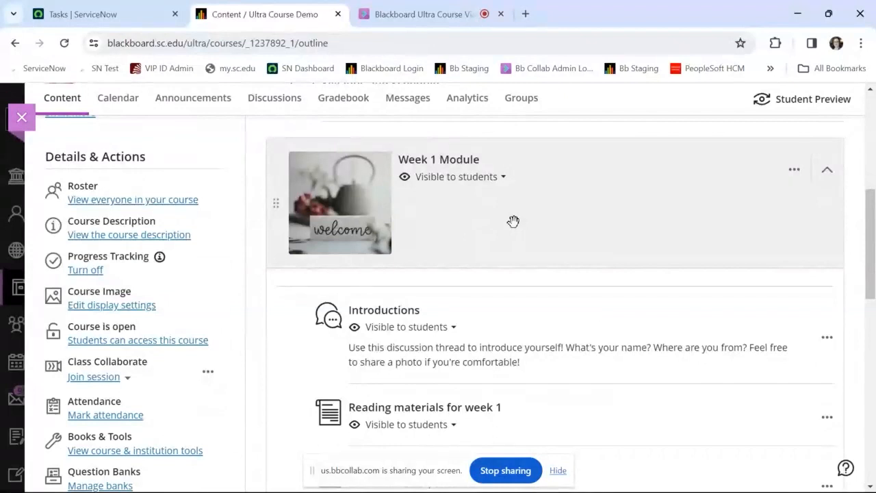
{"action": "left_click", "coordinate": [513, 221]}
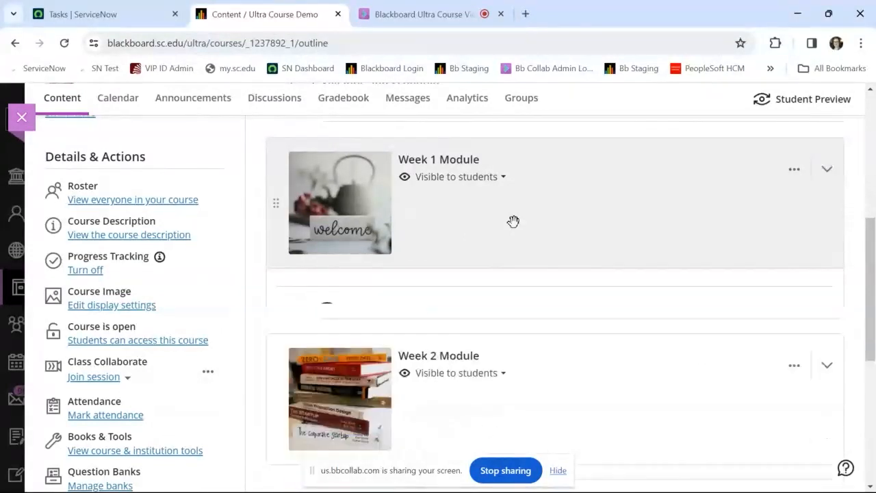
Step: Start a Student Preview of the Ultra Course Demo course
{"action": "scroll", "coordinate": [513, 221], "scroll_direction": "up", "scroll_amount": 2}
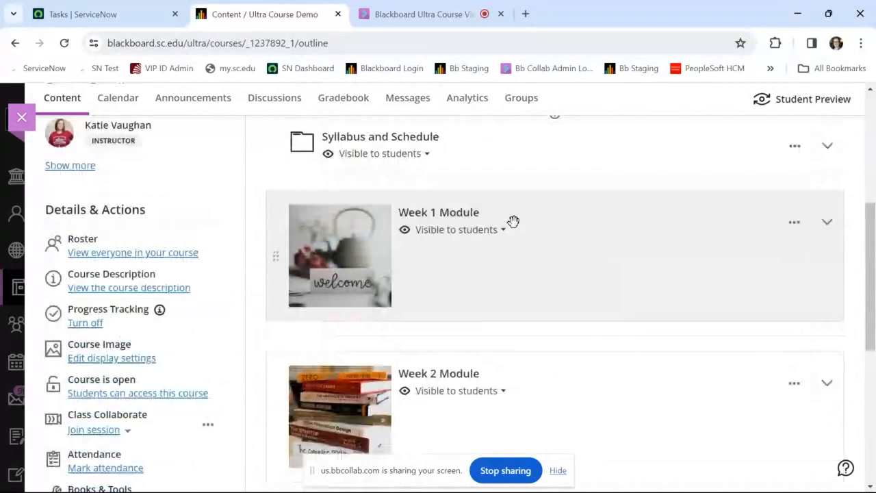
{"action": "scroll", "coordinate": [514, 221], "scroll_direction": "up", "scroll_amount": 1}
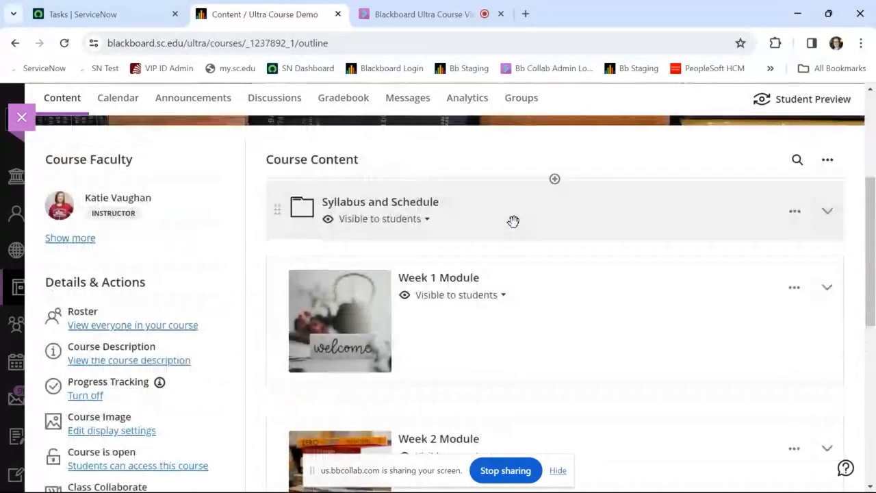
{"action": "scroll", "coordinate": [479, 240], "scroll_direction": "up", "scroll_amount": 2}
{"action": "scroll", "coordinate": [437, 265], "scroll_direction": "up", "scroll_amount": 1}
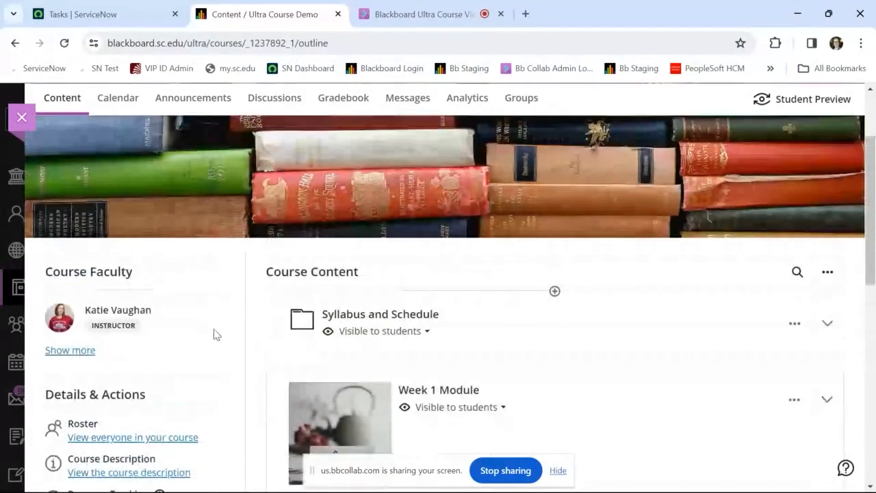
{"action": "scroll", "coordinate": [213, 333], "scroll_direction": "up", "scroll_amount": 2}
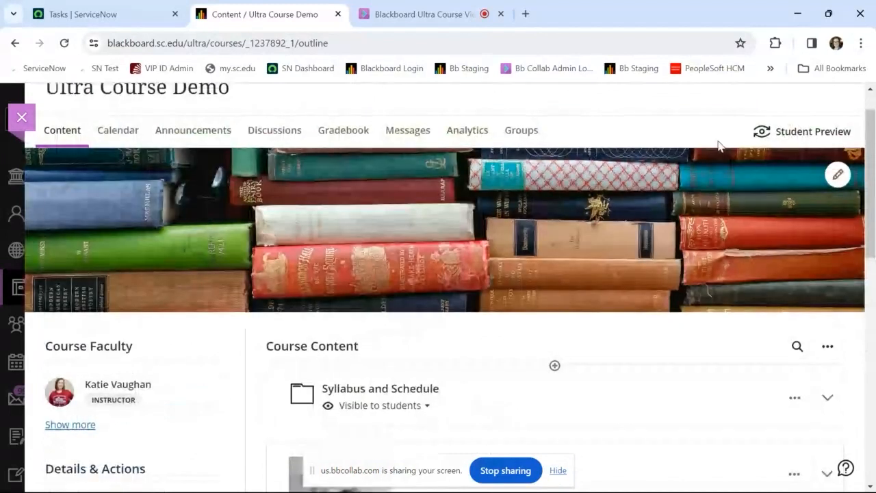
{"action": "left_click", "coordinate": [797, 134]}
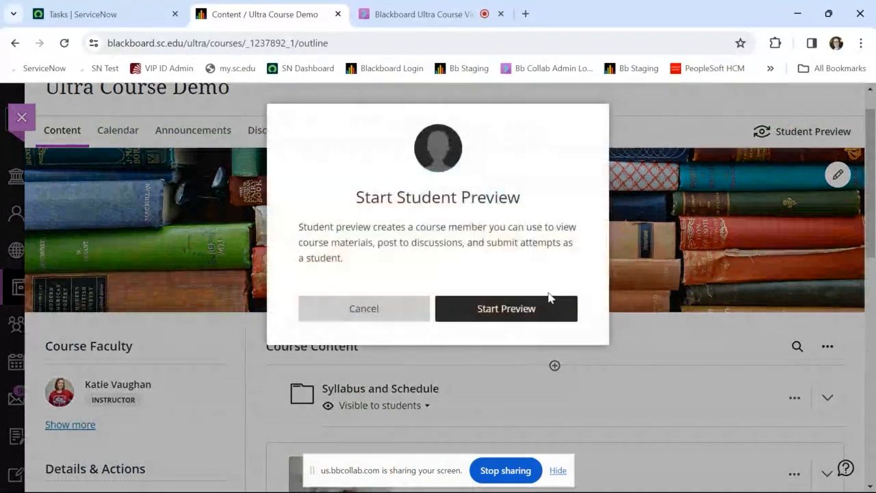
{"action": "left_click", "coordinate": [497, 314]}
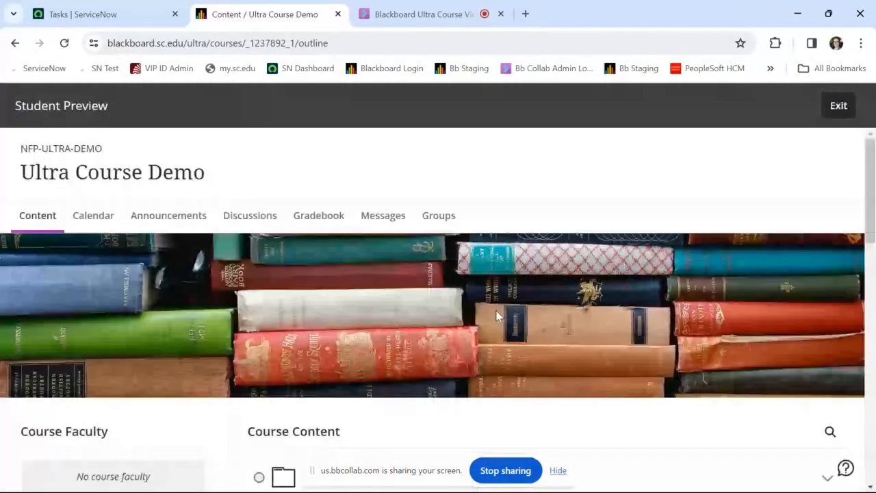
Step: Look over the student version of the course page, including Progress Tracking, and expand the Week 1 Module
{"action": "scroll", "coordinate": [496, 315], "scroll_direction": "down", "scroll_amount": 2}
{"action": "scroll", "coordinate": [497, 315], "scroll_direction": "down", "scroll_amount": 2}
{"action": "scroll", "coordinate": [286, 316], "scroll_direction": "up", "scroll_amount": 1}
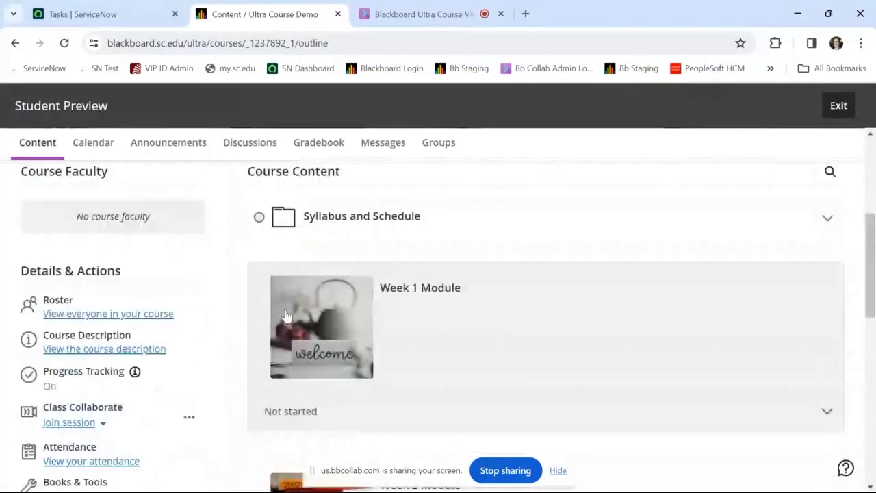
{"action": "scroll", "coordinate": [286, 315], "scroll_direction": "down", "scroll_amount": 1}
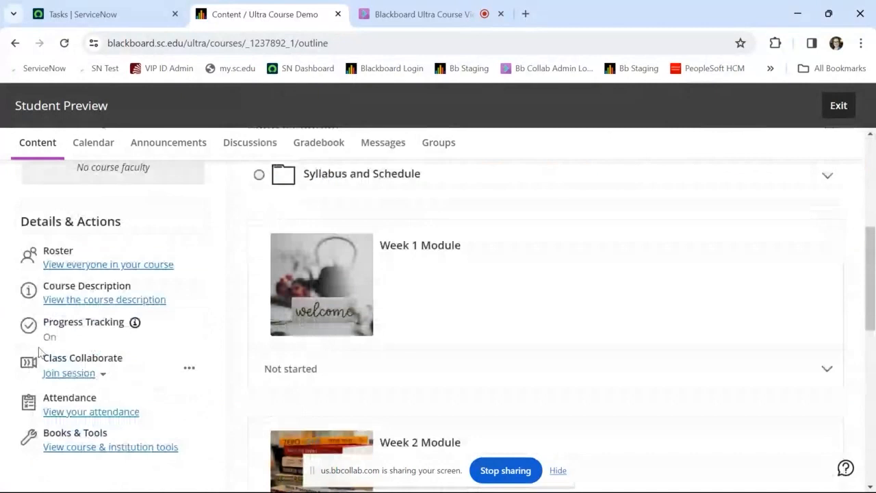
{"action": "scroll", "coordinate": [137, 342], "scroll_direction": "up", "scroll_amount": 1}
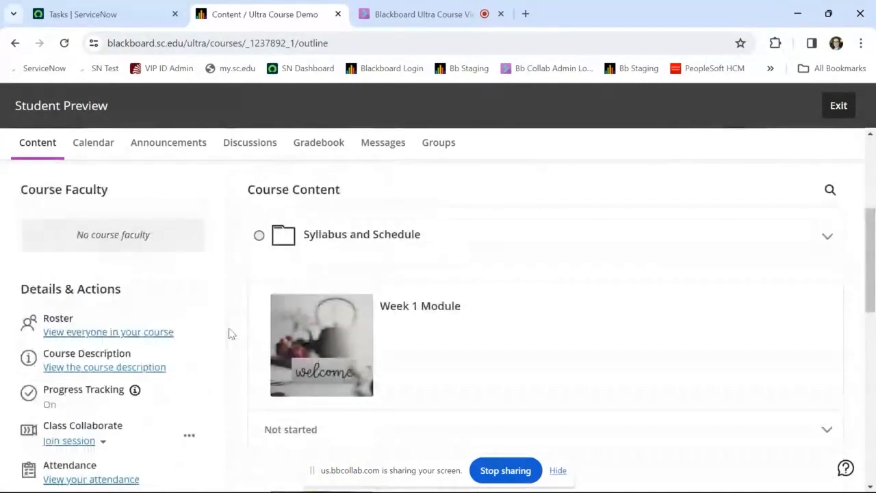
{"action": "scroll", "coordinate": [239, 301], "scroll_direction": "down", "scroll_amount": 1}
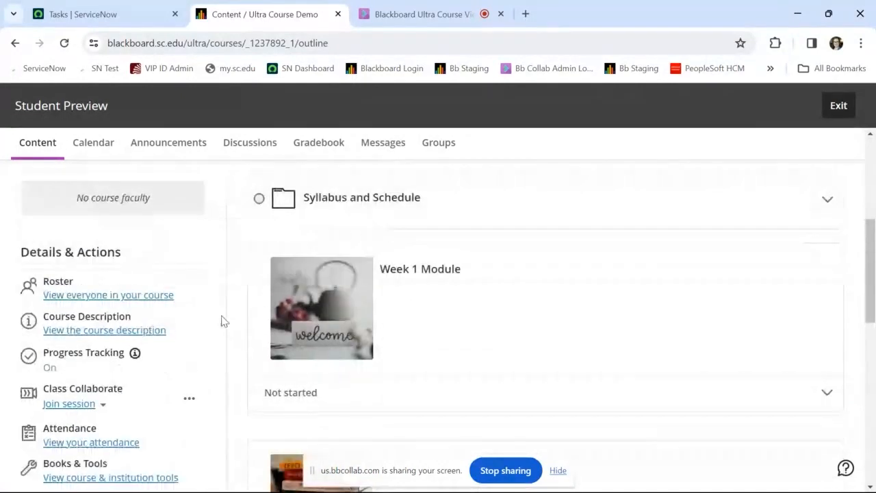
{"action": "scroll", "coordinate": [294, 318], "scroll_direction": "down", "scroll_amount": 1}
{"action": "left_click", "coordinate": [370, 315]}
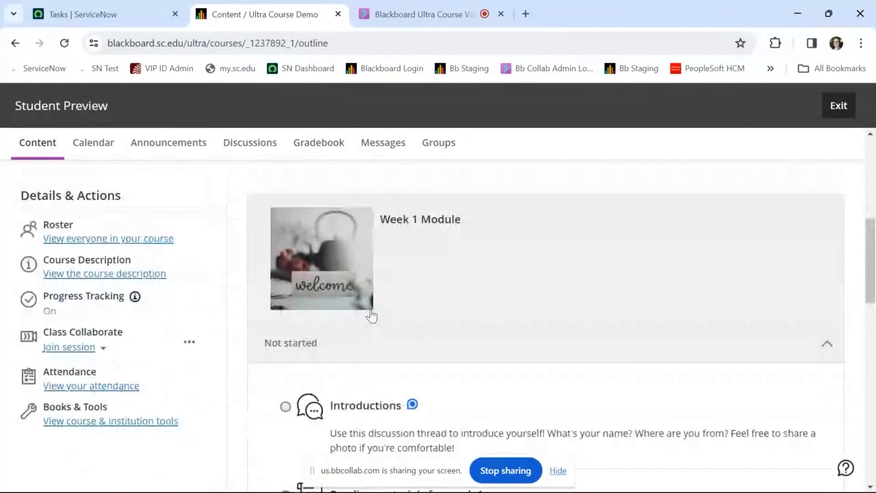
Step: Examine the Week 1 Module's discussion, reading and assignment items and their progress indicators as a student sees them
{"action": "scroll", "coordinate": [234, 319], "scroll_direction": "down", "scroll_amount": 1}
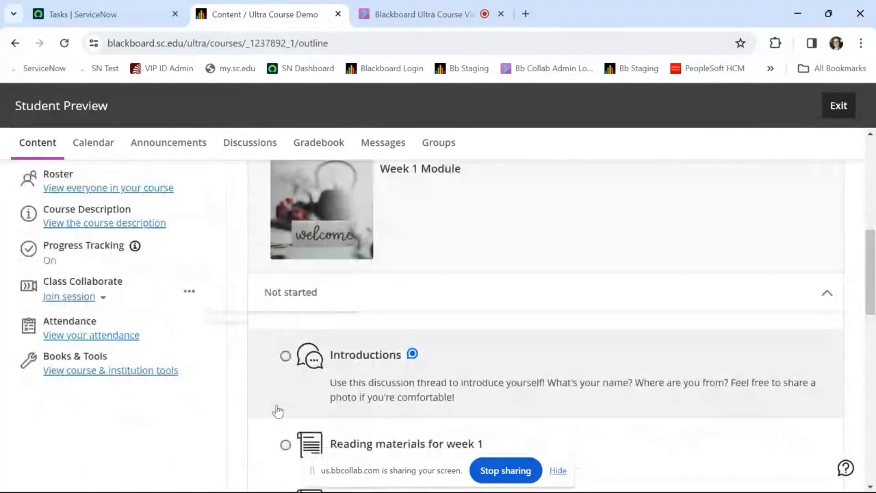
{"action": "scroll", "coordinate": [260, 407], "scroll_direction": "down", "scroll_amount": 1}
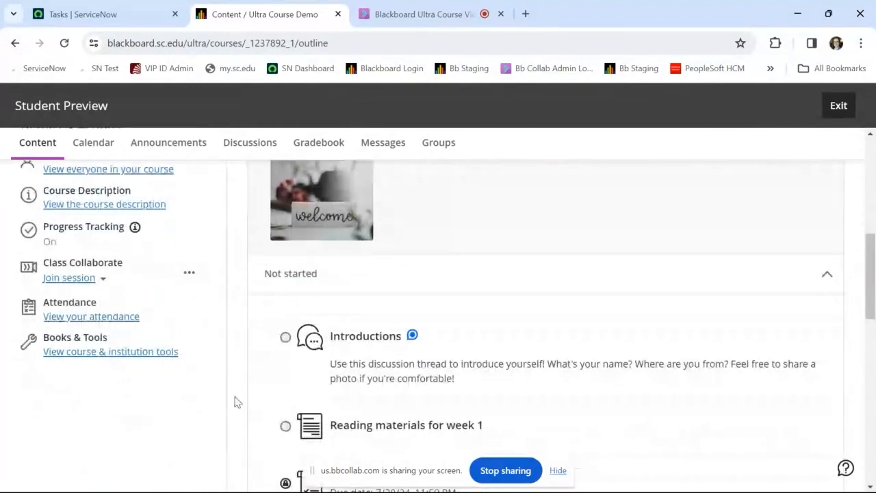
{"action": "scroll", "coordinate": [234, 401], "scroll_direction": "down", "scroll_amount": 3}
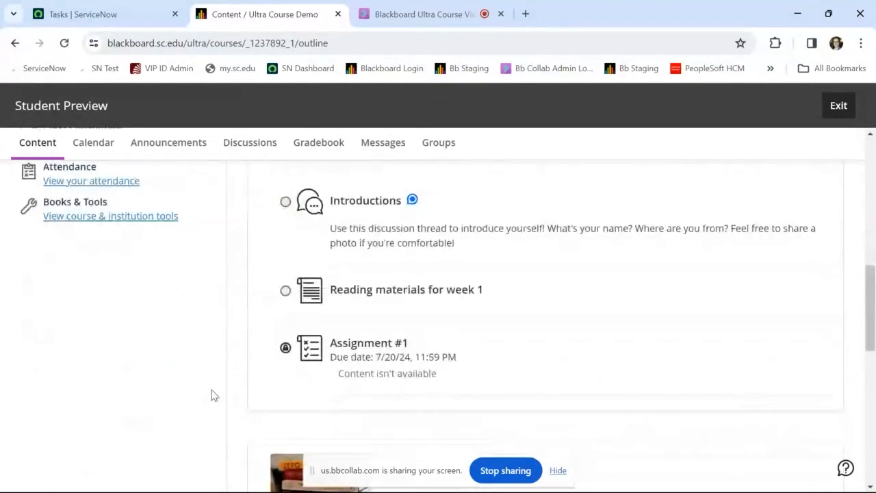
{"action": "scroll", "coordinate": [212, 394], "scroll_direction": "up", "scroll_amount": 5}
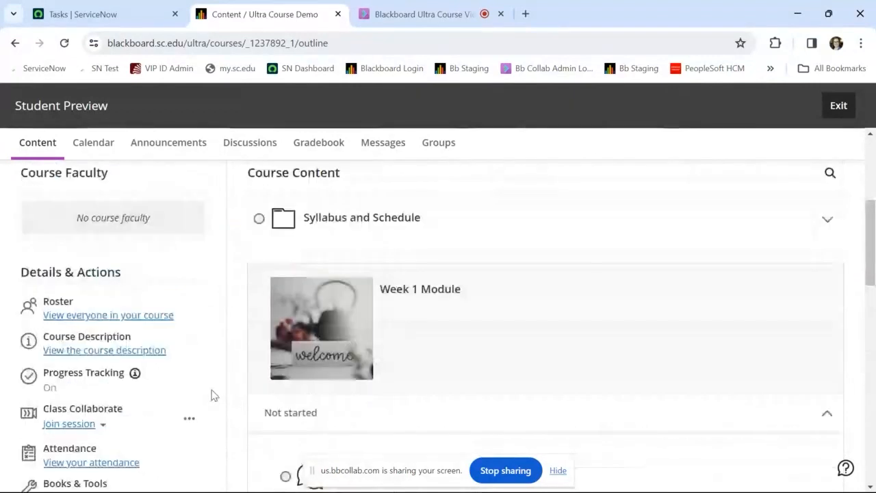
Step: Expand the Syllabus and Schedule folder, then view the Syllabus and Course Schedule files one after the other and close each
{"action": "scroll", "coordinate": [211, 396], "scroll_direction": "up", "scroll_amount": 1}
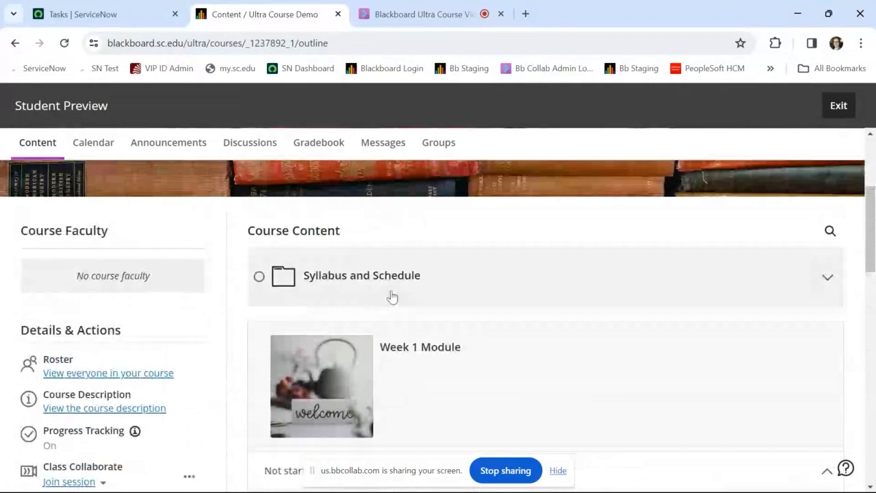
{"action": "left_click", "coordinate": [391, 294]}
{"action": "left_click", "coordinate": [348, 338]}
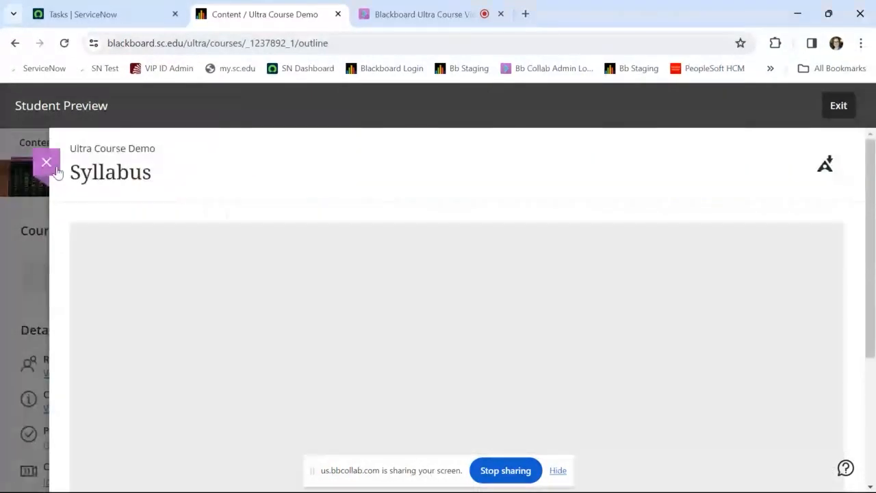
{"action": "left_click", "coordinate": [47, 163]}
{"action": "mouse_move", "coordinate": [253, 286]}
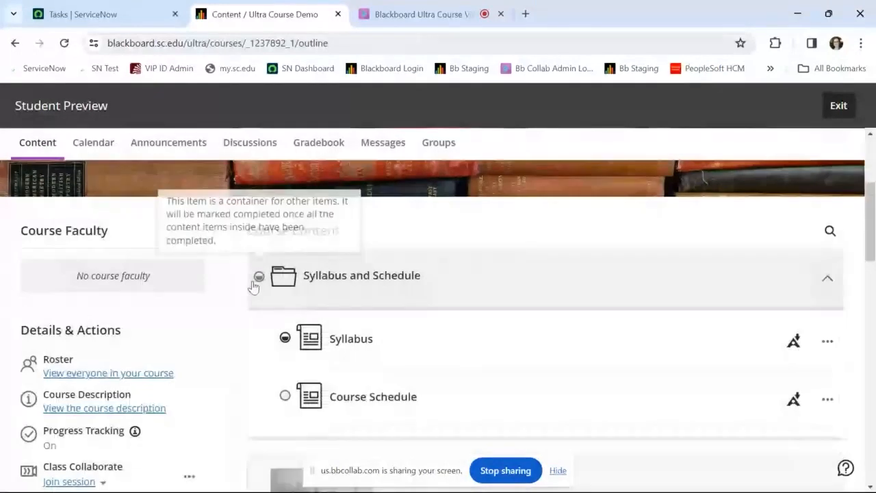
{"action": "left_click", "coordinate": [370, 397]}
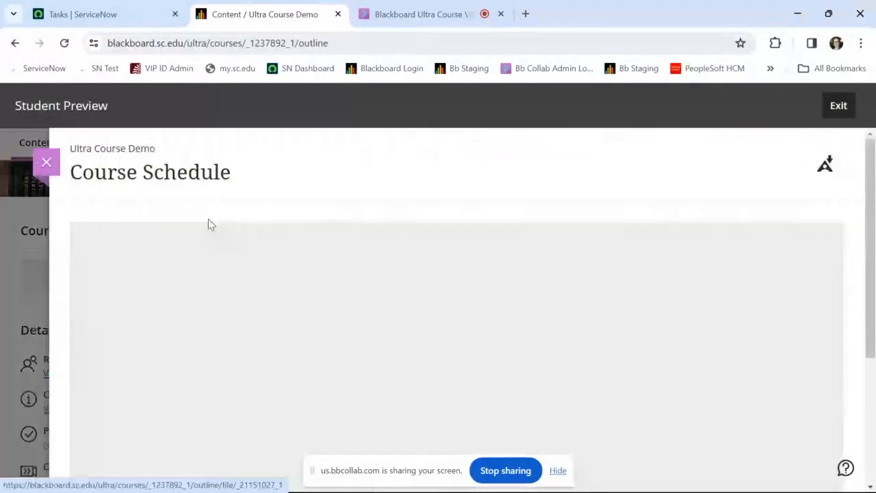
{"action": "left_click", "coordinate": [47, 162]}
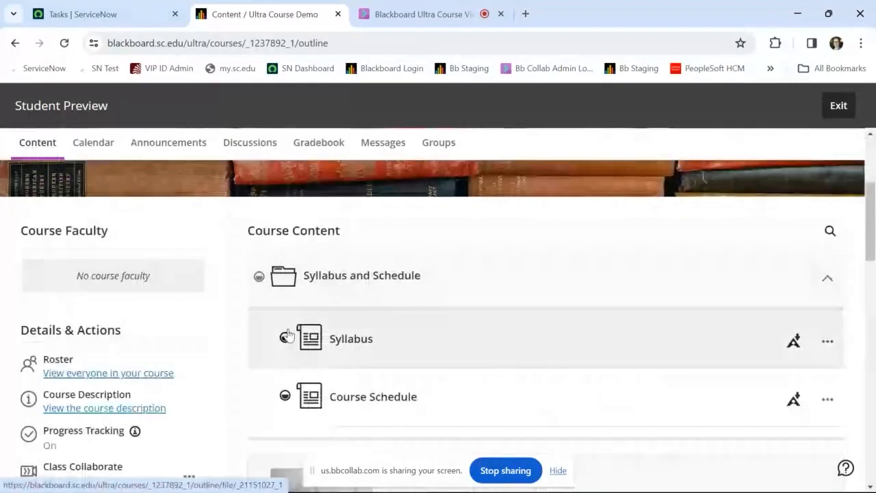
Step: Mark the Syllabus and the Course Schedule as complete, then collapse the Syllabus and Schedule folder
{"action": "left_click", "coordinate": [284, 338]}
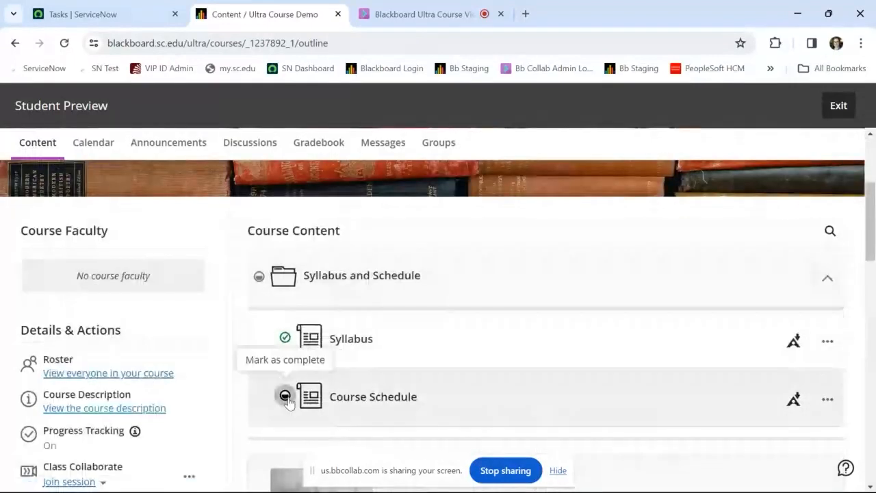
{"action": "left_click", "coordinate": [285, 396]}
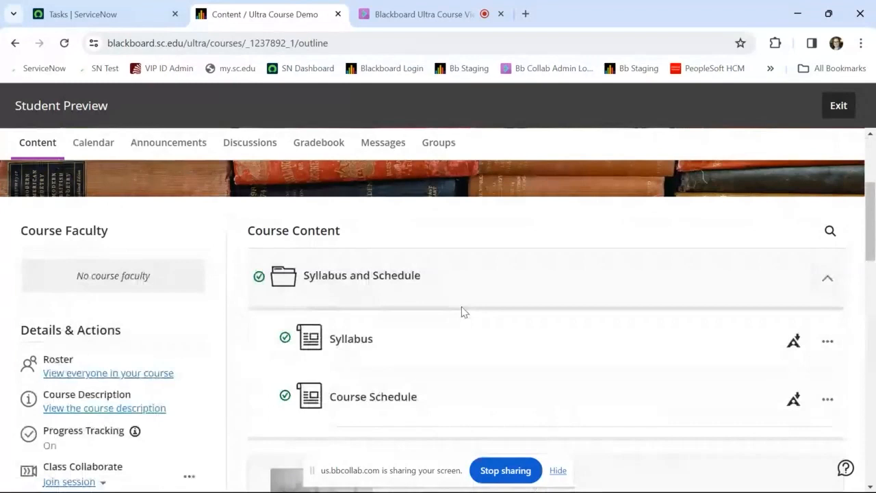
{"action": "left_click", "coordinate": [416, 283]}
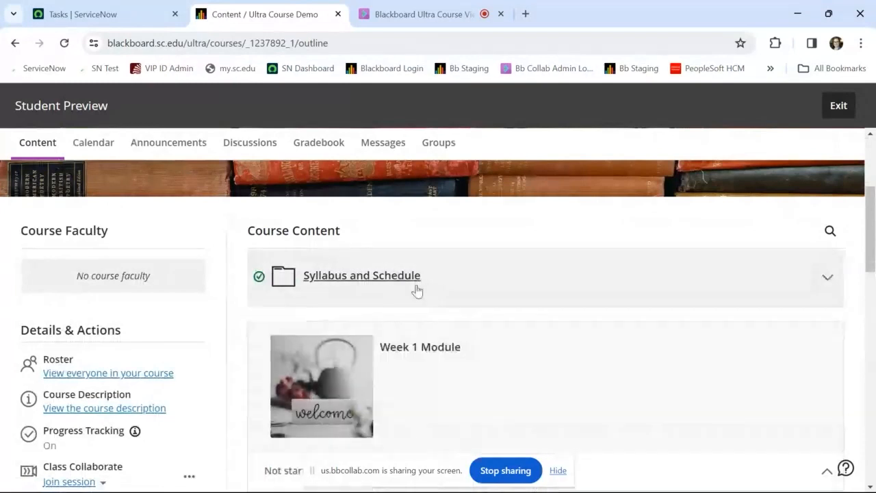
Step: Look over the student's course page, comparing the progress indicators of the Syllabus and Schedule folder and the Week 1 Module
{"action": "scroll", "coordinate": [417, 291], "scroll_direction": "down", "scroll_amount": 1}
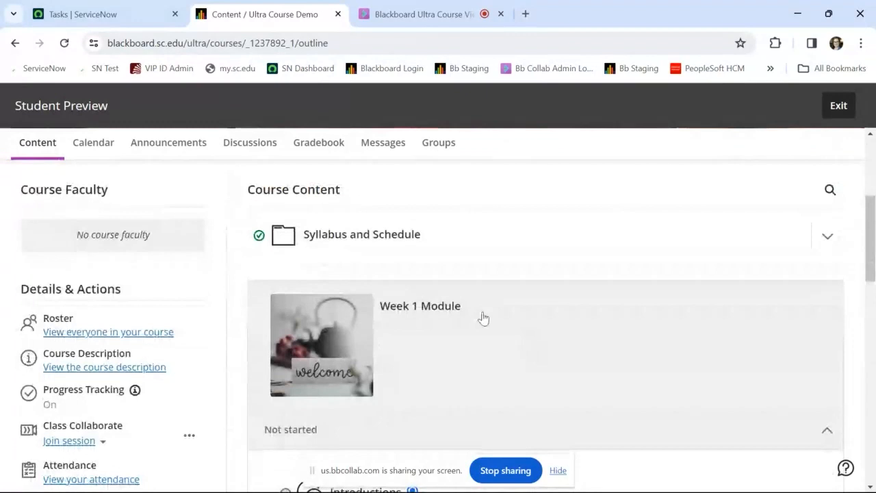
{"action": "scroll", "coordinate": [483, 317], "scroll_direction": "down", "scroll_amount": 1}
{"action": "scroll", "coordinate": [483, 318], "scroll_direction": "up", "scroll_amount": 1}
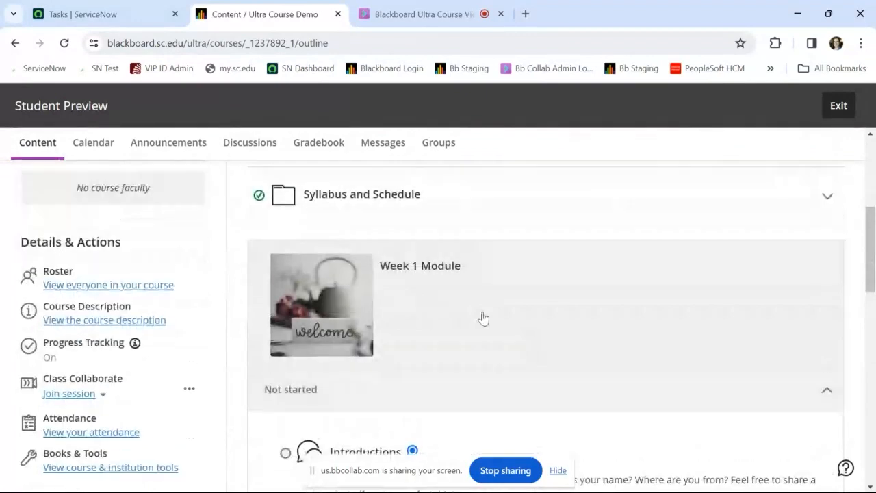
{"action": "scroll", "coordinate": [483, 317], "scroll_direction": "up", "scroll_amount": 1}
{"action": "scroll", "coordinate": [483, 318], "scroll_direction": "up", "scroll_amount": 1}
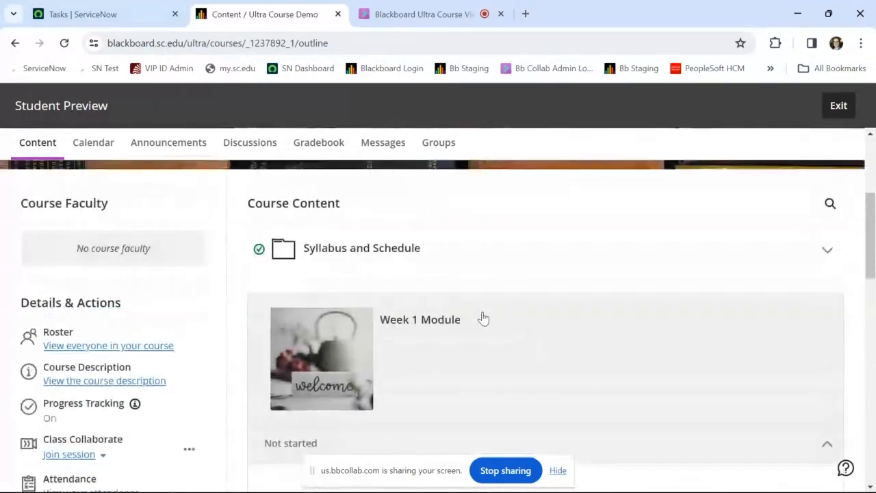
{"action": "scroll", "coordinate": [483, 317], "scroll_direction": "up", "scroll_amount": 2}
{"action": "scroll", "coordinate": [483, 317], "scroll_direction": "up", "scroll_amount": 1}
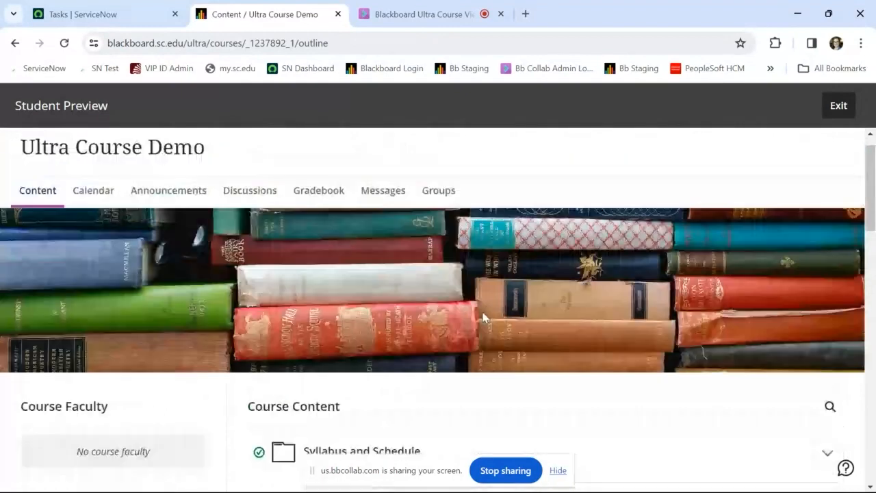
{"action": "scroll", "coordinate": [483, 317], "scroll_direction": "down", "scroll_amount": 2}
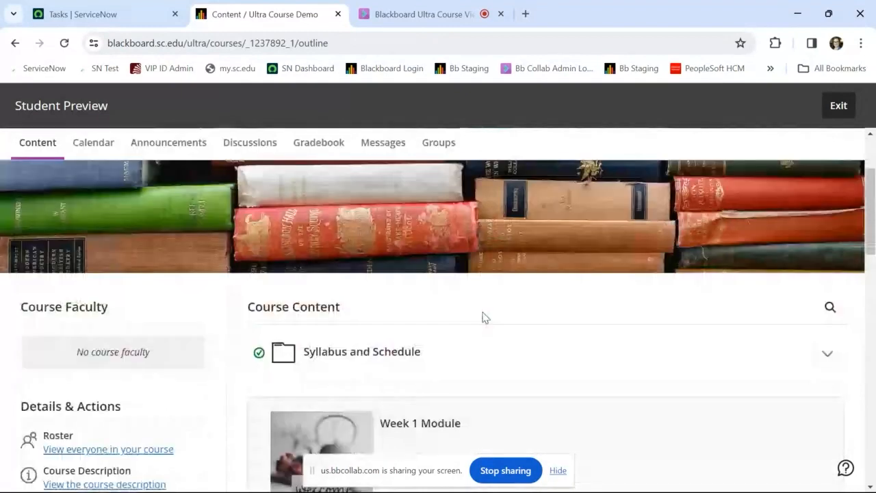
Step: Exit the Student Preview and save the preview user
{"action": "scroll", "coordinate": [483, 318], "scroll_direction": "up", "scroll_amount": 1}
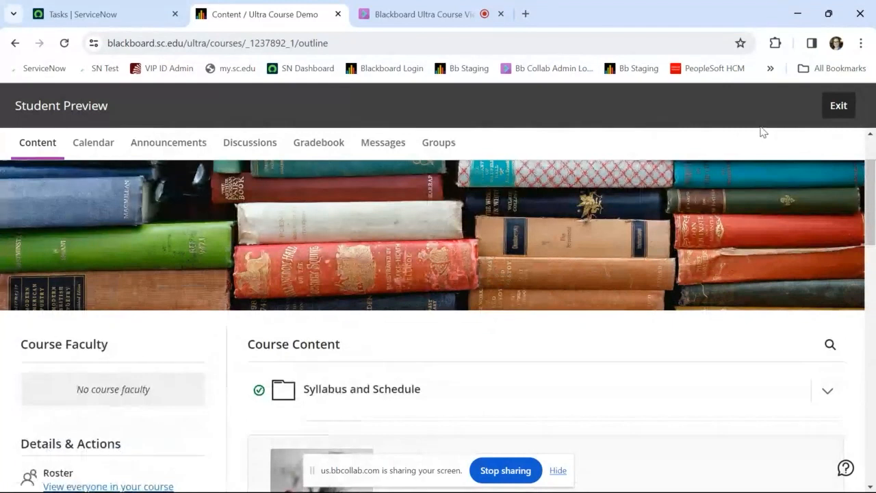
{"action": "left_click", "coordinate": [839, 113]}
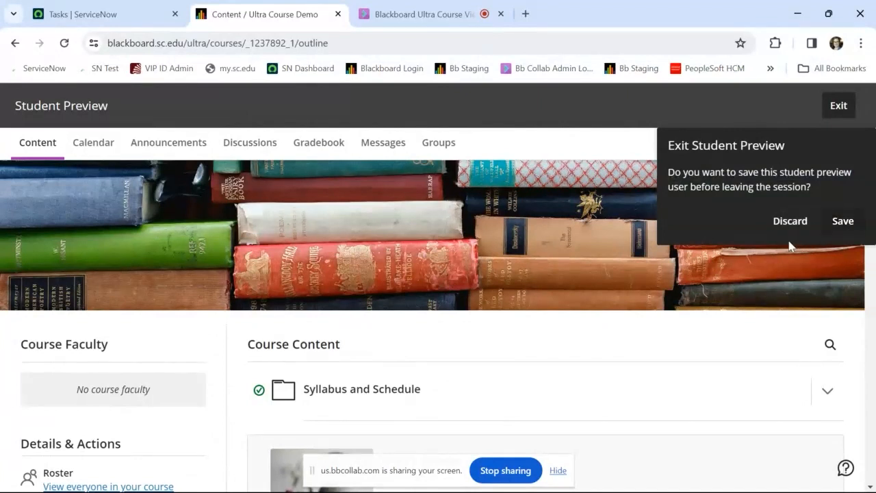
{"action": "left_click", "coordinate": [842, 221]}
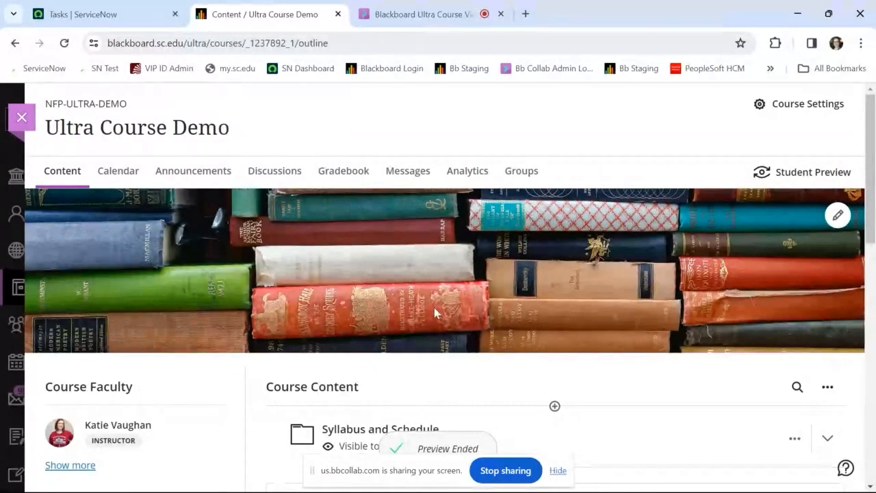
Step: Go to the course's Gradebook and look over the list of gradable items with their categories, due dates and grading statuses
{"action": "left_click", "coordinate": [342, 182]}
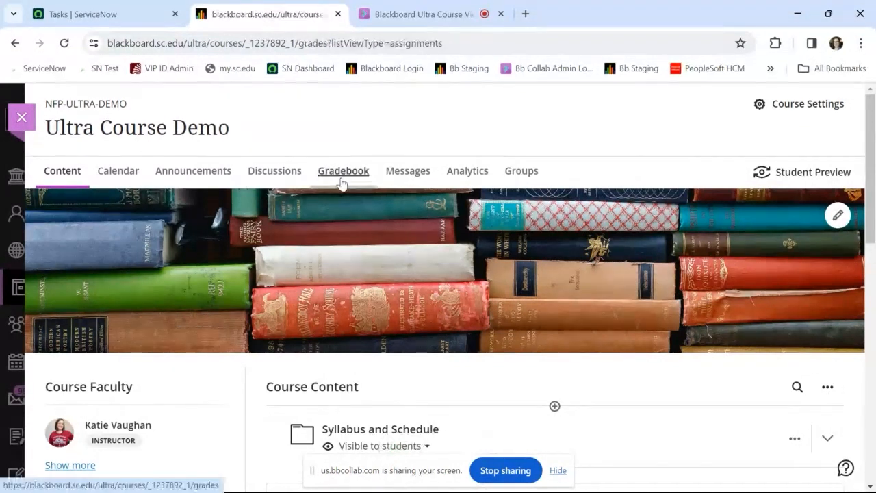
{"action": "scroll", "coordinate": [258, 221], "scroll_direction": "down", "scroll_amount": 1}
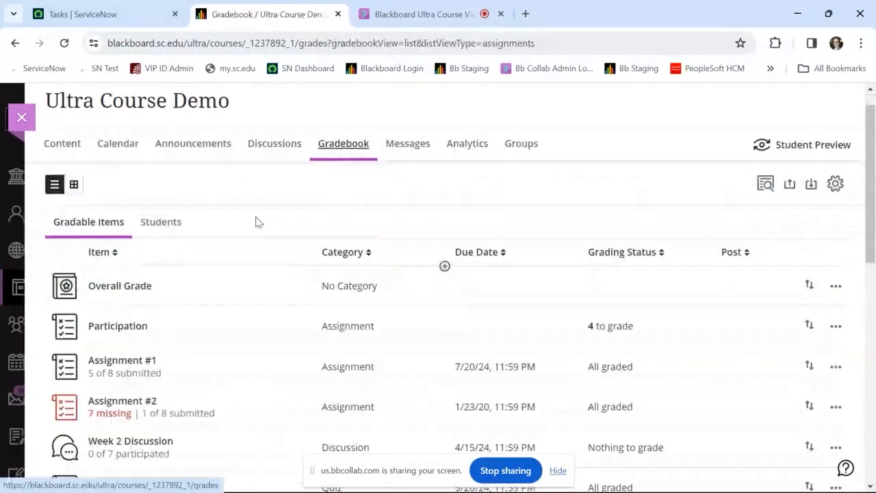
{"action": "scroll", "coordinate": [256, 222], "scroll_direction": "down", "scroll_amount": 1}
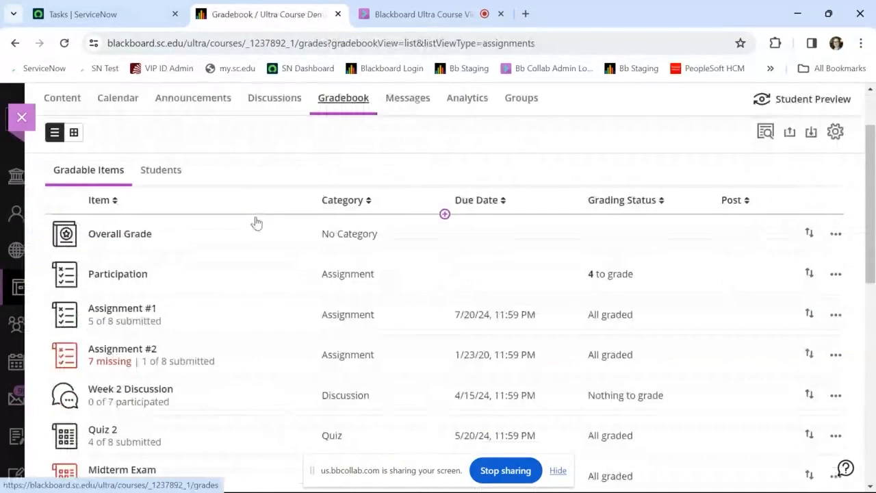
Step: Switch the Gradebook to the grid view and look over the students' overall and item grades
{"action": "left_click", "coordinate": [74, 132]}
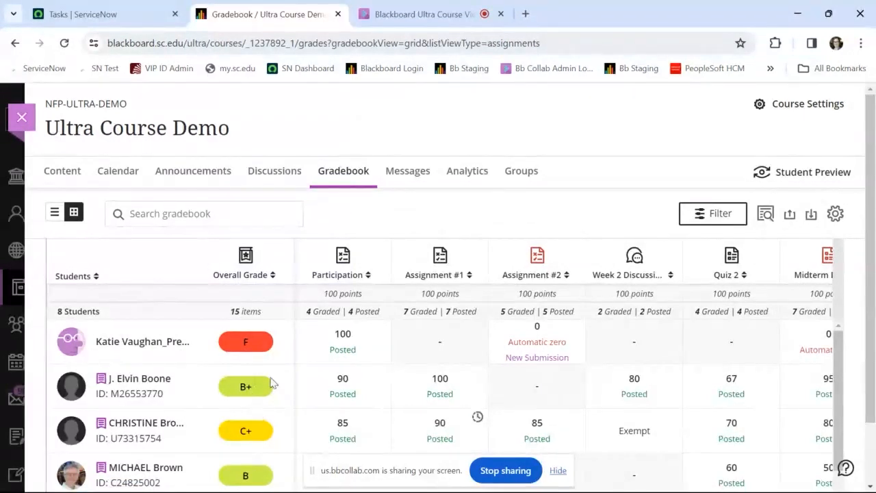
{"action": "scroll", "coordinate": [280, 397], "scroll_direction": "down", "scroll_amount": 1}
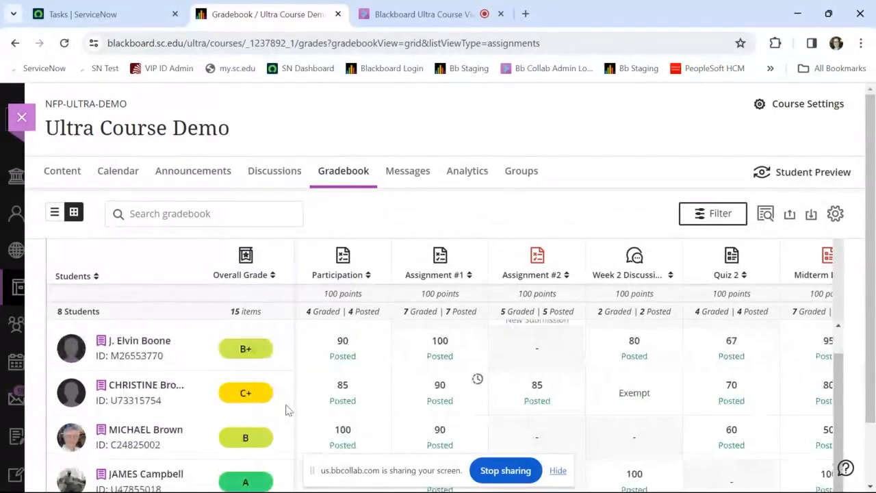
{"action": "scroll", "coordinate": [287, 409], "scroll_direction": "down", "scroll_amount": 1}
{"action": "scroll", "coordinate": [287, 410], "scroll_direction": "up", "scroll_amount": 1}
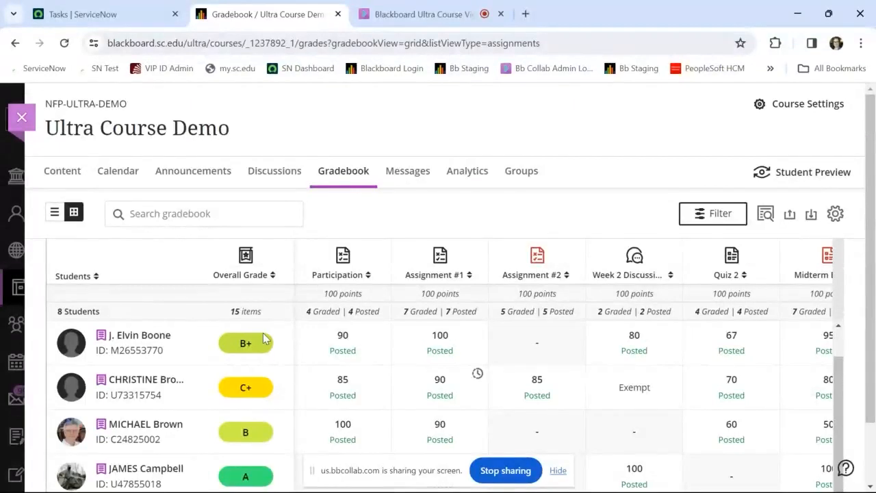
Step: Open the Overall Grade column for editing and review its points-based calculation categories and display settings
{"action": "left_click", "coordinate": [245, 258]}
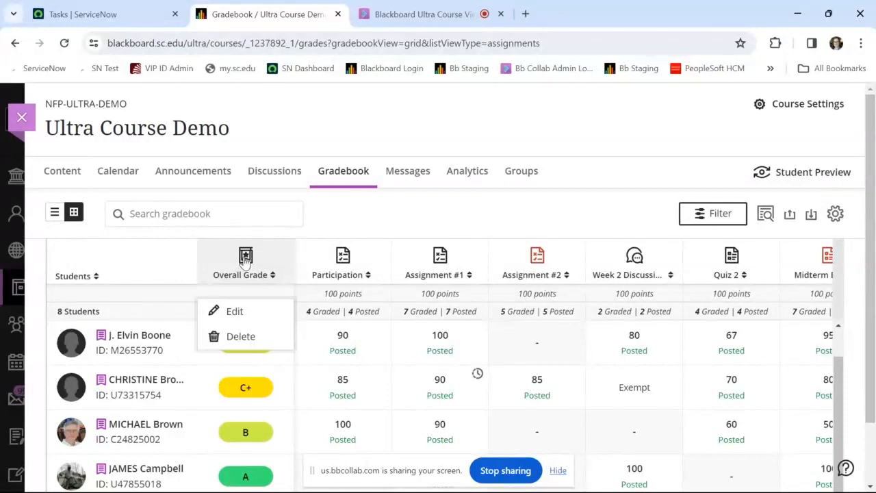
{"action": "left_click", "coordinate": [234, 311]}
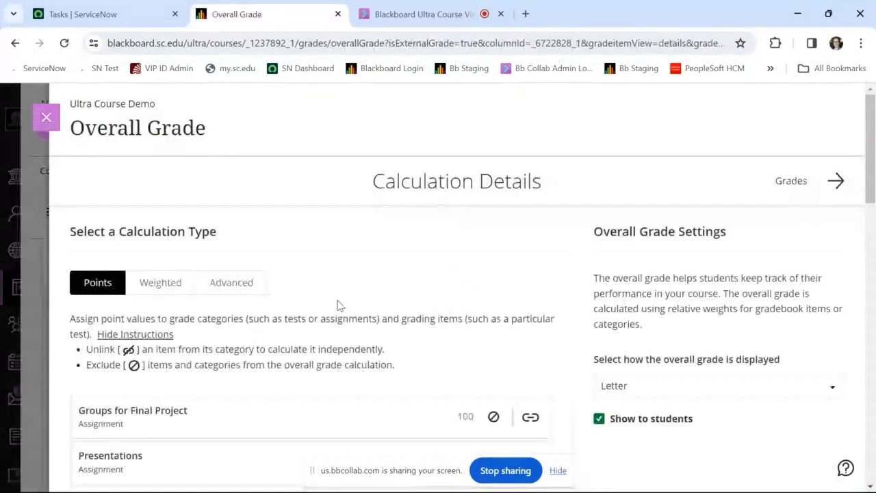
{"action": "scroll", "coordinate": [337, 304], "scroll_direction": "down", "scroll_amount": 1}
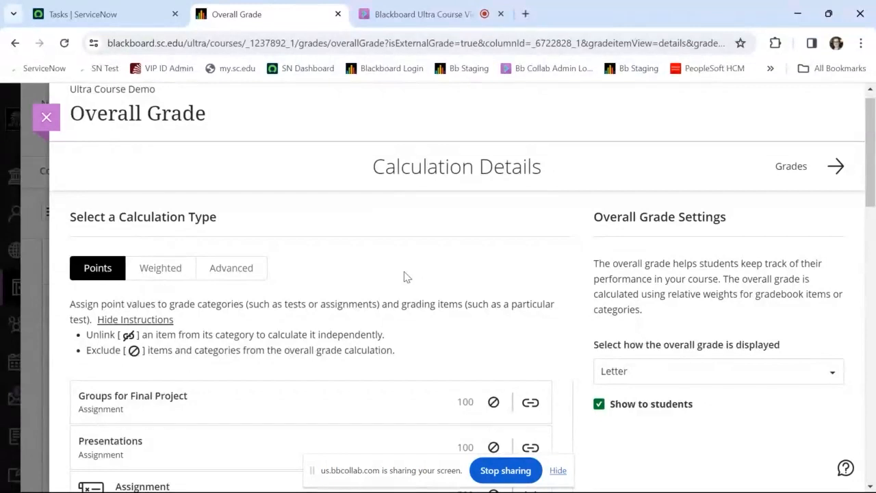
{"action": "scroll", "coordinate": [404, 277], "scroll_direction": "down", "scroll_amount": 1}
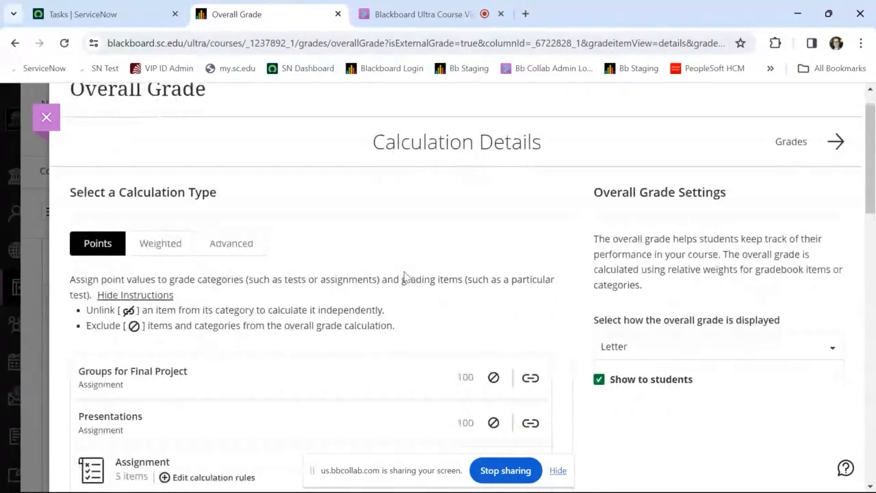
{"action": "scroll", "coordinate": [404, 276], "scroll_direction": "down", "scroll_amount": 1}
{"action": "scroll", "coordinate": [404, 272], "scroll_direction": "down", "scroll_amount": 2}
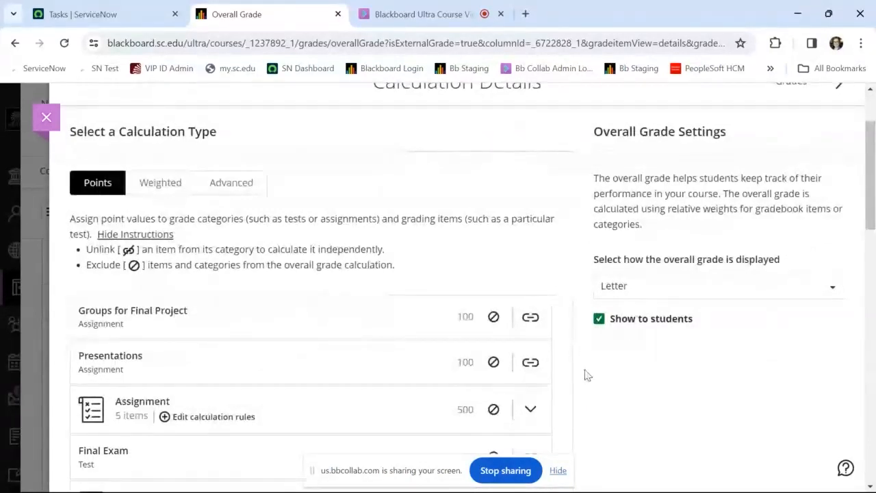
{"action": "scroll", "coordinate": [585, 374], "scroll_direction": "down", "scroll_amount": 1}
{"action": "scroll", "coordinate": [585, 374], "scroll_direction": "down", "scroll_amount": 2}
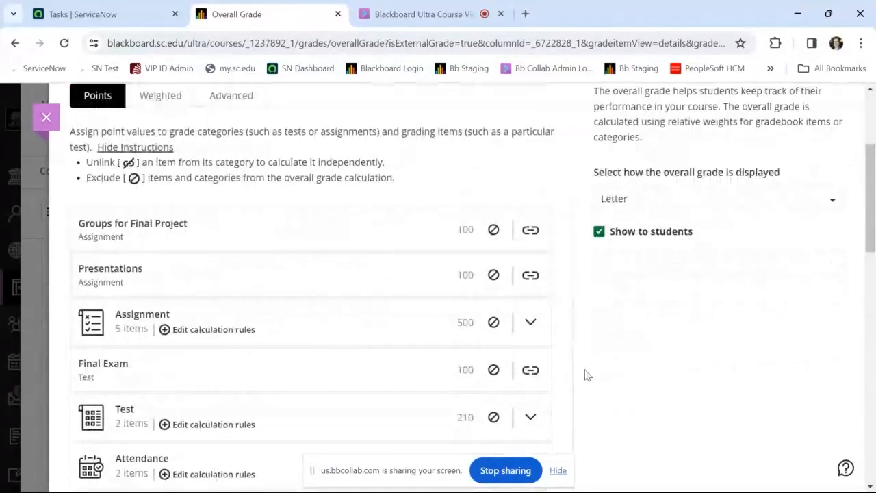
{"action": "scroll", "coordinate": [585, 375], "scroll_direction": "down", "scroll_amount": 3}
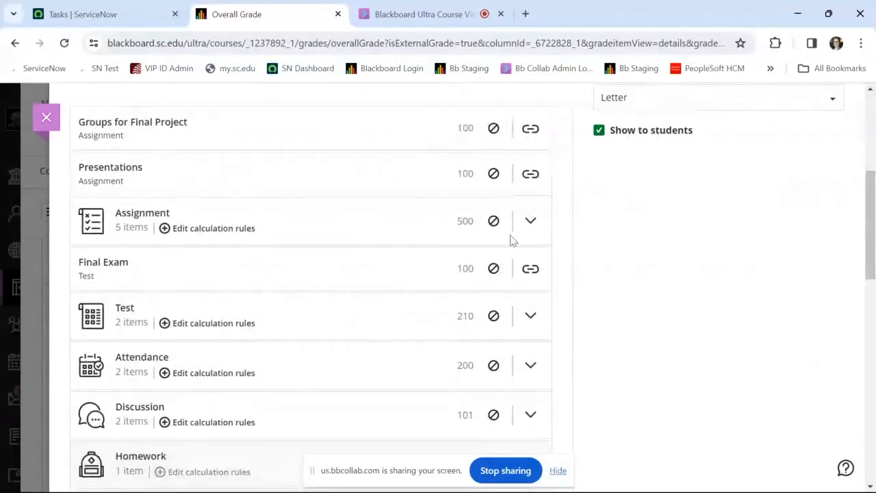
Step: Expand the Assignment category in the overall grade calculation and examine the exclude and unlink options of its items
{"action": "left_click", "coordinate": [529, 221]}
{"action": "scroll", "coordinate": [573, 226], "scroll_direction": "down", "scroll_amount": 1}
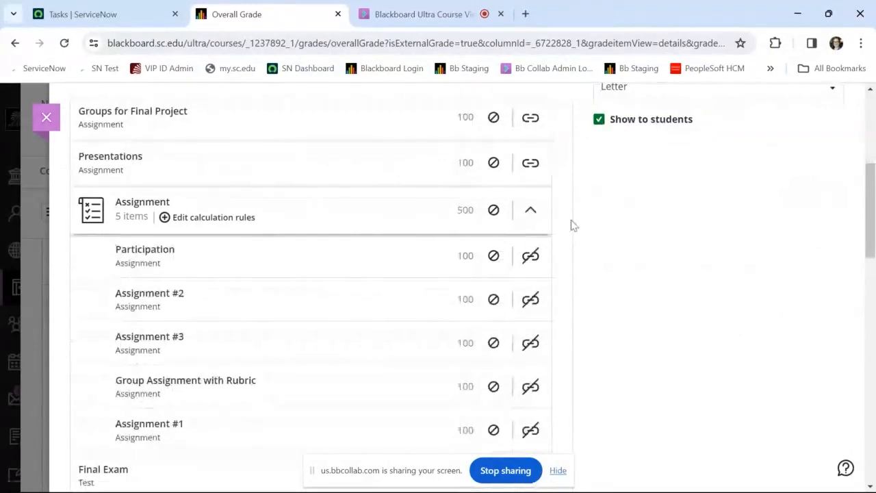
{"action": "scroll", "coordinate": [573, 226], "scroll_direction": "down", "scroll_amount": 1}
{"action": "scroll", "coordinate": [571, 219], "scroll_direction": "down", "scroll_amount": 1}
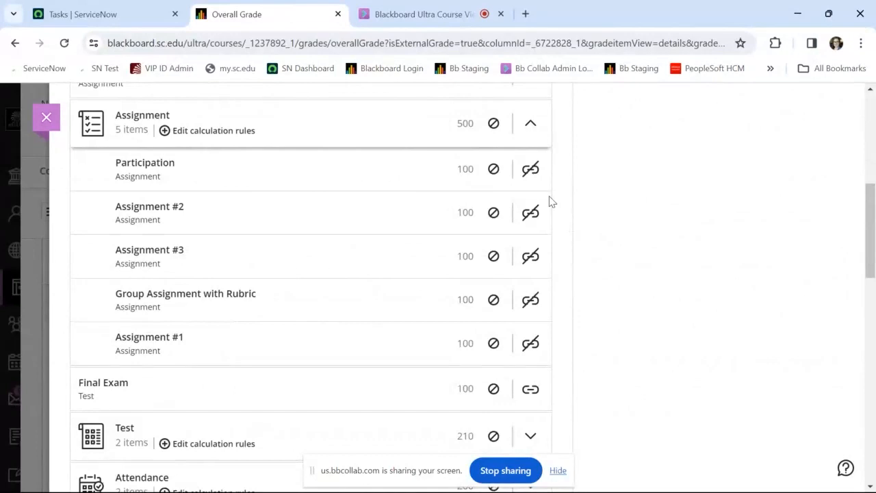
{"action": "scroll", "coordinate": [551, 201], "scroll_direction": "down", "scroll_amount": 1}
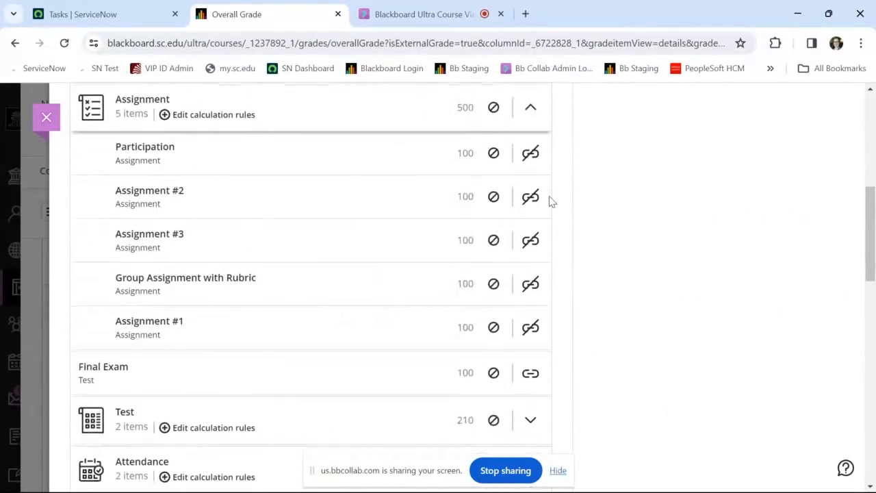
{"action": "scroll", "coordinate": [551, 201], "scroll_direction": "up", "scroll_amount": 1}
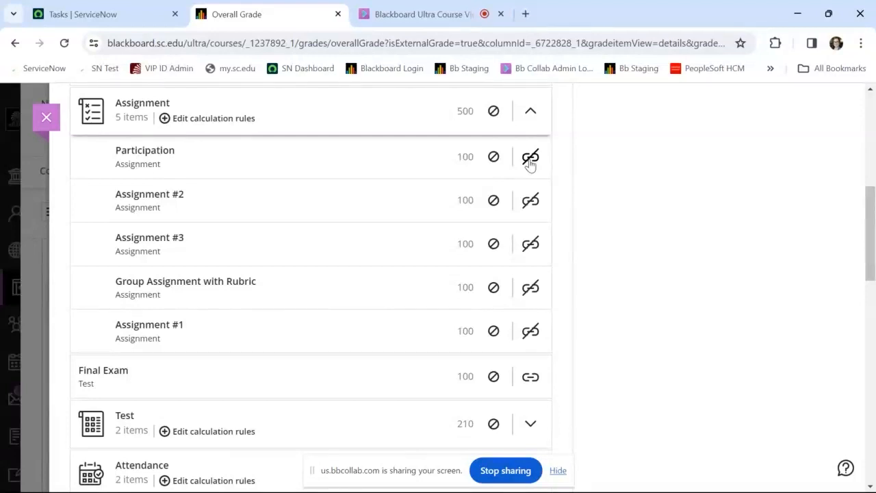
{"action": "scroll", "coordinate": [530, 164], "scroll_direction": "up", "scroll_amount": 2}
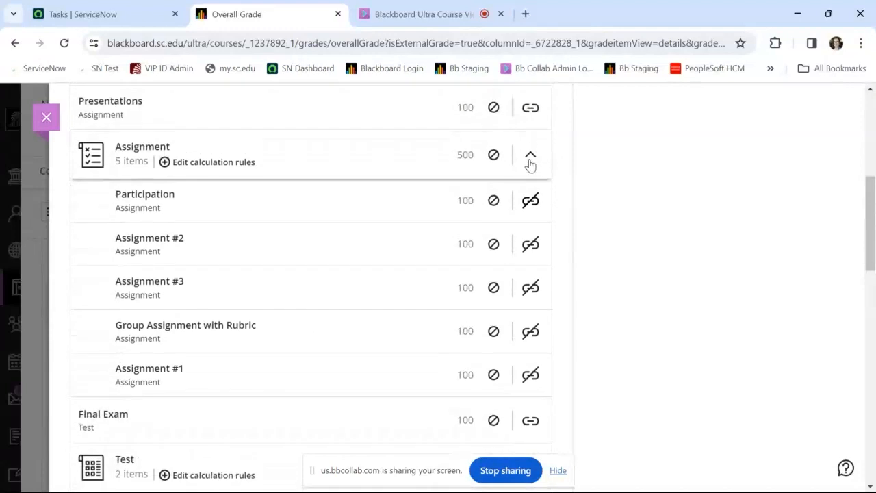
{"action": "scroll", "coordinate": [530, 164], "scroll_direction": "up", "scroll_amount": 1}
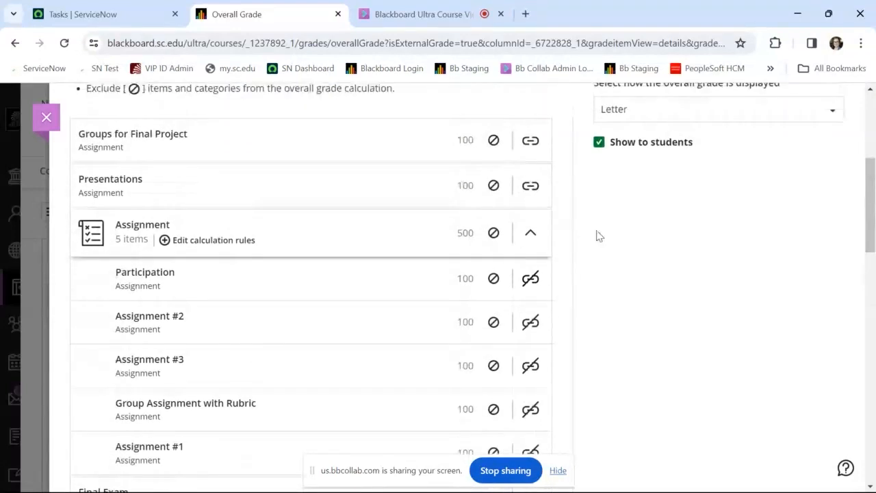
Step: Link the Final Exam back to the Test category and expand that category to show its items
{"action": "scroll", "coordinate": [643, 270], "scroll_direction": "down", "scroll_amount": 4}
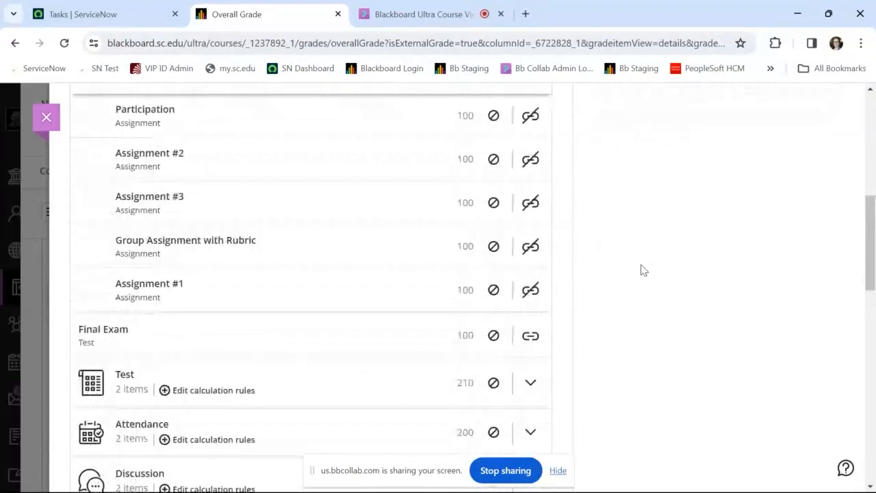
{"action": "scroll", "coordinate": [643, 270], "scroll_direction": "down", "scroll_amount": 3}
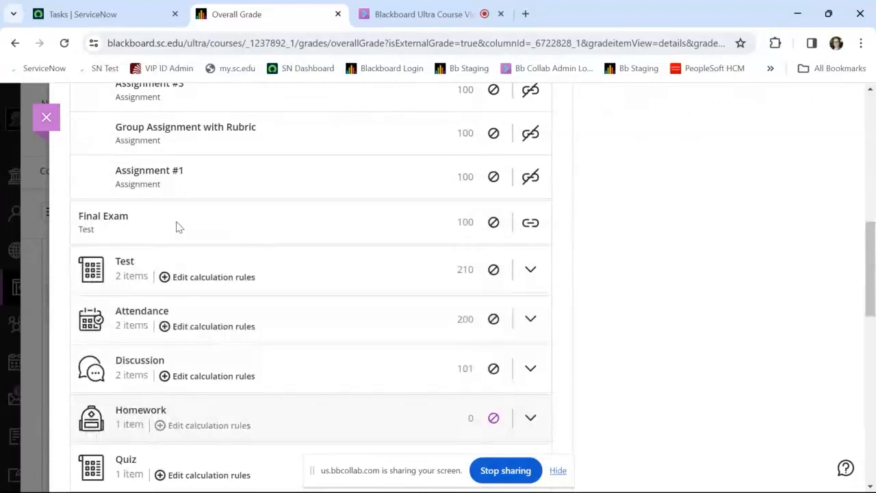
{"action": "left_click", "coordinate": [530, 224]}
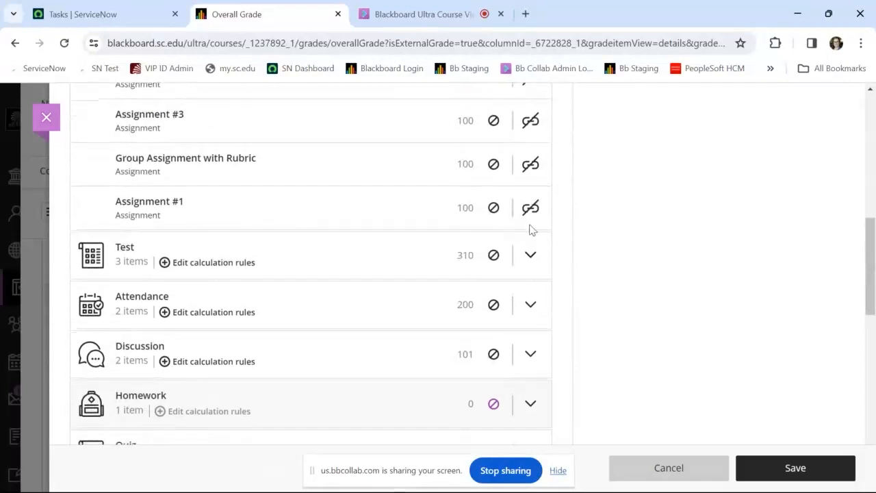
{"action": "left_click", "coordinate": [530, 256]}
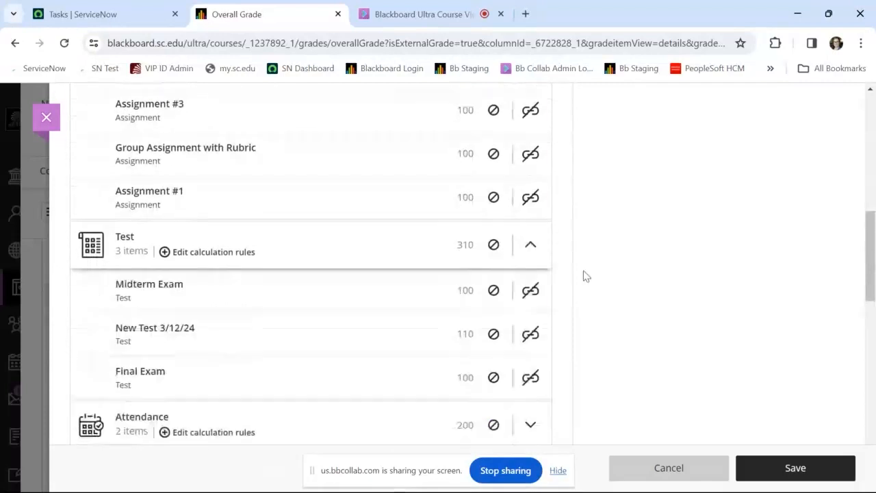
Step: Review the remaining categories in the points-based calculation through to the points total
{"action": "scroll", "coordinate": [295, 312], "scroll_direction": "down", "scroll_amount": 1}
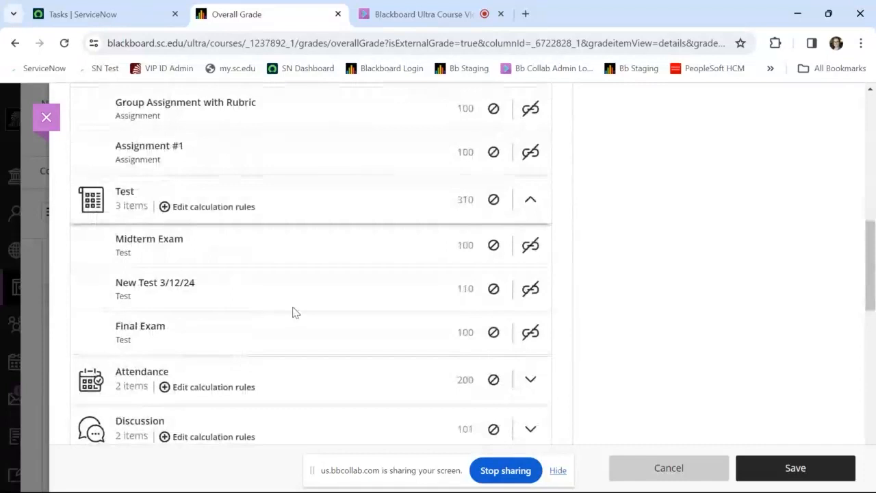
{"action": "scroll", "coordinate": [295, 312], "scroll_direction": "down", "scroll_amount": 2}
{"action": "scroll", "coordinate": [681, 327], "scroll_direction": "down", "scroll_amount": 2}
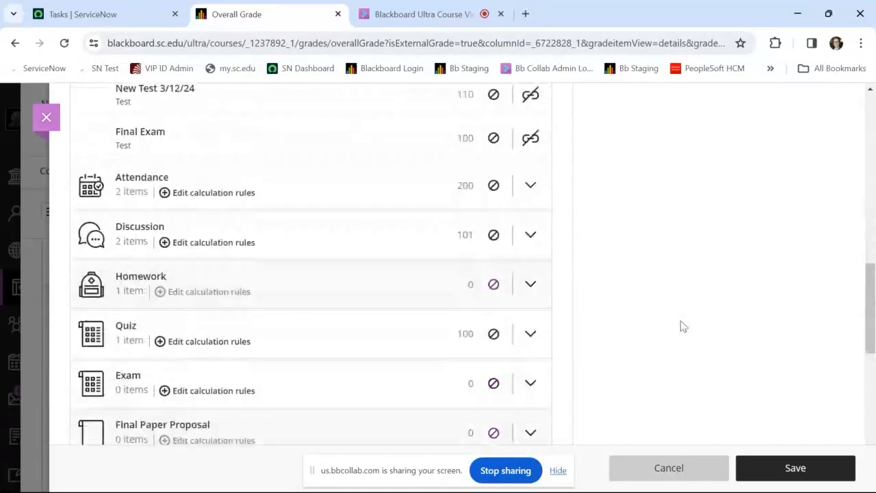
{"action": "scroll", "coordinate": [681, 326], "scroll_direction": "down", "scroll_amount": 4}
{"action": "scroll", "coordinate": [681, 327], "scroll_direction": "down", "scroll_amount": 4}
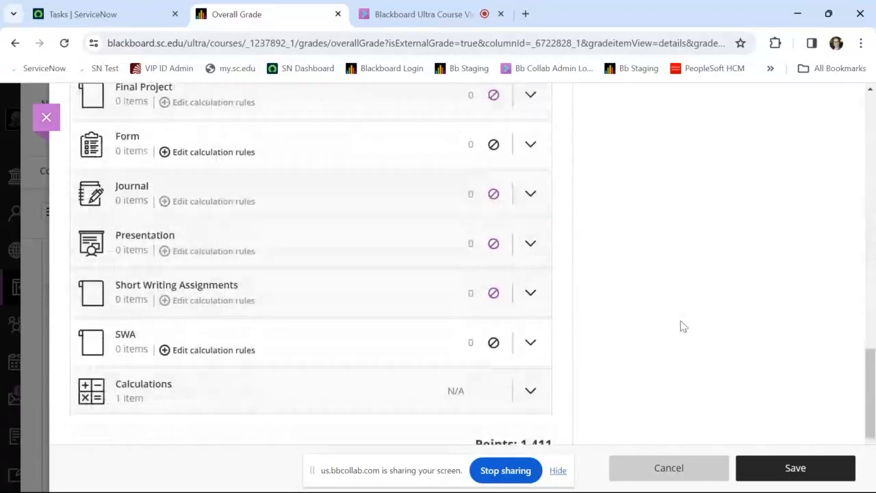
{"action": "scroll", "coordinate": [681, 326], "scroll_direction": "down", "scroll_amount": 2}
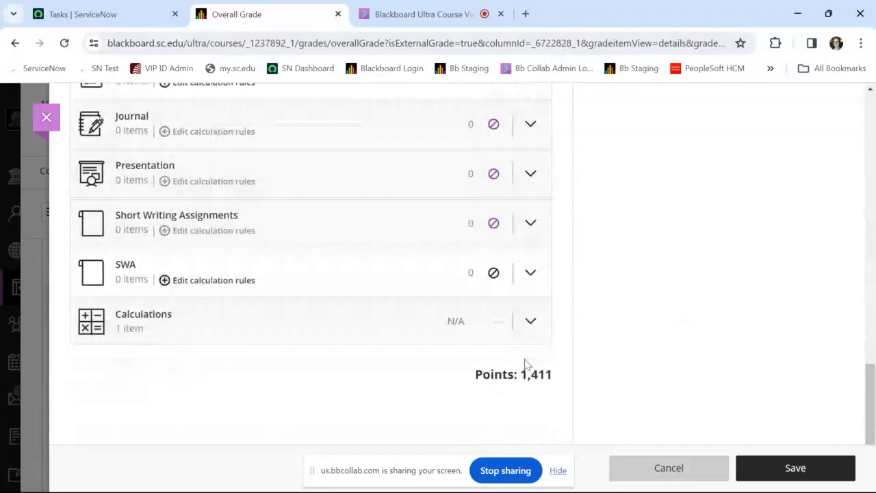
Step: Switch the overall grade's calculation type to Weighted and review its unlink, unlock and exclude instructions
{"action": "scroll", "coordinate": [643, 370], "scroll_direction": "up", "scroll_amount": 4}
{"action": "scroll", "coordinate": [644, 370], "scroll_direction": "up", "scroll_amount": 6}
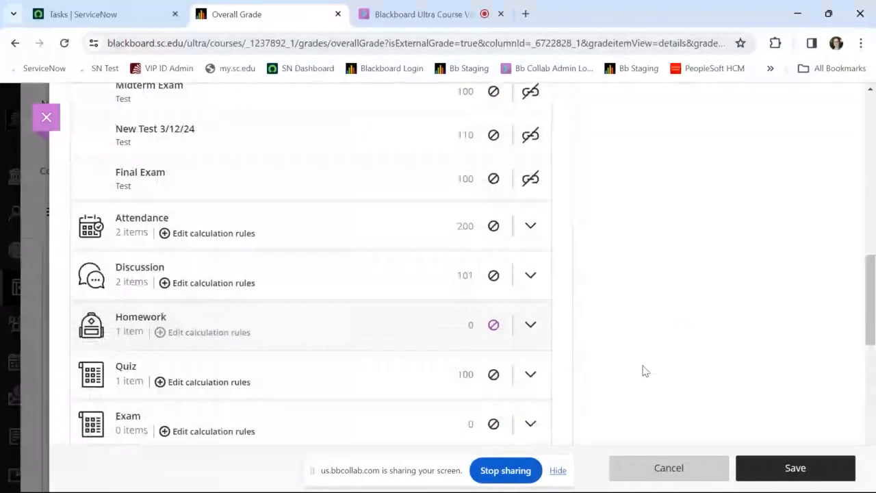
{"action": "scroll", "coordinate": [644, 370], "scroll_direction": "up", "scroll_amount": 6}
{"action": "scroll", "coordinate": [643, 370], "scroll_direction": "up", "scroll_amount": 4}
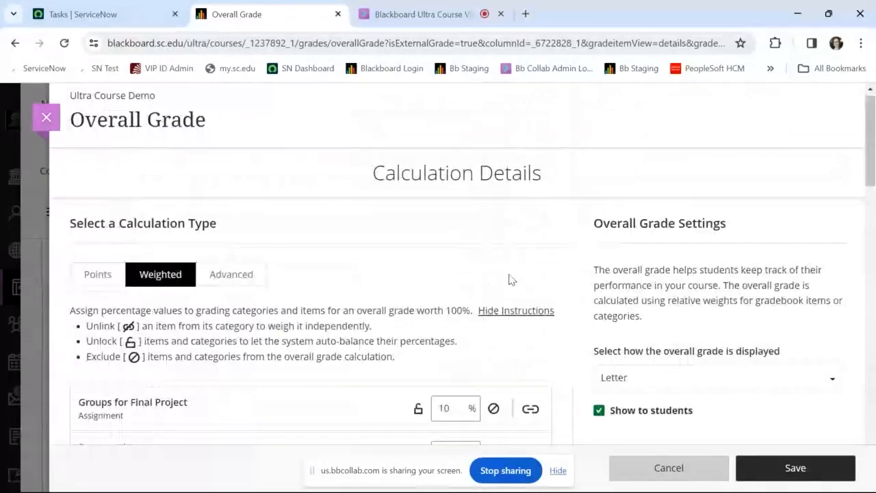
{"action": "scroll", "coordinate": [553, 306], "scroll_direction": "down", "scroll_amount": 1}
{"action": "scroll", "coordinate": [553, 306], "scroll_direction": "down", "scroll_amount": 1}
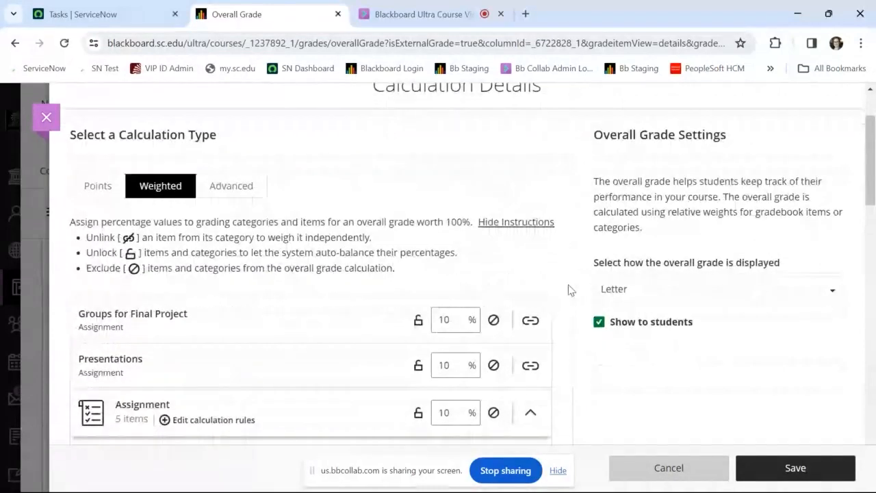
{"action": "scroll", "coordinate": [582, 308], "scroll_direction": "down", "scroll_amount": 1}
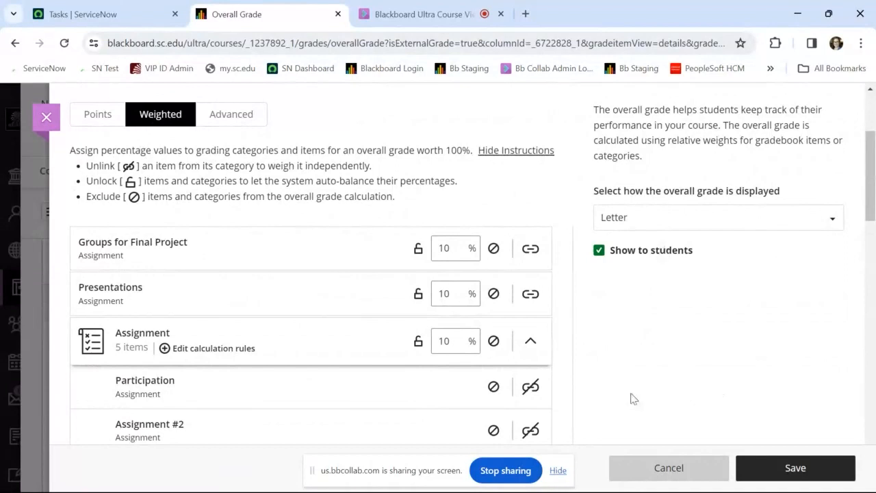
Step: Collapse the Assignment and Test categories and look over the percentage of each category and the total
{"action": "scroll", "coordinate": [633, 398], "scroll_direction": "down", "scroll_amount": 2}
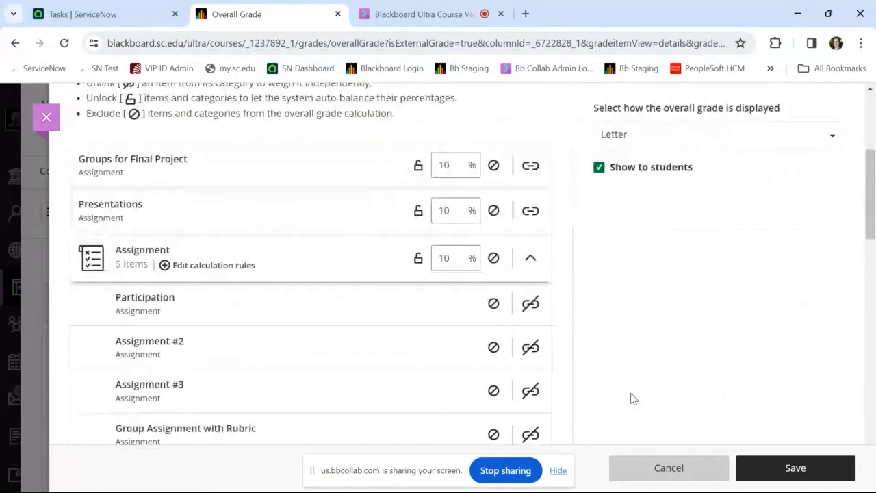
{"action": "scroll", "coordinate": [633, 398], "scroll_direction": "down", "scroll_amount": 1}
{"action": "scroll", "coordinate": [632, 399], "scroll_direction": "down", "scroll_amount": 1}
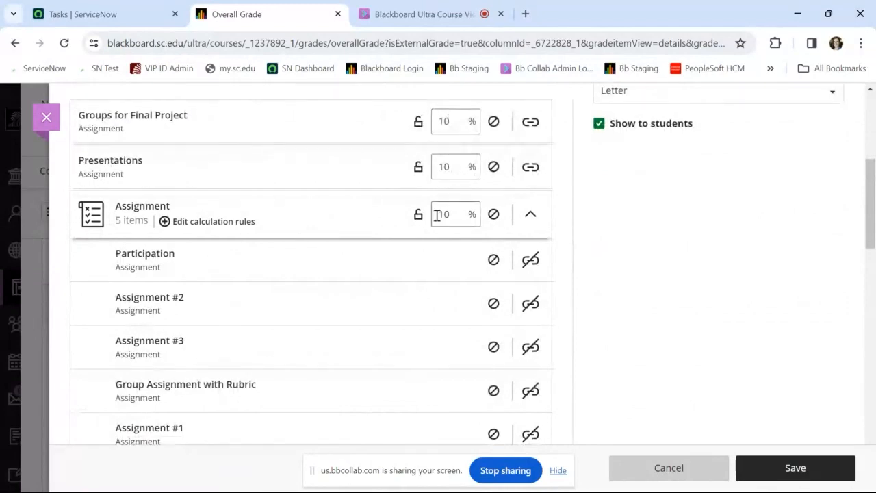
{"action": "left_click", "coordinate": [530, 213]}
{"action": "left_click", "coordinate": [530, 263]}
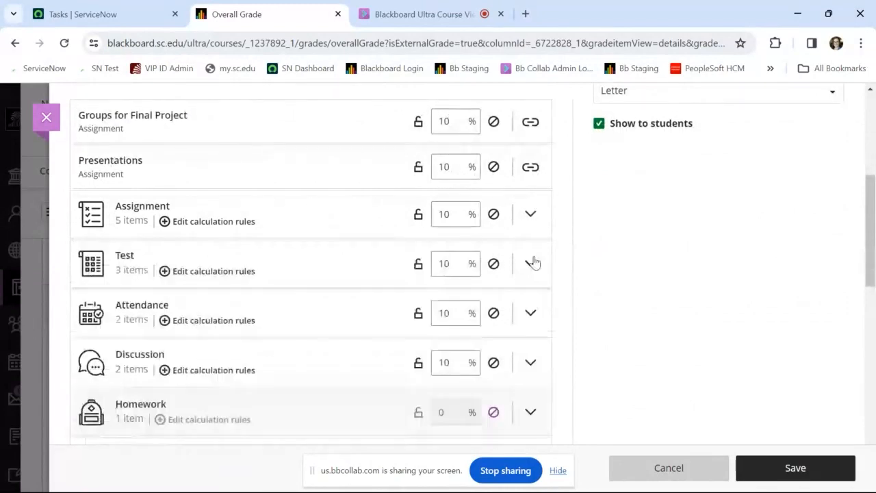
{"action": "scroll", "coordinate": [593, 290], "scroll_direction": "down", "scroll_amount": 1}
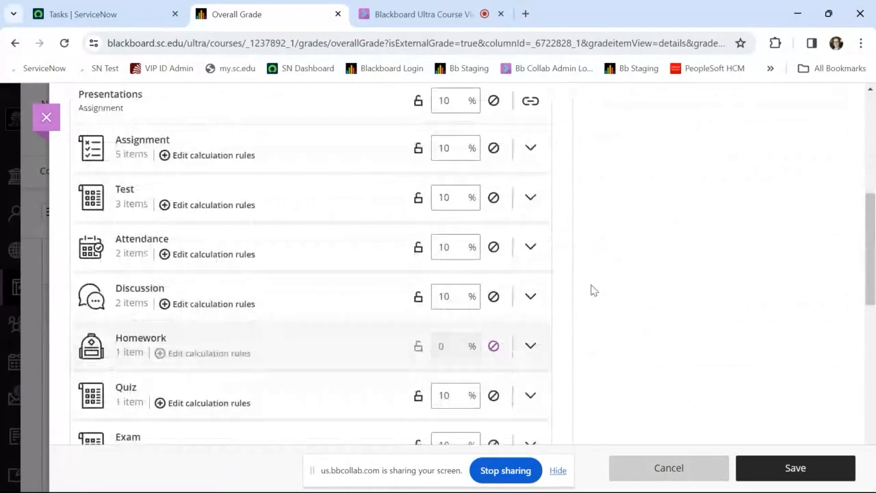
{"action": "scroll", "coordinate": [593, 290], "scroll_direction": "down", "scroll_amount": 2}
{"action": "scroll", "coordinate": [594, 290], "scroll_direction": "down", "scroll_amount": 1}
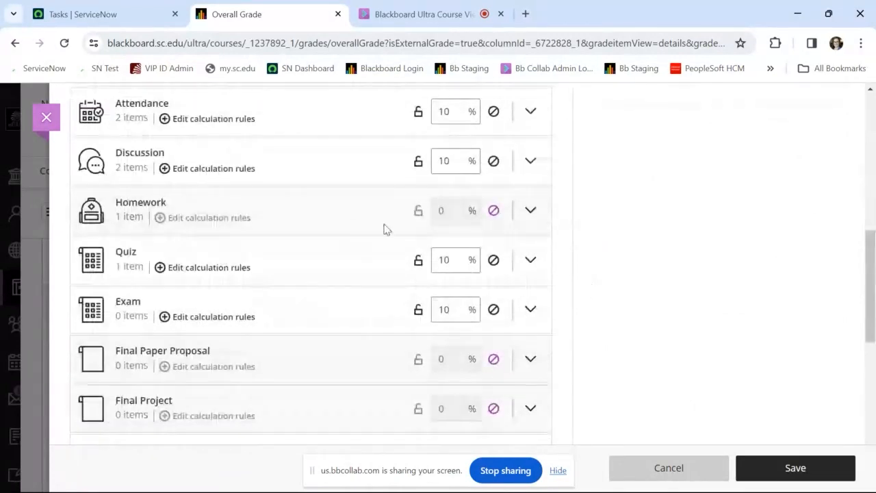
{"action": "scroll", "coordinate": [585, 272], "scroll_direction": "down", "scroll_amount": 1}
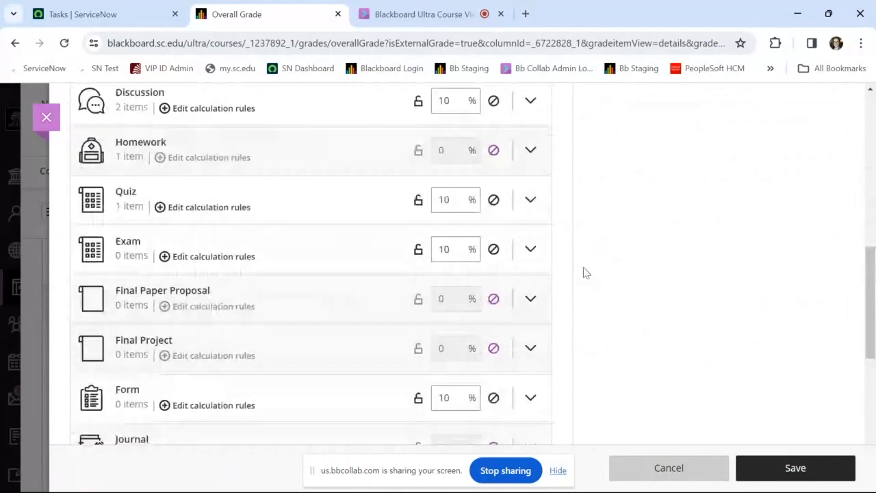
{"action": "scroll", "coordinate": [585, 272], "scroll_direction": "down", "scroll_amount": 3}
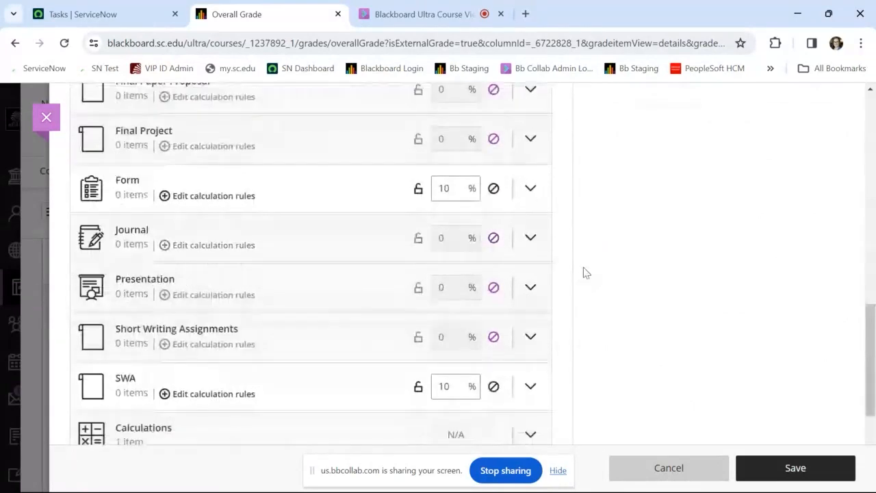
{"action": "scroll", "coordinate": [585, 272], "scroll_direction": "down", "scroll_amount": 2}
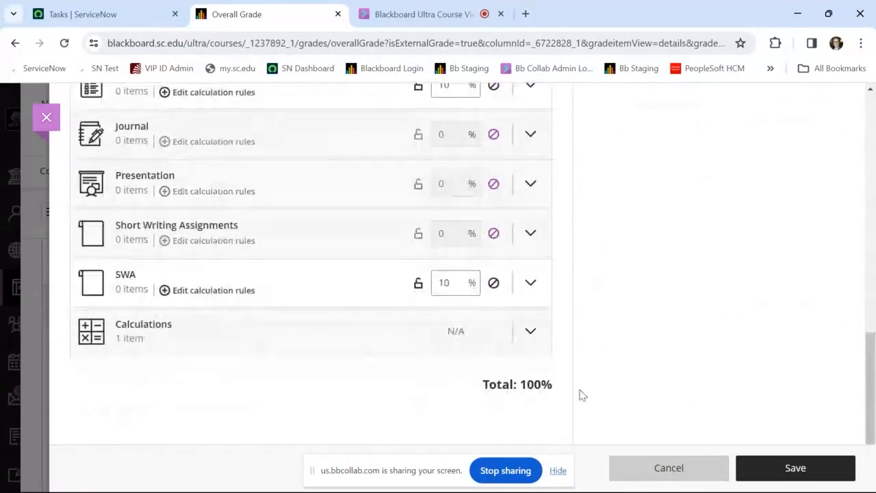
Step: Set the SWA category's weight to 5%
{"action": "scroll", "coordinate": [579, 395], "scroll_direction": "up", "scroll_amount": 1}
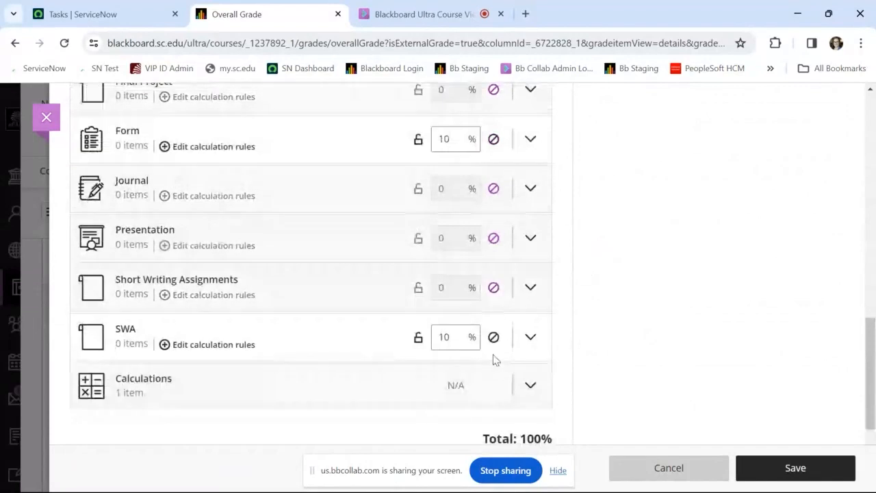
{"action": "left_click", "coordinate": [460, 342]}
{"action": "key", "text": "BackSpace"}
{"action": "key", "text": "BackSpace"}
{"action": "type", "text": "5"}
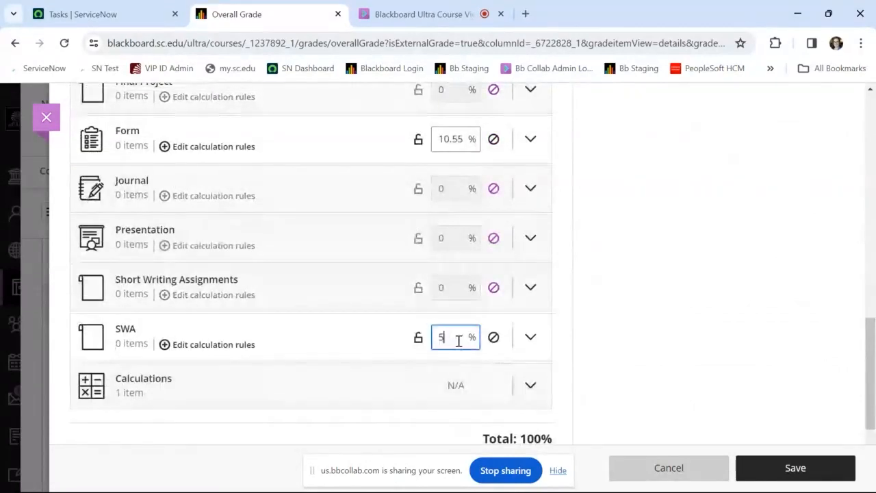
{"action": "left_click", "coordinate": [610, 319]}
Step: Set the Quiz category's weight to 15% and check the total percentage
{"action": "scroll", "coordinate": [611, 319], "scroll_direction": "up", "scroll_amount": 2}
{"action": "scroll", "coordinate": [611, 319], "scroll_direction": "up", "scroll_amount": 4}
{"action": "double_click", "coordinate": [464, 210]}
{"action": "type", "text": "1"}
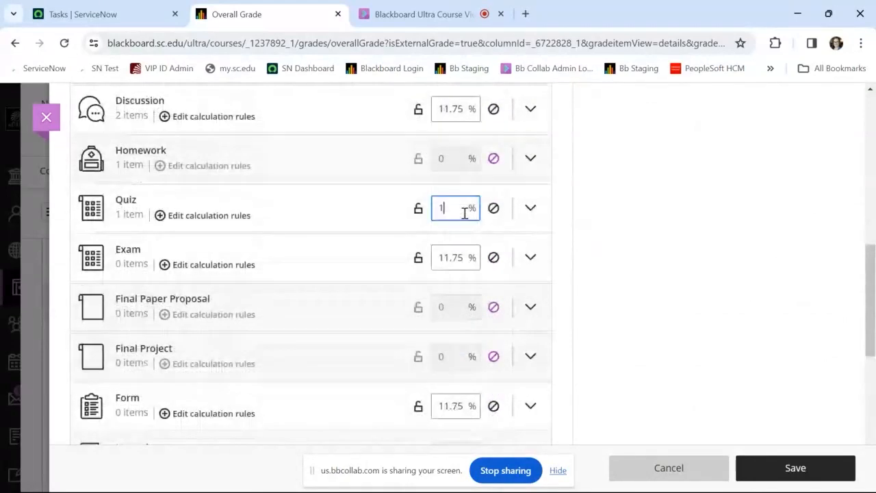
{"action": "type", "text": "5"}
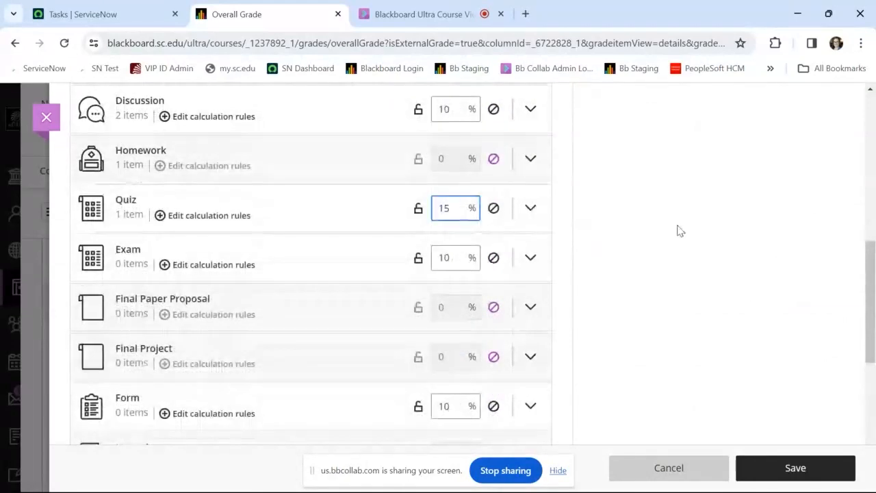
{"action": "scroll", "coordinate": [680, 231], "scroll_direction": "down", "scroll_amount": 5}
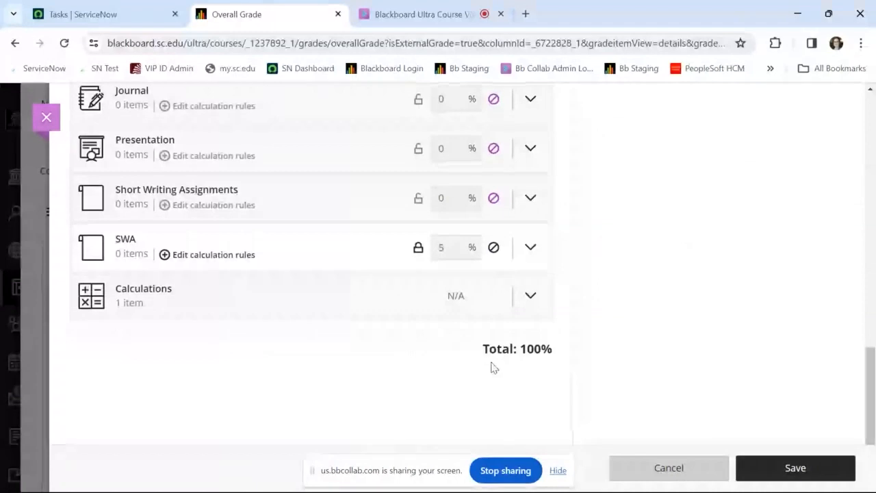
Step: Expand the Assignment category and unlink the Participation item so it is weighed independently
{"action": "scroll", "coordinate": [575, 367], "scroll_direction": "up", "scroll_amount": 3}
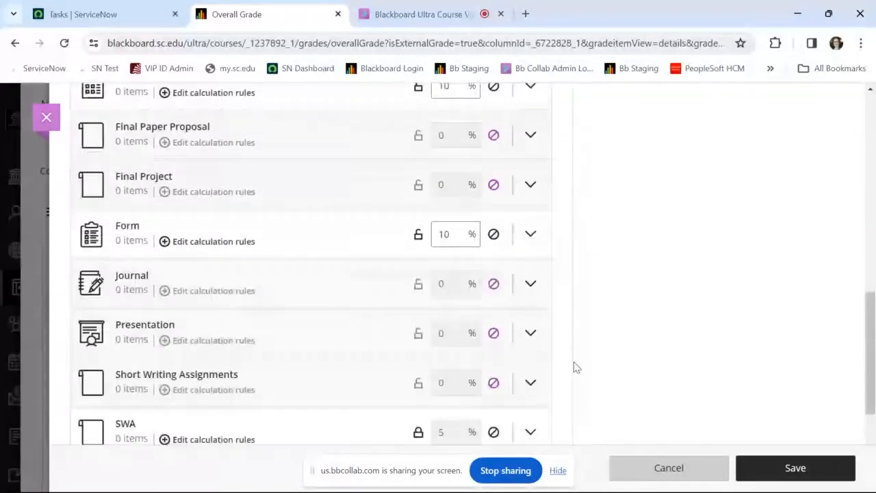
{"action": "scroll", "coordinate": [575, 367], "scroll_direction": "up", "scroll_amount": 3}
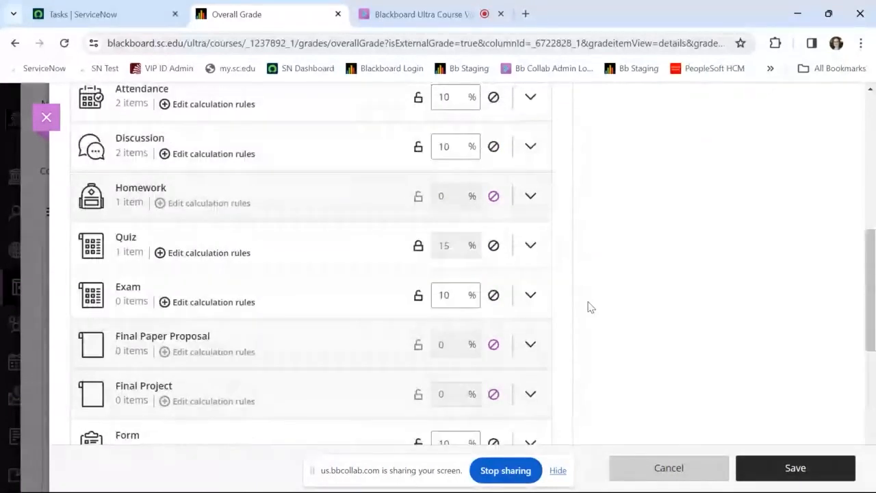
{"action": "scroll", "coordinate": [581, 274], "scroll_direction": "up", "scroll_amount": 2}
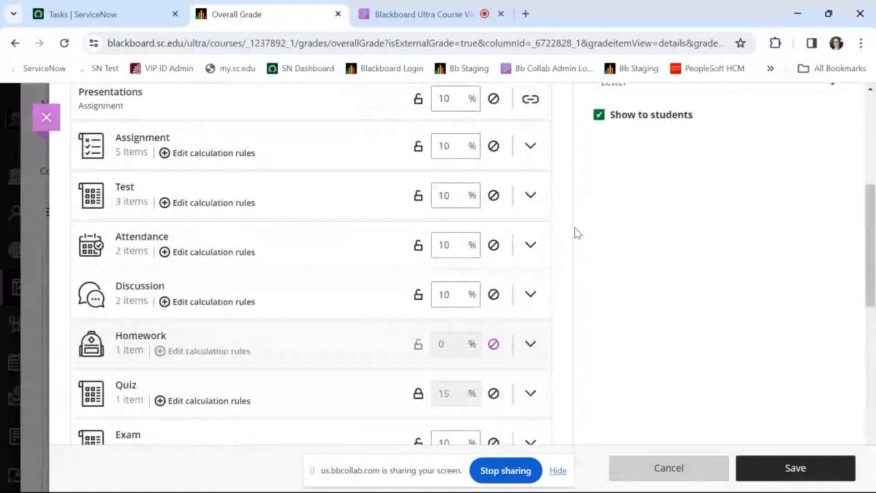
{"action": "left_click", "coordinate": [530, 152]}
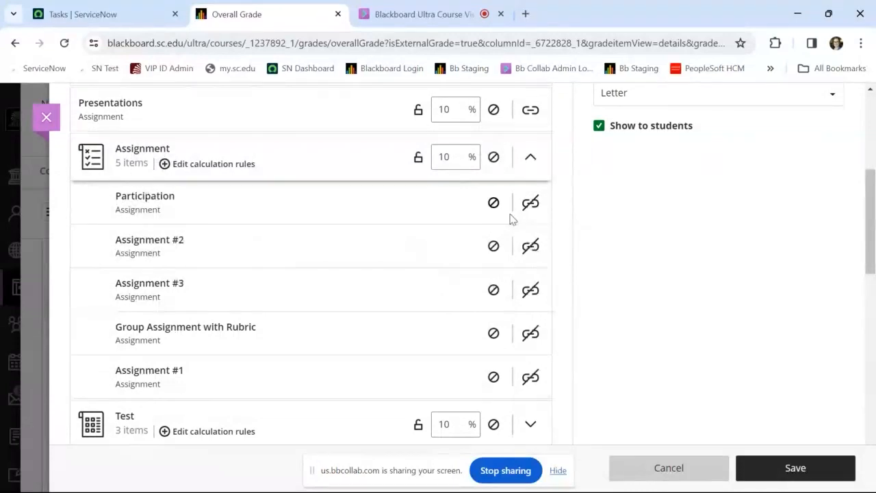
{"action": "left_click", "coordinate": [530, 203]}
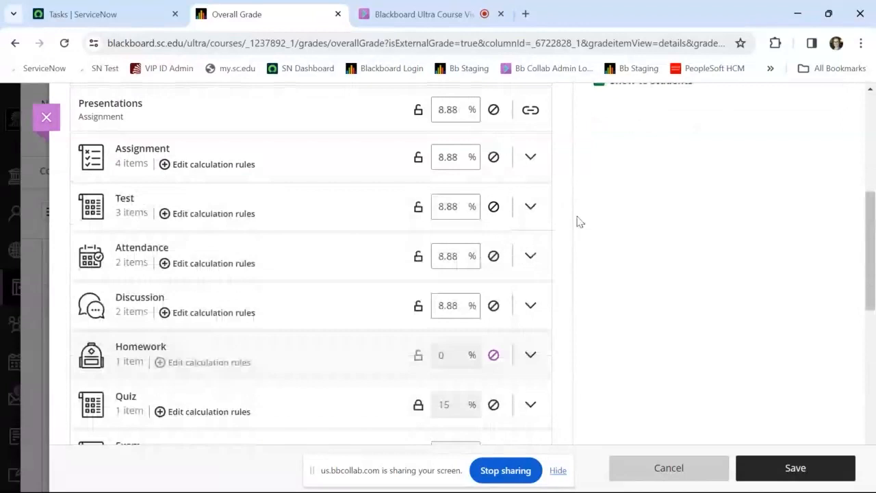
Step: Examine how the percentages are distributed across the unlinked items and all the categories in the weighted calculation
{"action": "scroll", "coordinate": [579, 221], "scroll_direction": "up", "scroll_amount": 2}
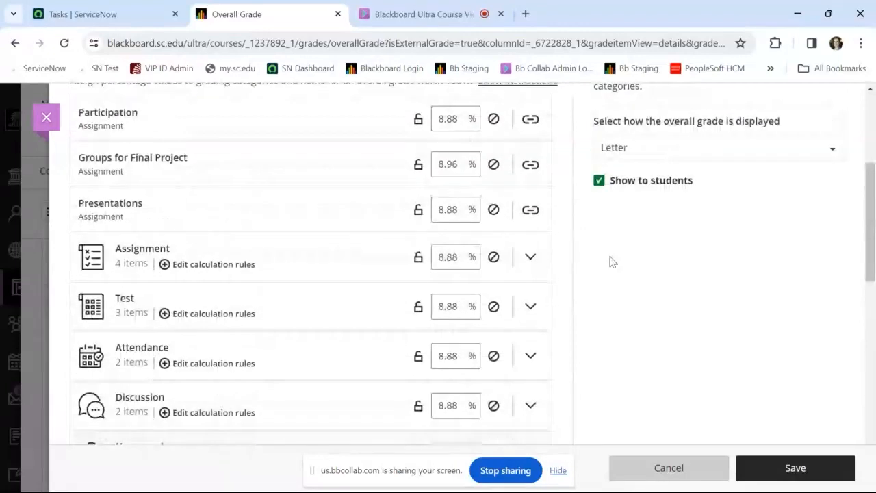
{"action": "scroll", "coordinate": [611, 262], "scroll_direction": "up", "scroll_amount": 1}
{"action": "scroll", "coordinate": [612, 261], "scroll_direction": "down", "scroll_amount": 4}
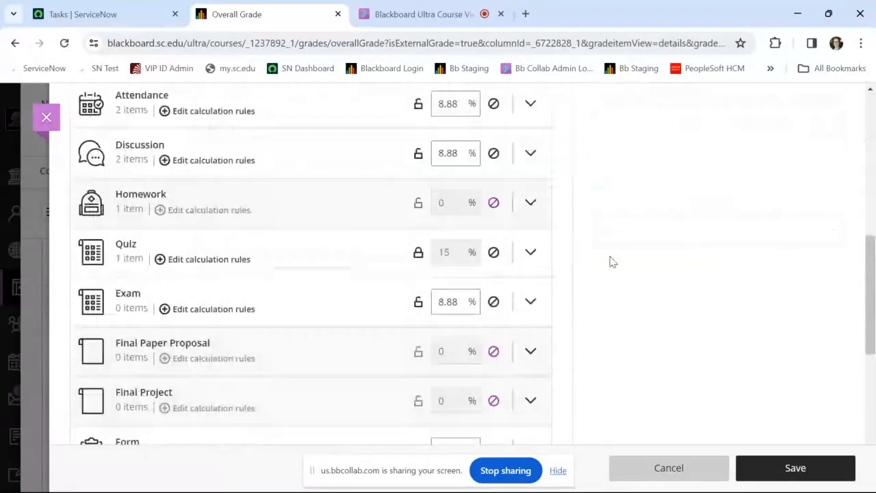
{"action": "scroll", "coordinate": [611, 261], "scroll_direction": "down", "scroll_amount": 1}
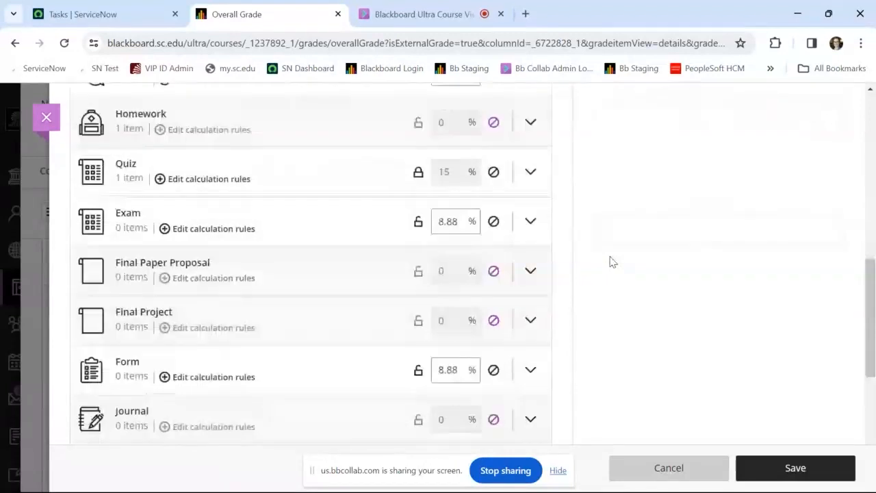
{"action": "scroll", "coordinate": [611, 262], "scroll_direction": "down", "scroll_amount": 4}
{"action": "scroll", "coordinate": [611, 261], "scroll_direction": "up", "scroll_amount": 5}
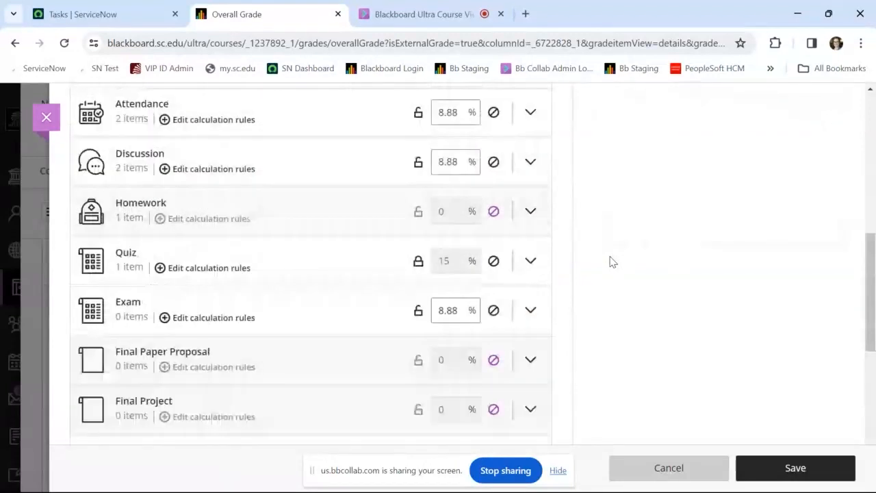
{"action": "scroll", "coordinate": [612, 261], "scroll_direction": "up", "scroll_amount": 4}
{"action": "scroll", "coordinate": [611, 261], "scroll_direction": "down", "scroll_amount": 2}
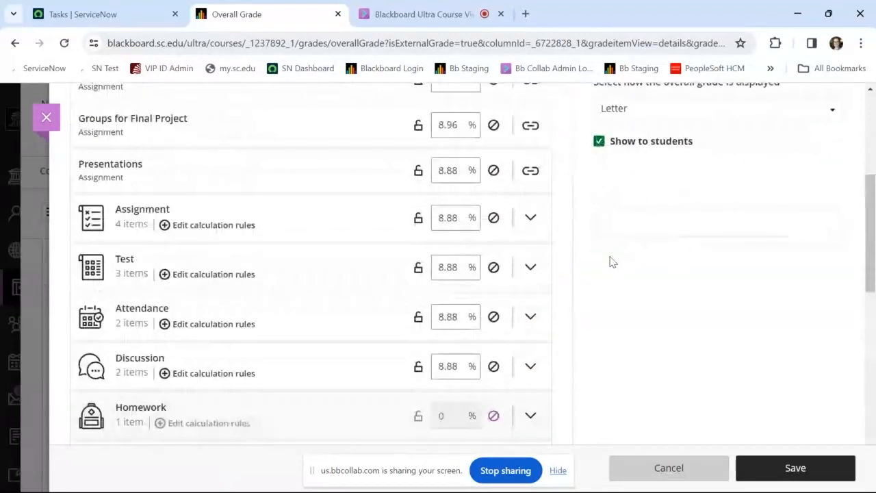
Step: Relink the Participation item to the Assignment category and check the total percentage of the weighted calculation
{"action": "scroll", "coordinate": [612, 261], "scroll_direction": "down", "scroll_amount": 3}
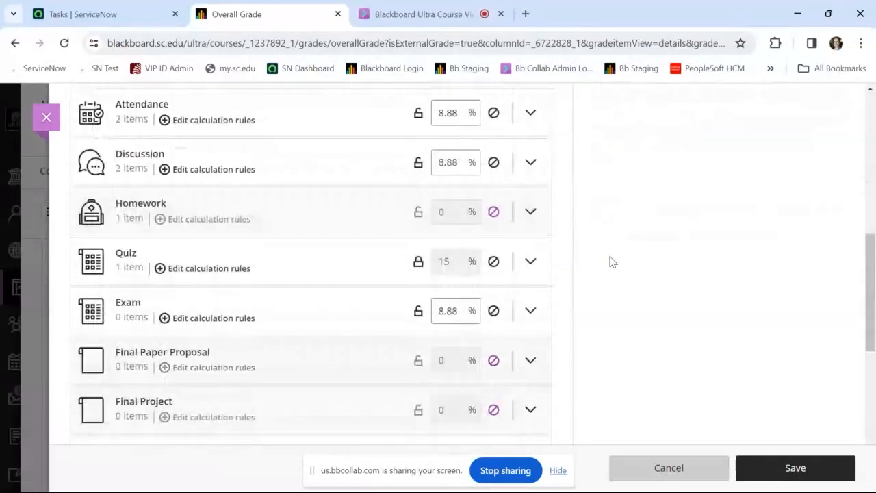
{"action": "scroll", "coordinate": [612, 261], "scroll_direction": "down", "scroll_amount": 3}
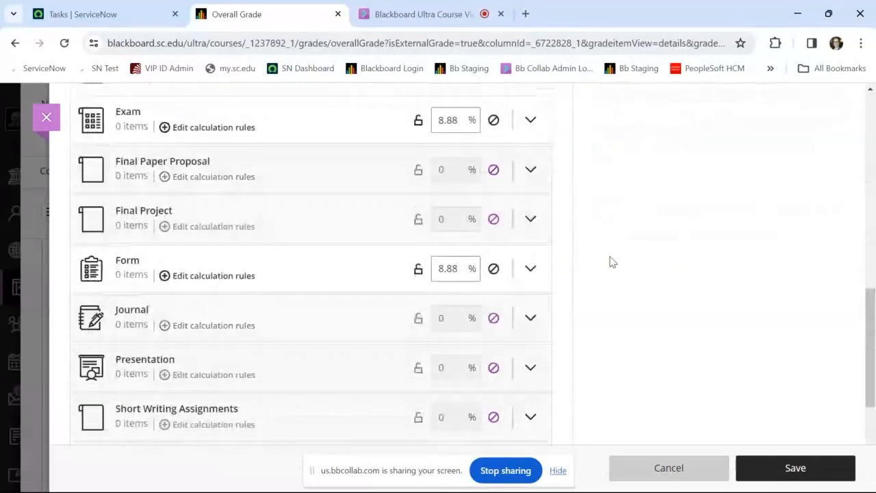
{"action": "scroll", "coordinate": [611, 261], "scroll_direction": "down", "scroll_amount": 3}
{"action": "scroll", "coordinate": [611, 261], "scroll_direction": "up", "scroll_amount": 6}
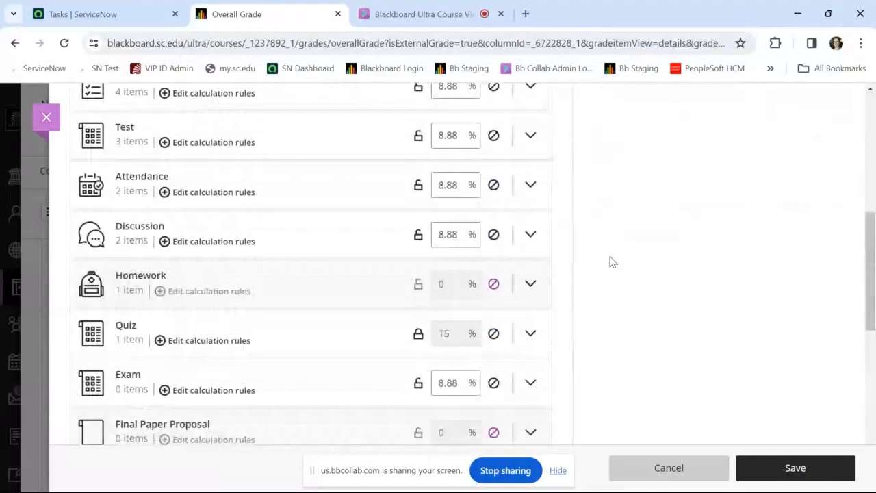
{"action": "scroll", "coordinate": [612, 262], "scroll_direction": "up", "scroll_amount": 2}
{"action": "scroll", "coordinate": [613, 261], "scroll_direction": "up", "scroll_amount": 1}
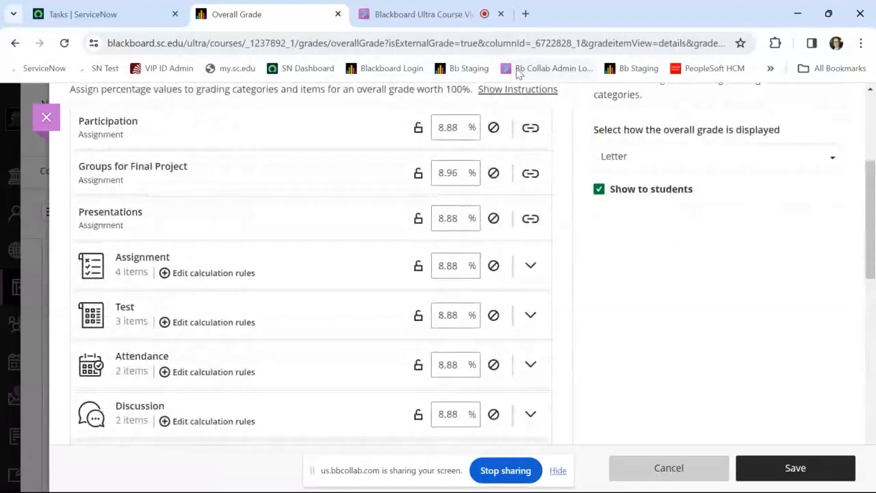
{"action": "left_click", "coordinate": [530, 128]}
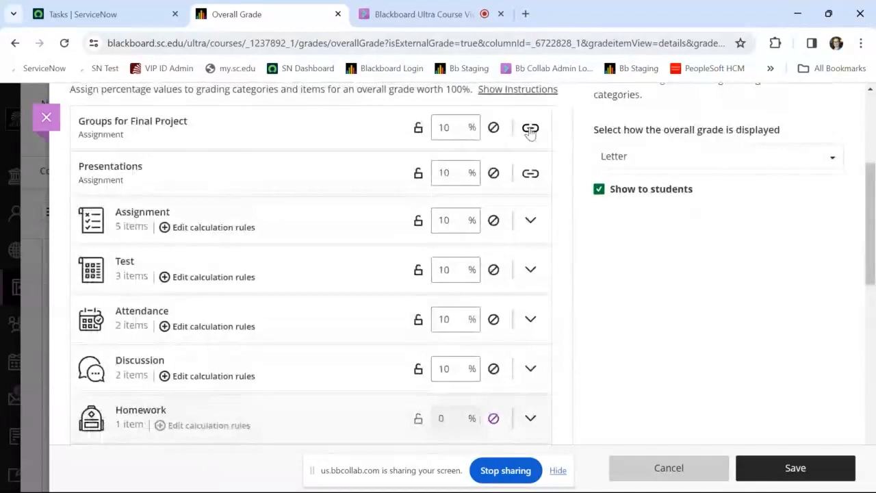
{"action": "scroll", "coordinate": [631, 281], "scroll_direction": "down", "scroll_amount": 1}
{"action": "scroll", "coordinate": [631, 282], "scroll_direction": "down", "scroll_amount": 9}
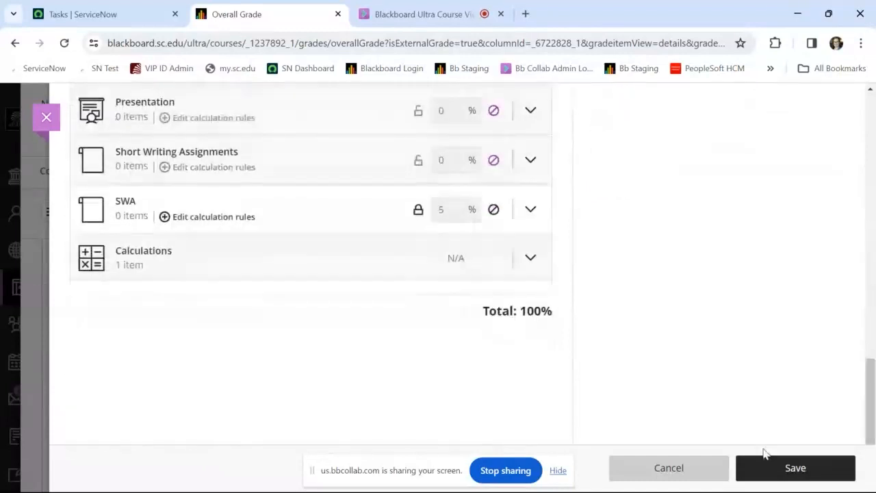
Step: View the available display formats for the overall grade, leaving Letter selected
{"action": "scroll", "coordinate": [765, 371], "scroll_direction": "up", "scroll_amount": 5}
{"action": "scroll", "coordinate": [765, 371], "scroll_direction": "up", "scroll_amount": 5}
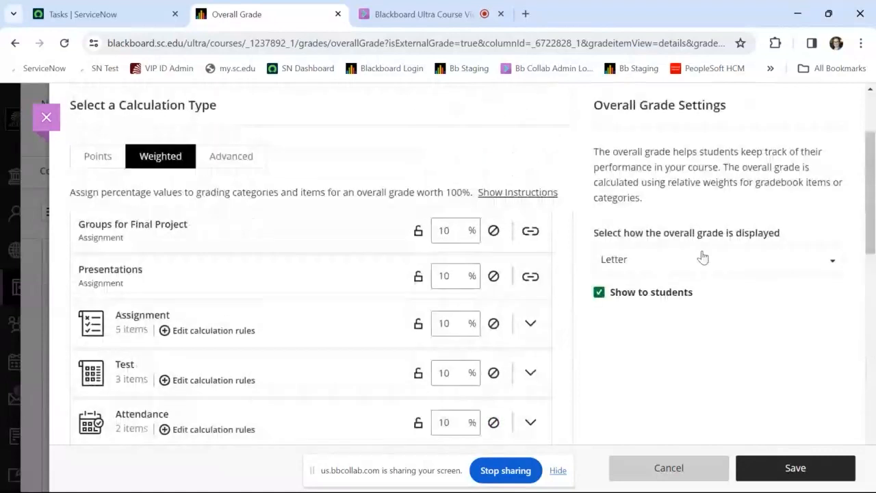
{"action": "left_click", "coordinate": [700, 258]}
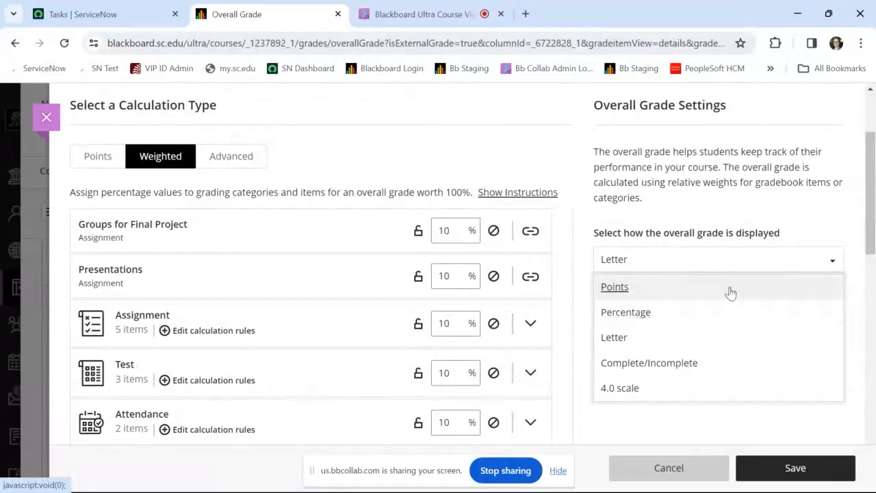
{"action": "left_click", "coordinate": [850, 239]}
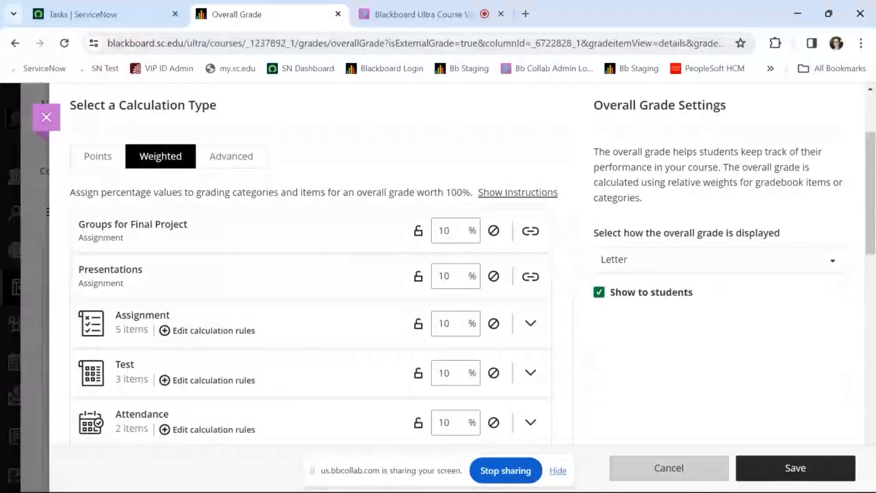
Step: Save the overall grade settings, confirm the conversion to a weighted average, and return to the Gradebook
{"action": "left_click", "coordinate": [795, 468]}
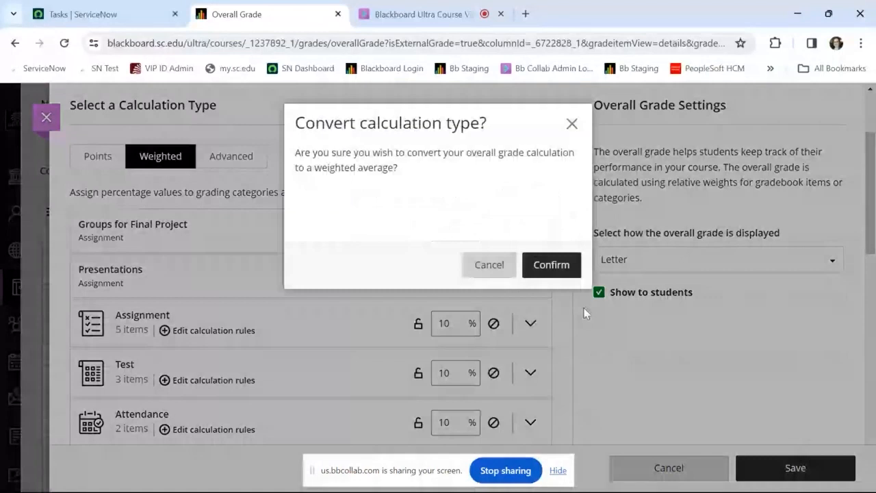
{"action": "left_click", "coordinate": [554, 274]}
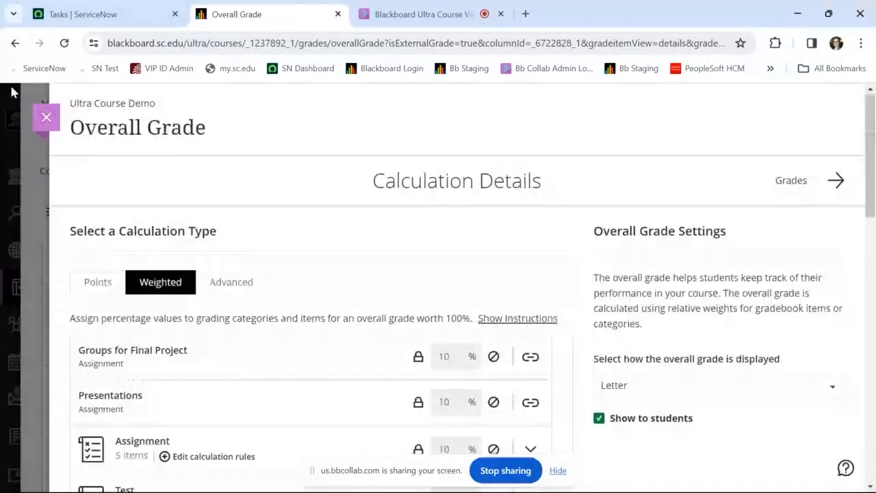
{"action": "left_click", "coordinate": [44, 118]}
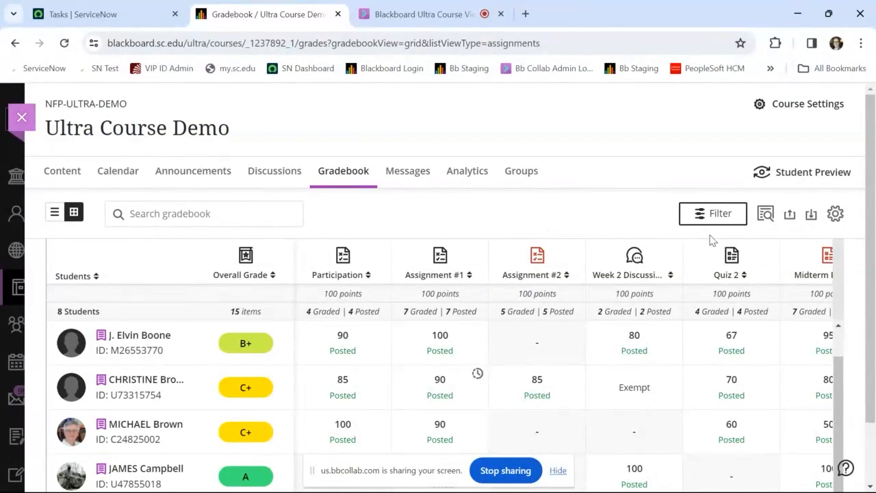
Step: Open the grade schemas from the Gradebook settings and review the Letter schema's ranges and row options
{"action": "left_click", "coordinate": [837, 219]}
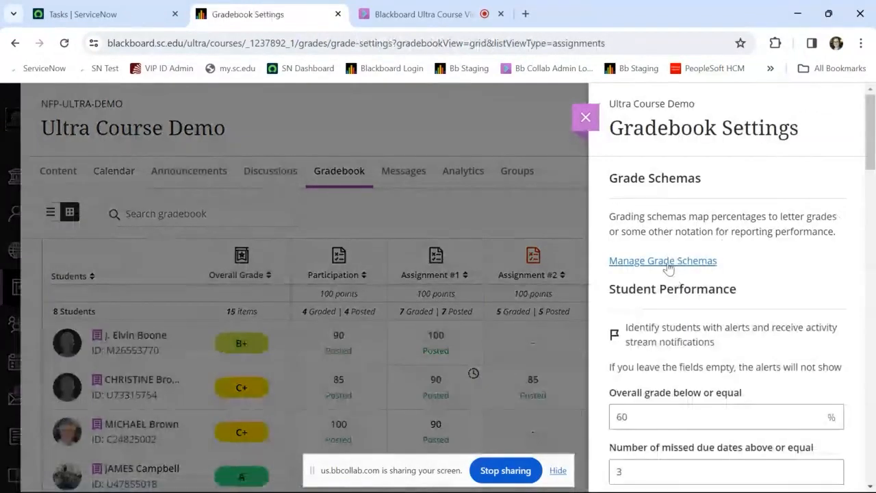
{"action": "left_click", "coordinate": [668, 264]}
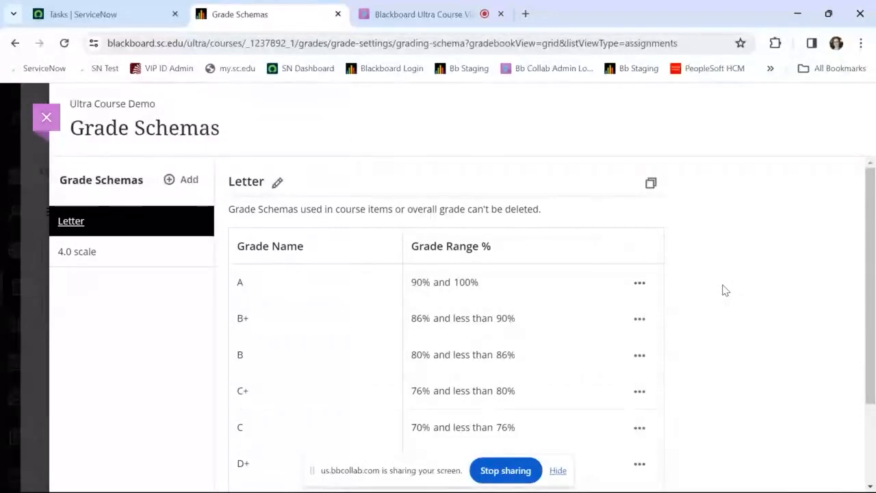
{"action": "scroll", "coordinate": [725, 290], "scroll_direction": "down", "scroll_amount": 1}
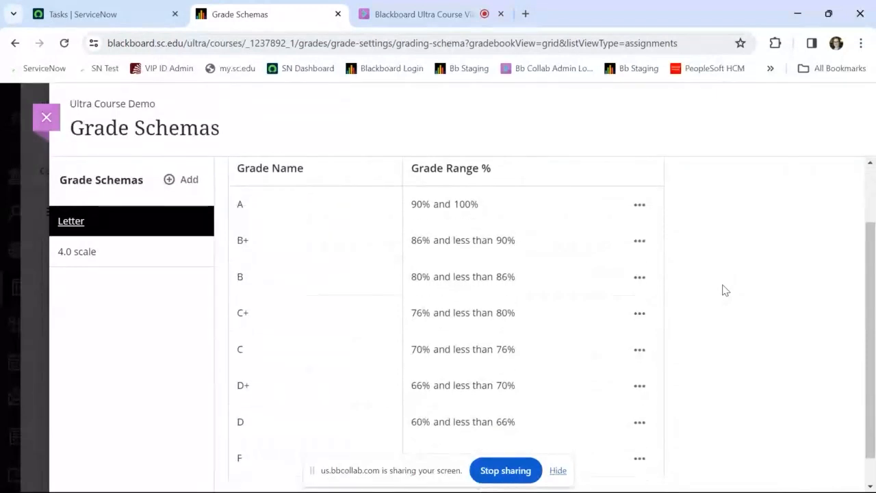
{"action": "left_click", "coordinate": [643, 318]}
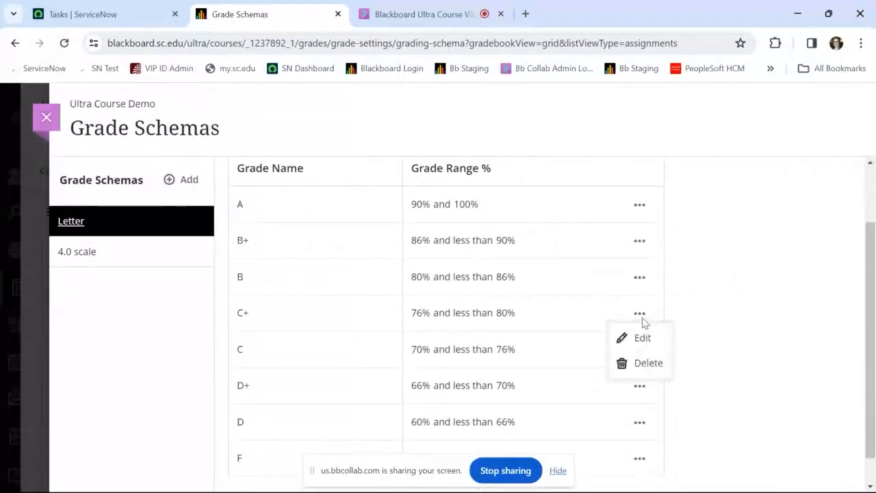
{"action": "left_click", "coordinate": [718, 348]}
{"action": "scroll", "coordinate": [717, 369], "scroll_direction": "down", "scroll_amount": 1}
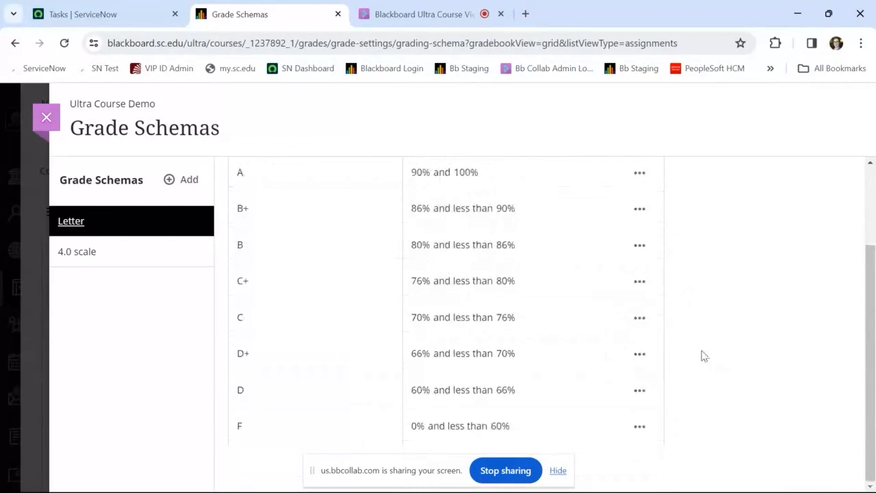
{"action": "scroll", "coordinate": [702, 355], "scroll_direction": "up", "scroll_amount": 2}
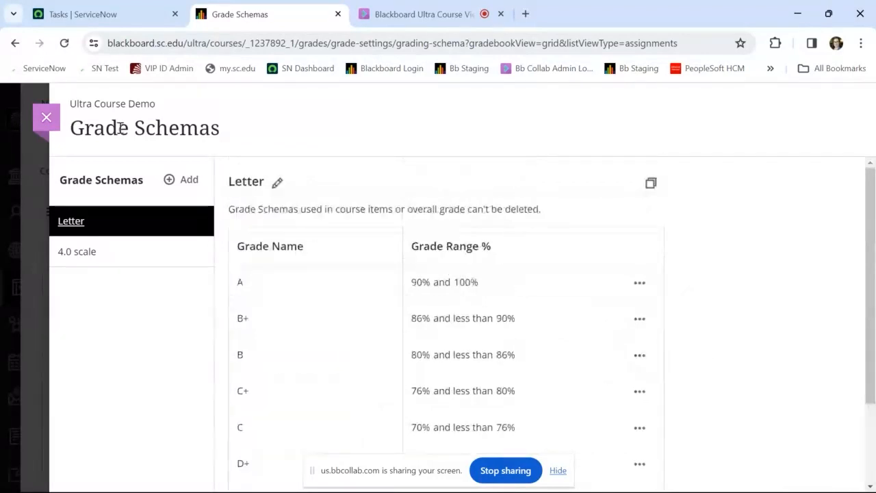
{"action": "left_click", "coordinate": [46, 118]}
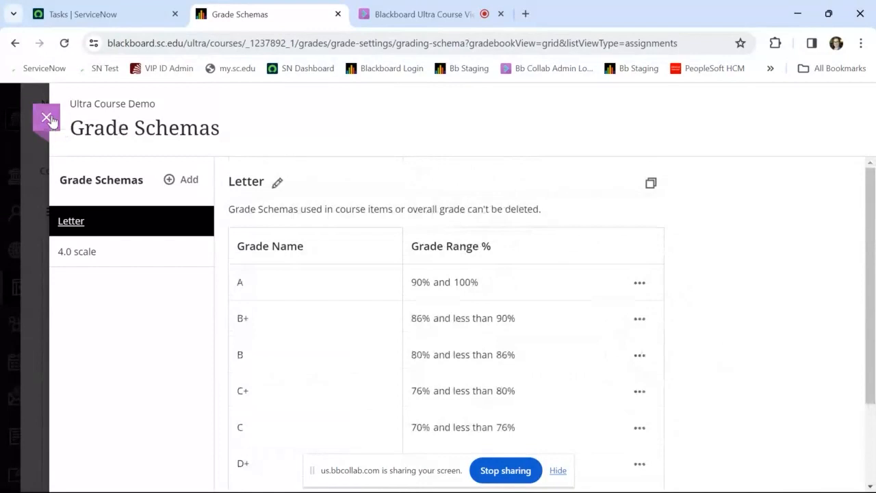
Step: Examine the student performance alert thresholds for overall grade, missed due dates and days since last access
{"action": "scroll", "coordinate": [867, 302], "scroll_direction": "down", "scroll_amount": 1}
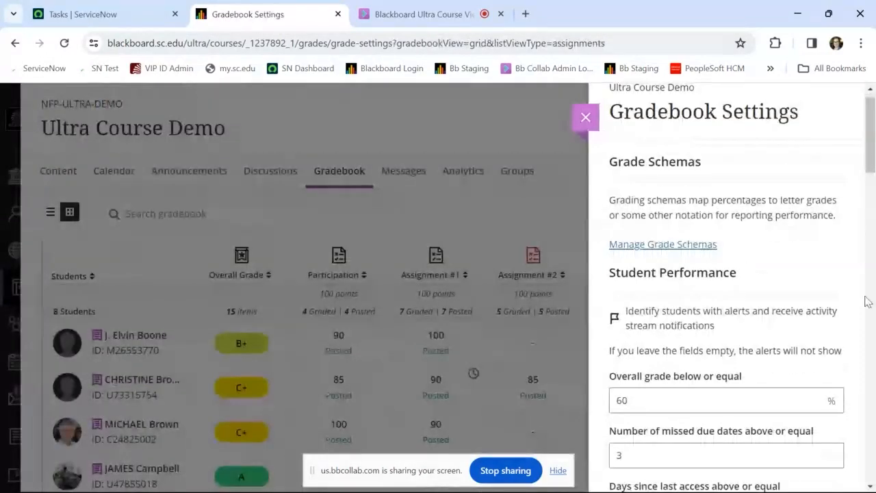
{"action": "scroll", "coordinate": [867, 302], "scroll_direction": "down", "scroll_amount": 3}
{"action": "scroll", "coordinate": [867, 301], "scroll_direction": "down", "scroll_amount": 2}
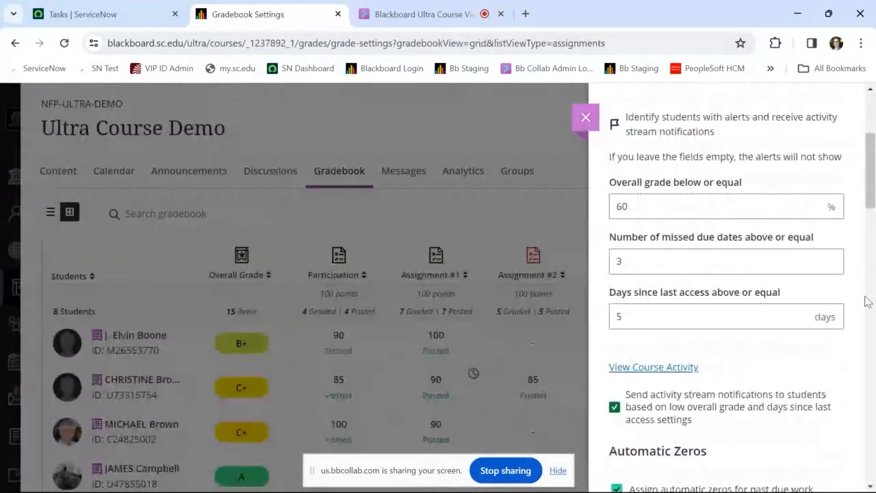
{"action": "scroll", "coordinate": [867, 302], "scroll_direction": "down", "scroll_amount": 1}
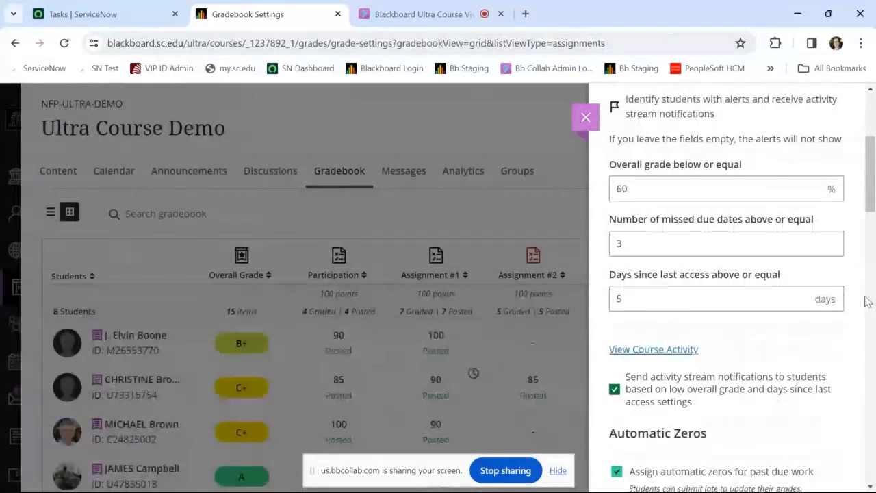
{"action": "scroll", "coordinate": [867, 302], "scroll_direction": "down", "scroll_amount": 1}
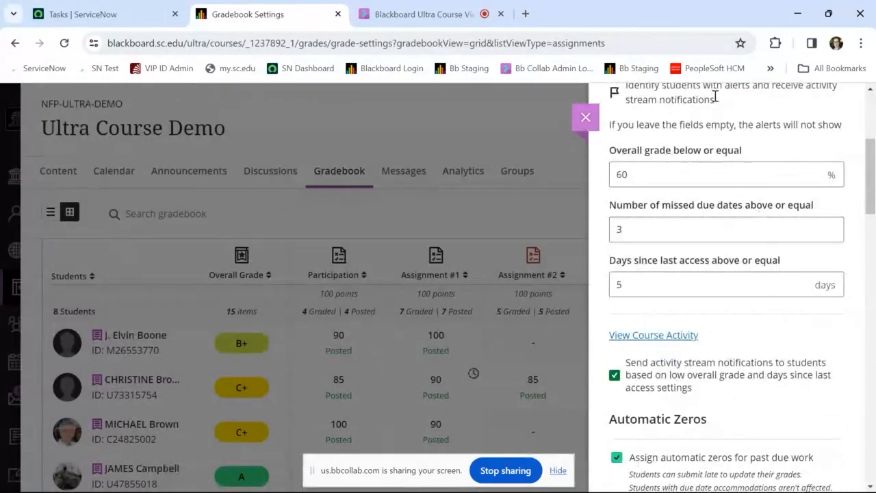
{"action": "left_click", "coordinate": [732, 173]}
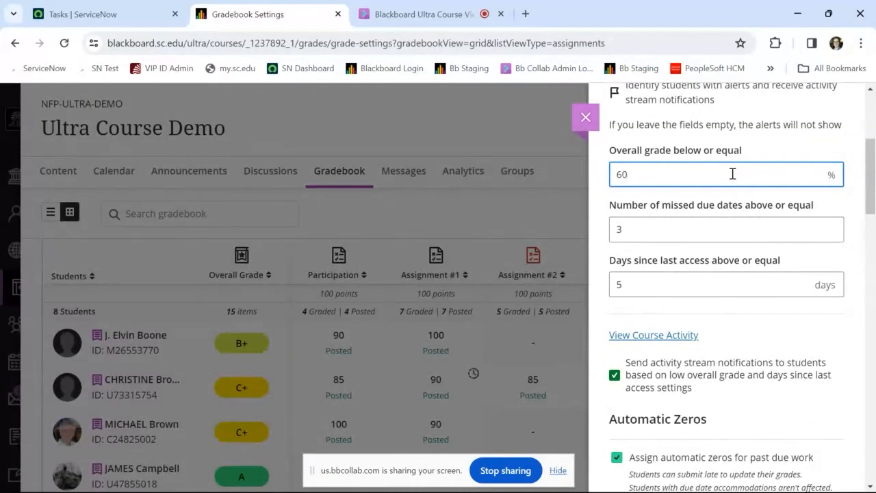
{"action": "left_click", "coordinate": [847, 199]}
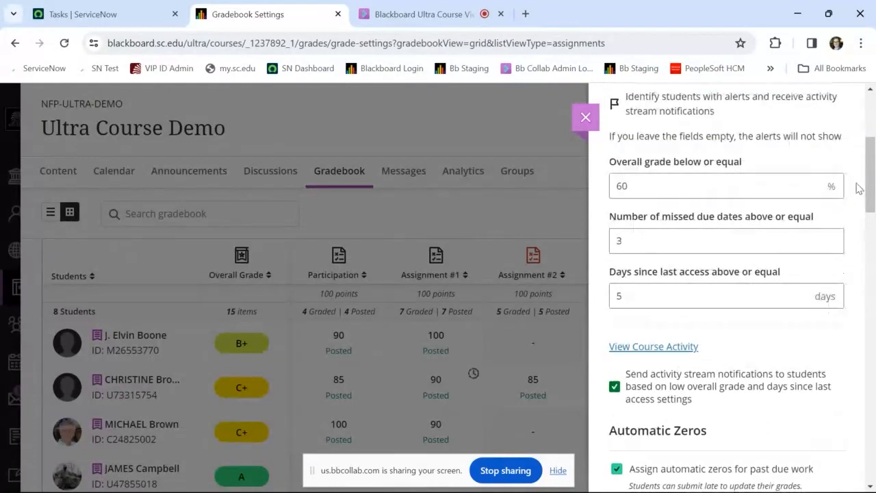
{"action": "scroll", "coordinate": [851, 210], "scroll_direction": "down", "scroll_amount": 1}
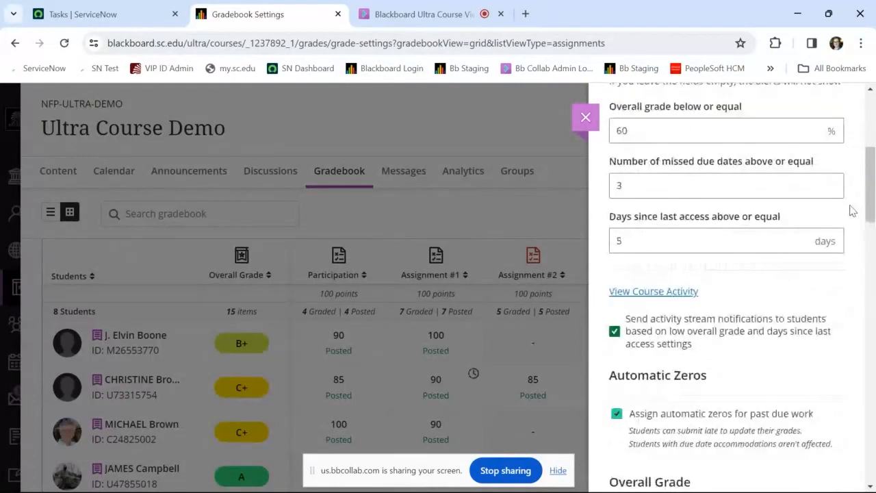
{"action": "left_click", "coordinate": [674, 190]}
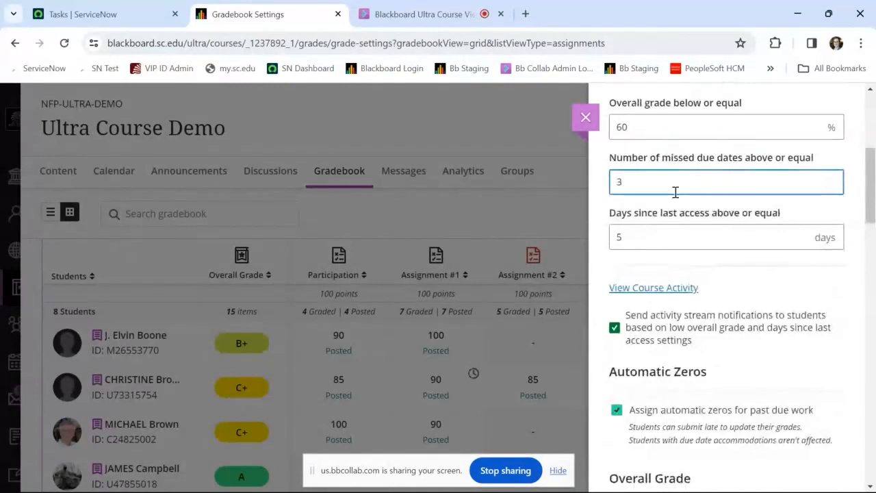
{"action": "left_click", "coordinate": [690, 236]}
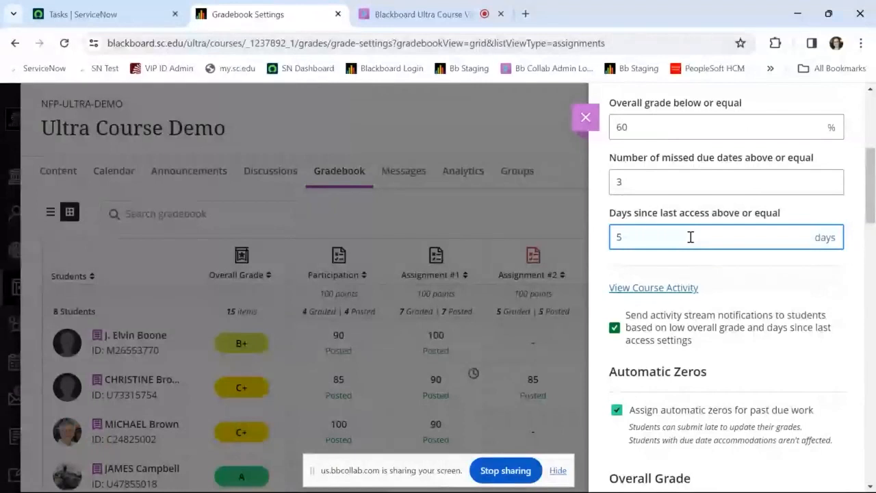
{"action": "left_click", "coordinate": [849, 268]}
{"action": "scroll", "coordinate": [850, 268], "scroll_direction": "down", "scroll_amount": 1}
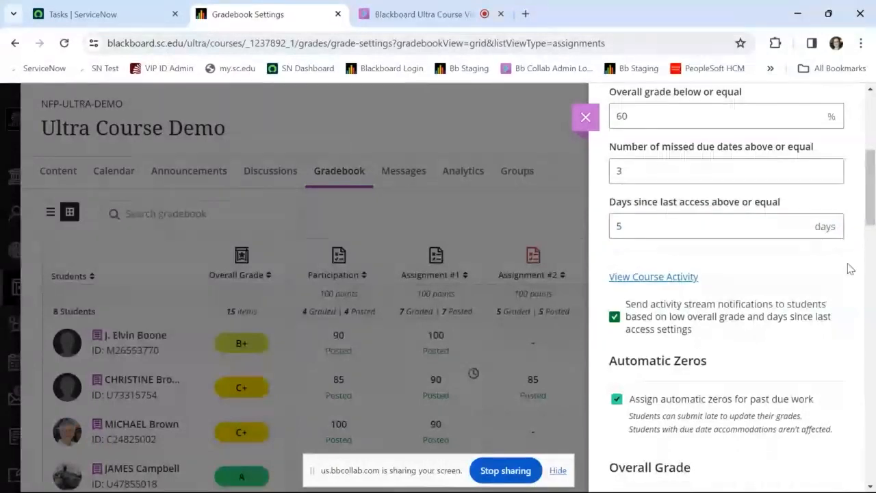
Step: Review the student activity stream notification option and the Automatic Zeros setting for past due work
{"action": "scroll", "coordinate": [850, 268], "scroll_direction": "down", "scroll_amount": 1}
{"action": "scroll", "coordinate": [850, 268], "scroll_direction": "down", "scroll_amount": 1}
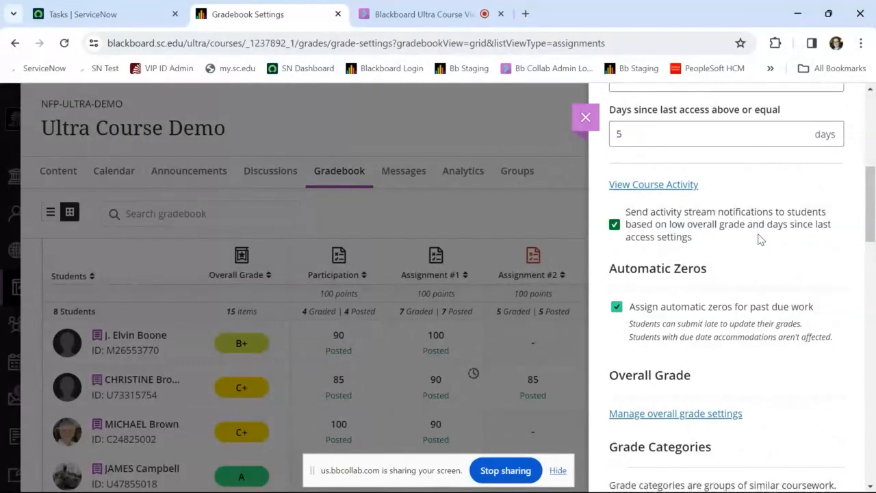
{"action": "scroll", "coordinate": [759, 239], "scroll_direction": "down", "scroll_amount": 1}
{"action": "scroll", "coordinate": [759, 239], "scroll_direction": "down", "scroll_amount": 2}
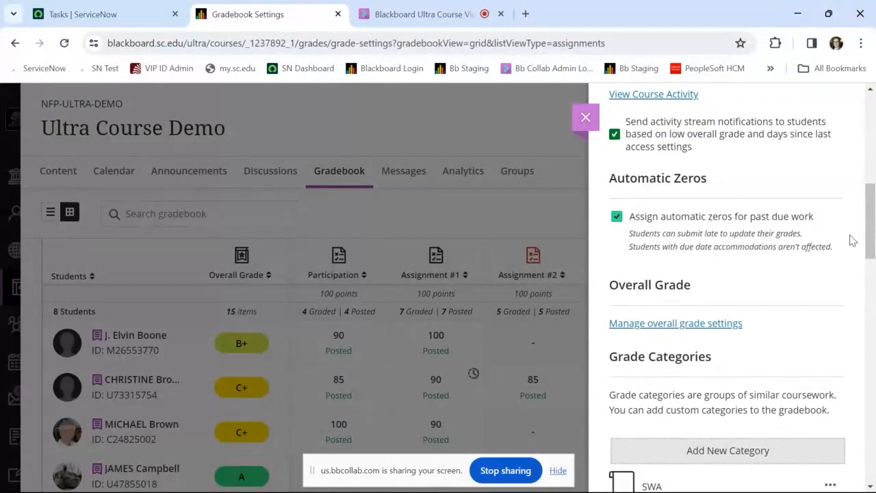
Step: Review the overall grade management option and the list of grade categories in the Gradebook settings
{"action": "scroll", "coordinate": [852, 240], "scroll_direction": "down", "scroll_amount": 1}
{"action": "scroll", "coordinate": [852, 240], "scroll_direction": "down", "scroll_amount": 3}
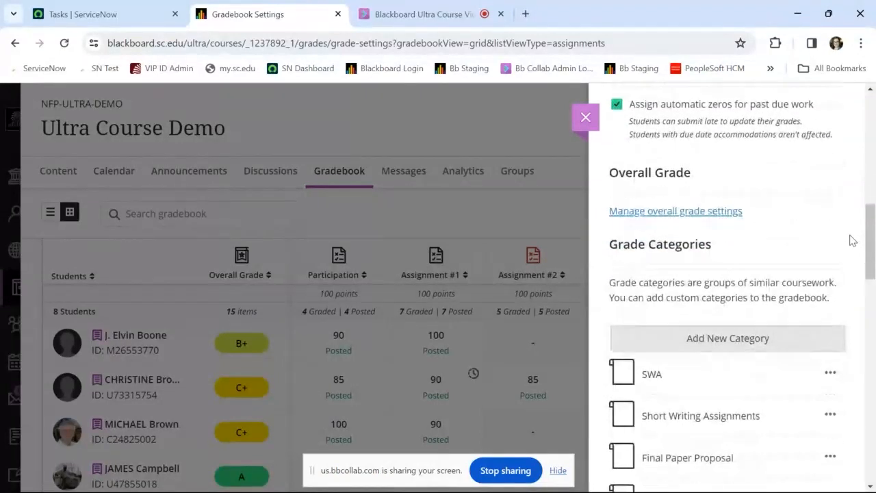
{"action": "scroll", "coordinate": [852, 240], "scroll_direction": "down", "scroll_amount": 1}
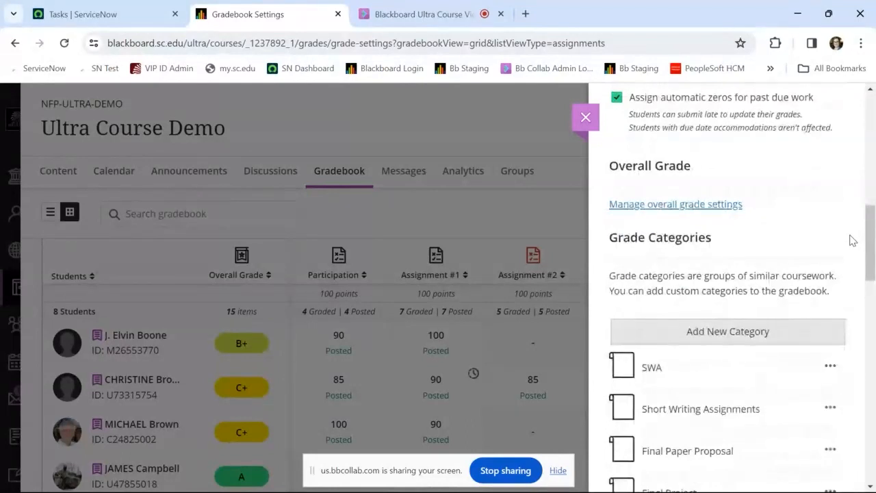
{"action": "scroll", "coordinate": [852, 240], "scroll_direction": "down", "scroll_amount": 1}
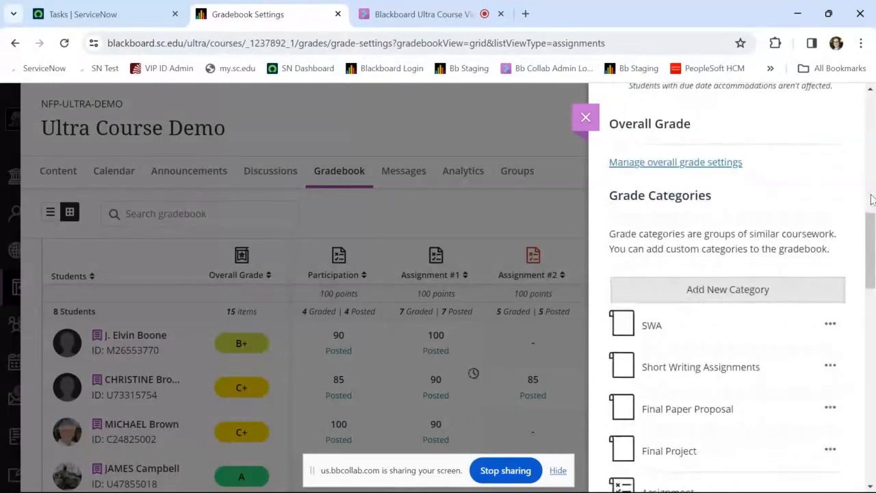
{"action": "scroll", "coordinate": [872, 199], "scroll_direction": "down", "scroll_amount": 1}
{"action": "scroll", "coordinate": [871, 198], "scroll_direction": "down", "scroll_amount": 1}
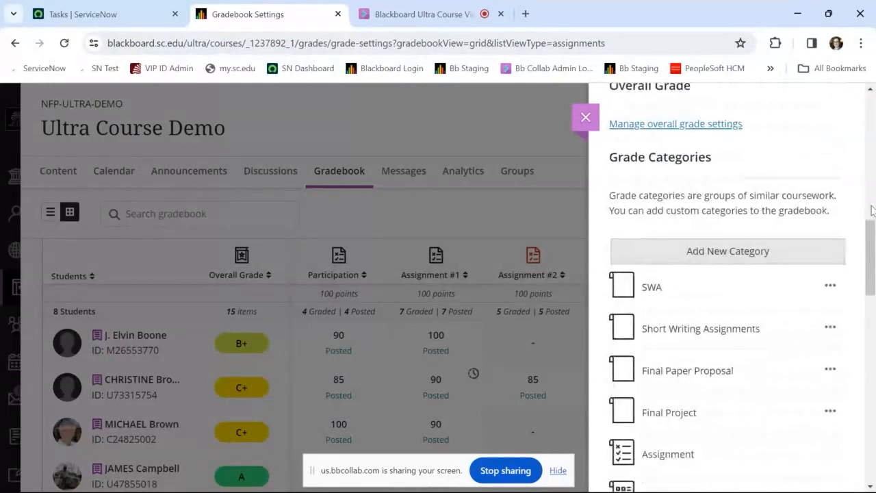
Step: Examine the full range of custom and built-in grade categories, from SWA through Form, in the Gradebook settings
{"action": "scroll", "coordinate": [872, 210], "scroll_direction": "down", "scroll_amount": 1}
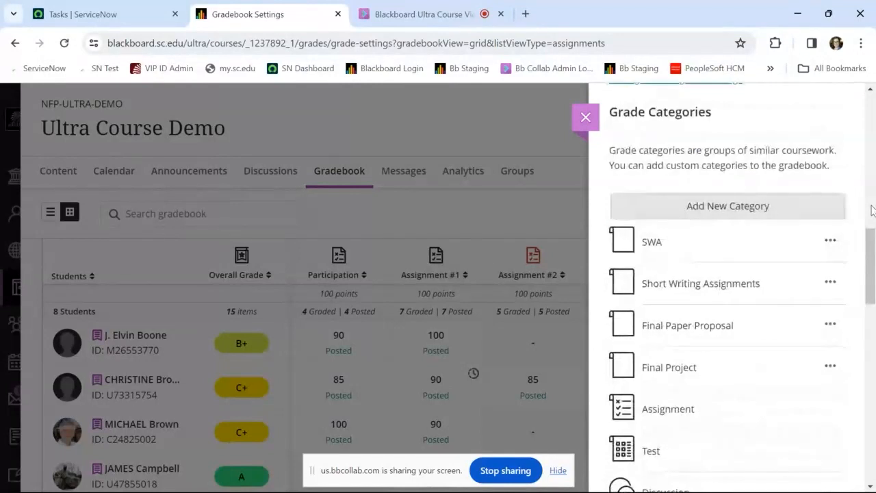
{"action": "scroll", "coordinate": [873, 210], "scroll_direction": "down", "scroll_amount": 4}
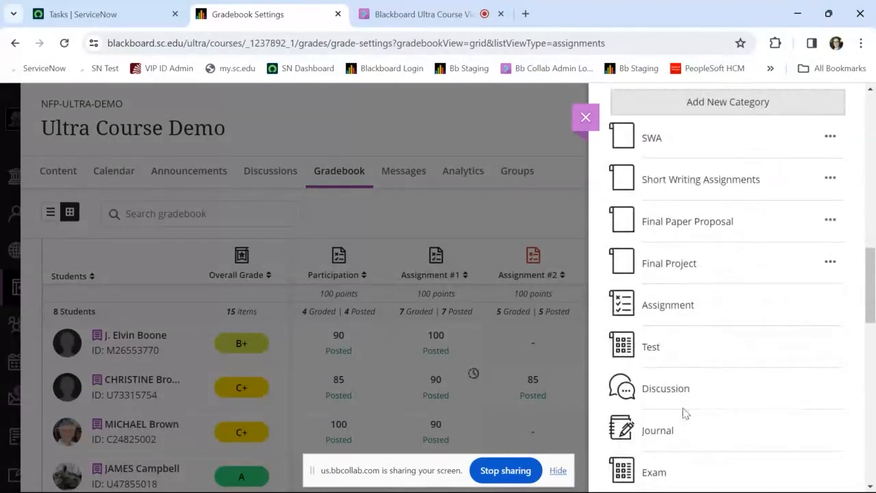
{"action": "scroll", "coordinate": [694, 431], "scroll_direction": "down", "scroll_amount": 4}
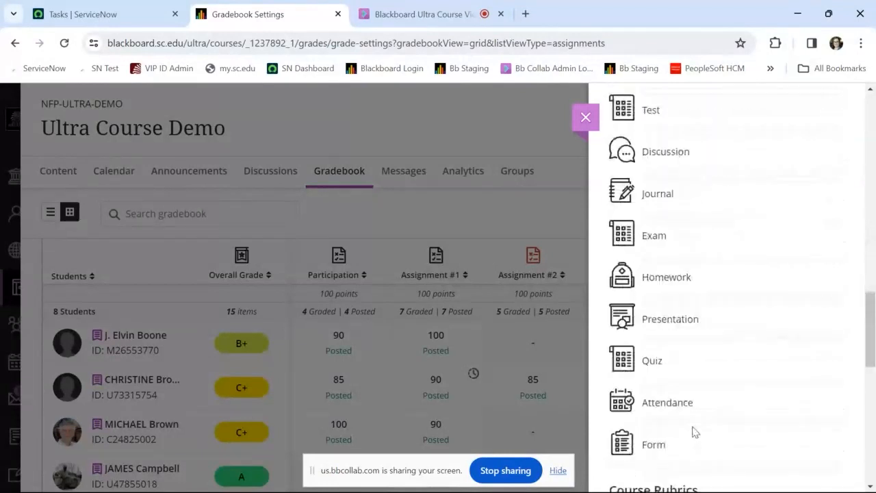
{"action": "scroll", "coordinate": [853, 278], "scroll_direction": "up", "scroll_amount": 5}
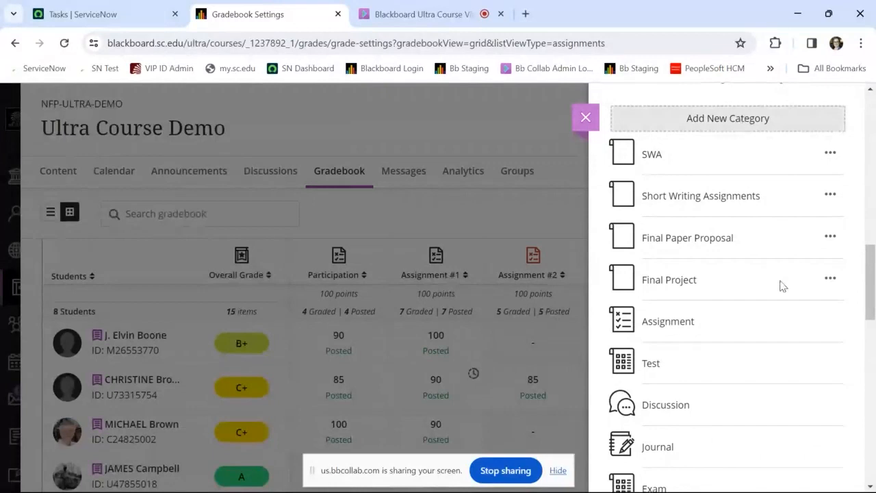
Step: Review the Course Rubrics section with its create and generate options, and close the Gradebook settings
{"action": "scroll", "coordinate": [781, 286], "scroll_direction": "down", "scroll_amount": 4}
{"action": "scroll", "coordinate": [781, 286], "scroll_direction": "down", "scroll_amount": 5}
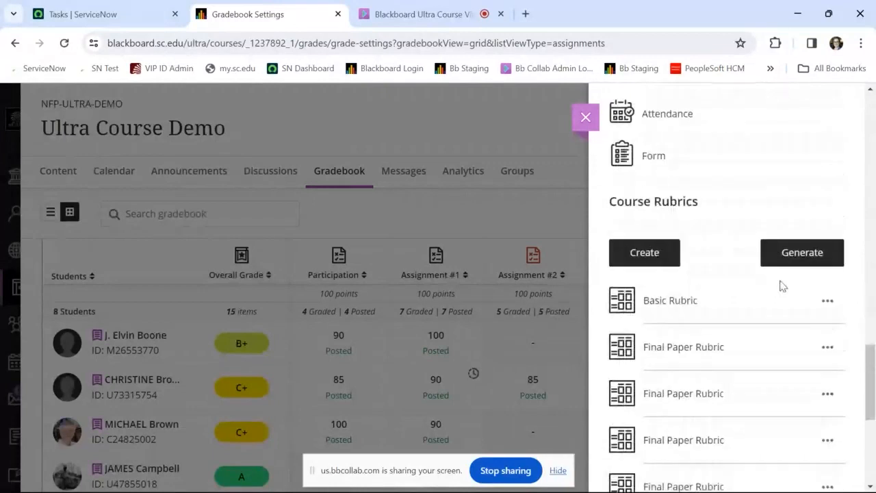
{"action": "scroll", "coordinate": [781, 286], "scroll_direction": "down", "scroll_amount": 1}
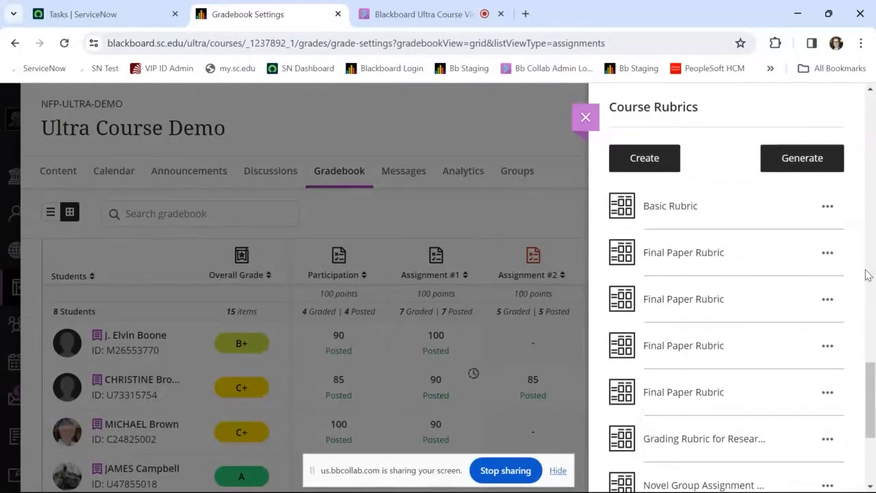
{"action": "left_click", "coordinate": [581, 126]}
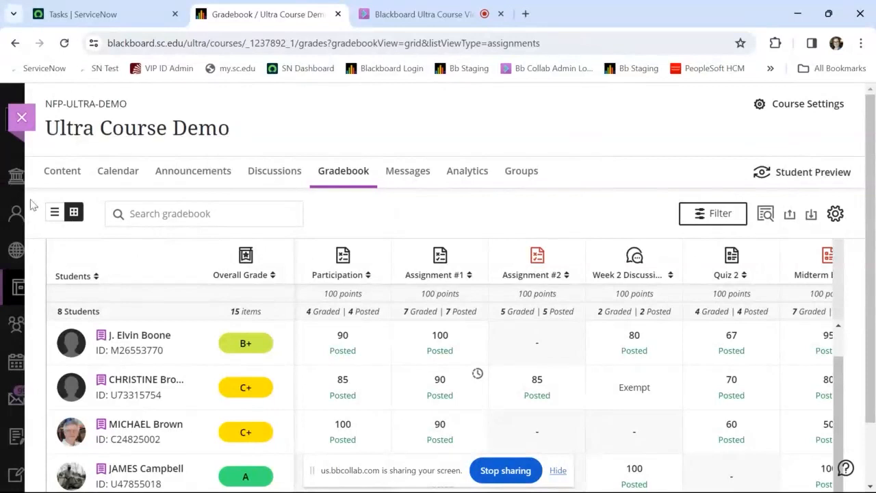
Step: Switch the Gradebook to list view and review the gradable items with their categories, due dates and grading statuses
{"action": "left_click", "coordinate": [54, 212]}
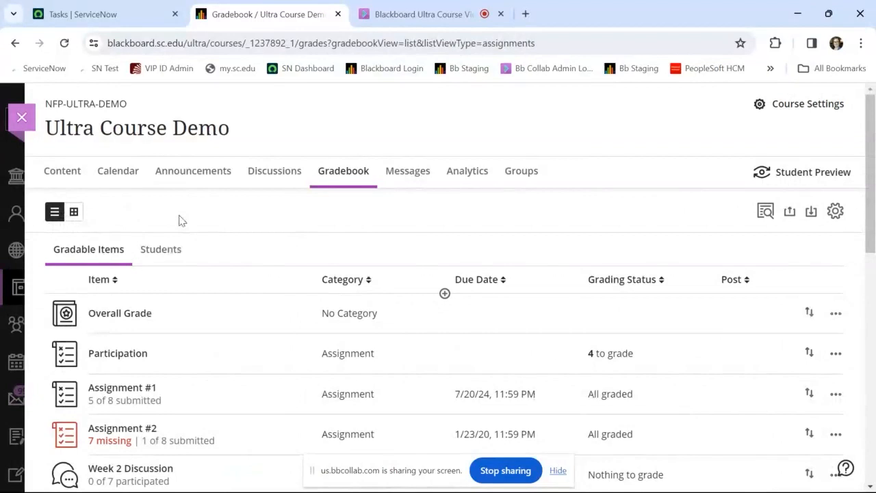
{"action": "scroll", "coordinate": [181, 220], "scroll_direction": "down", "scroll_amount": 1}
{"action": "scroll", "coordinate": [181, 220], "scroll_direction": "down", "scroll_amount": 3}
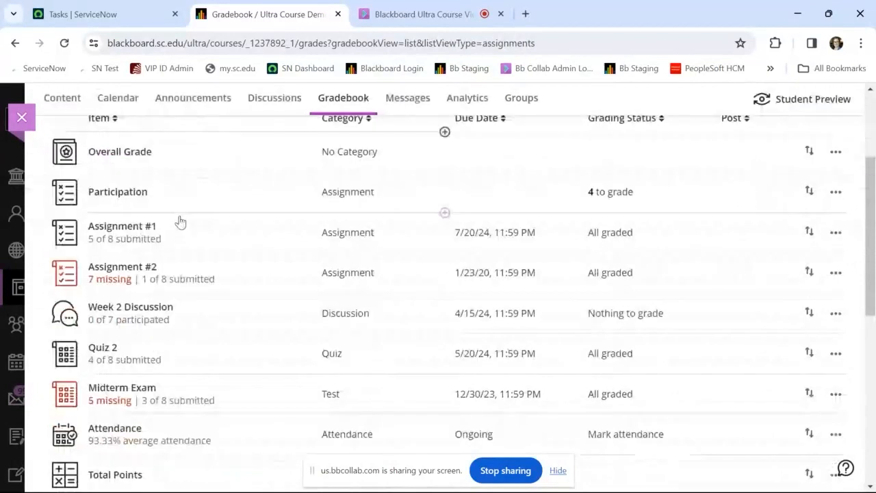
{"action": "scroll", "coordinate": [180, 221], "scroll_direction": "down", "scroll_amount": 3}
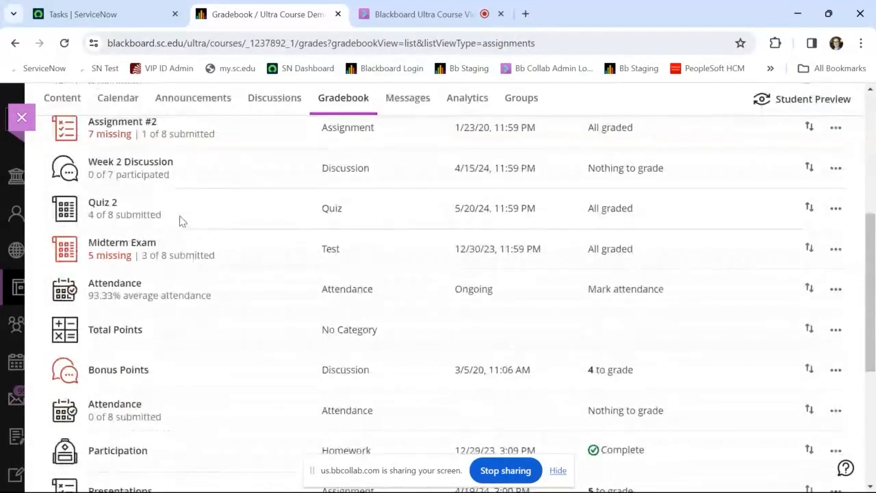
{"action": "scroll", "coordinate": [181, 220], "scroll_direction": "down", "scroll_amount": 5}
{"action": "scroll", "coordinate": [180, 215], "scroll_direction": "up", "scroll_amount": 6}
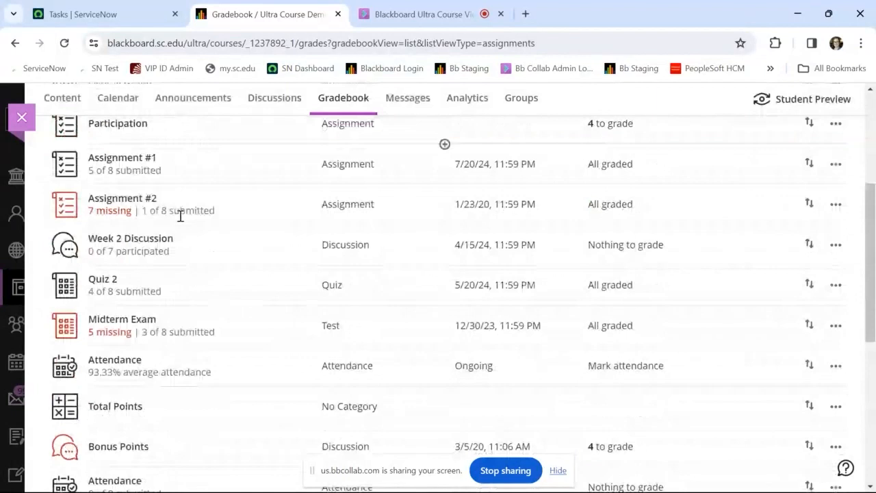
{"action": "scroll", "coordinate": [179, 216], "scroll_direction": "up", "scroll_amount": 3}
{"action": "scroll", "coordinate": [180, 233], "scroll_direction": "up", "scroll_amount": 1}
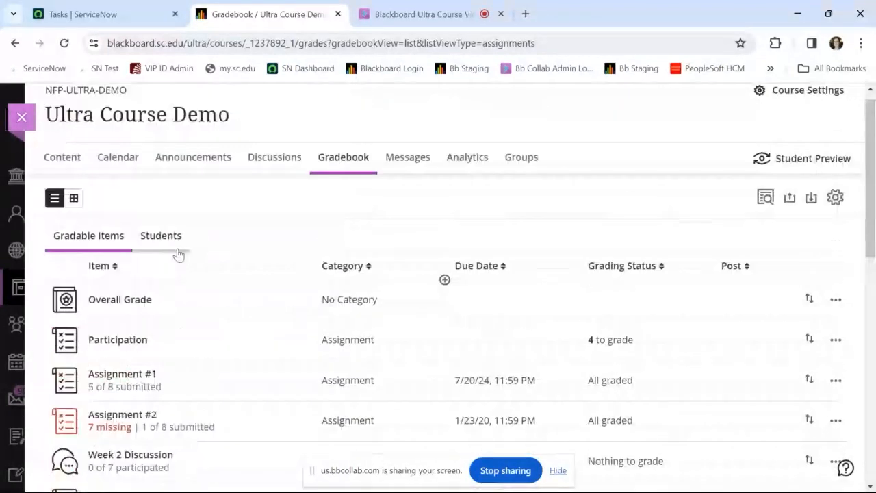
Step: Show the Gradebook's student list and review the last access and overall grade columns
{"action": "left_click", "coordinate": [162, 237]}
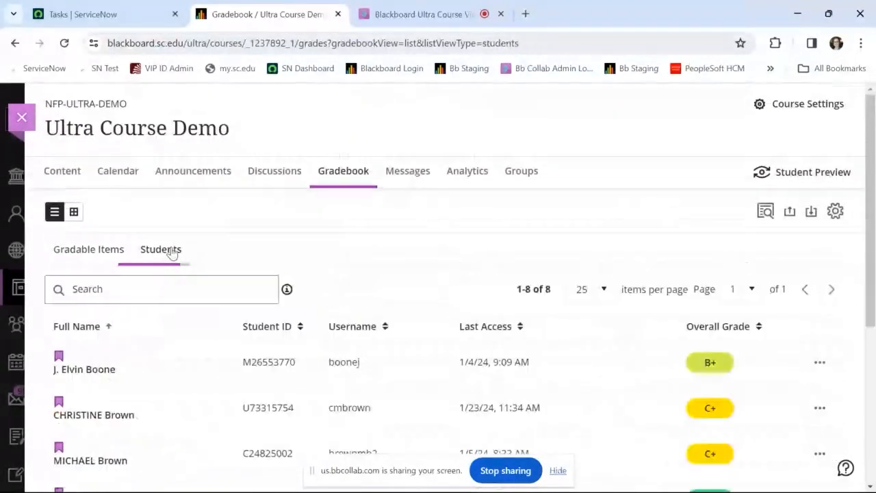
{"action": "scroll", "coordinate": [172, 253], "scroll_direction": "down", "scroll_amount": 1}
{"action": "scroll", "coordinate": [172, 252], "scroll_direction": "down", "scroll_amount": 1}
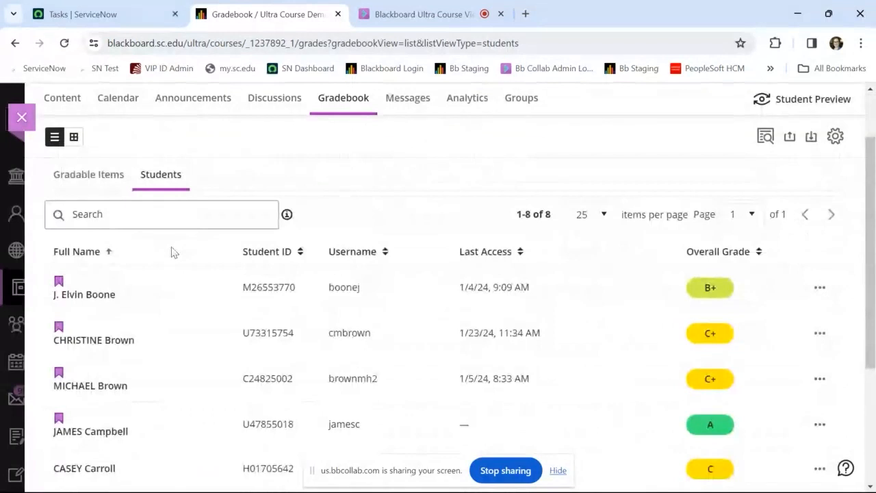
Step: Return to the gradable items list and sort it by due date, finishing with a sort by grading status
{"action": "left_click", "coordinate": [97, 184]}
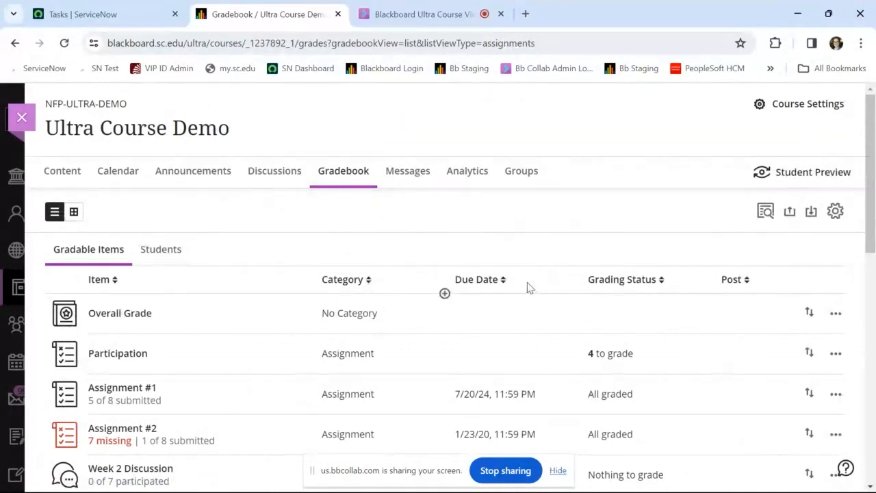
{"action": "left_click", "coordinate": [503, 280]}
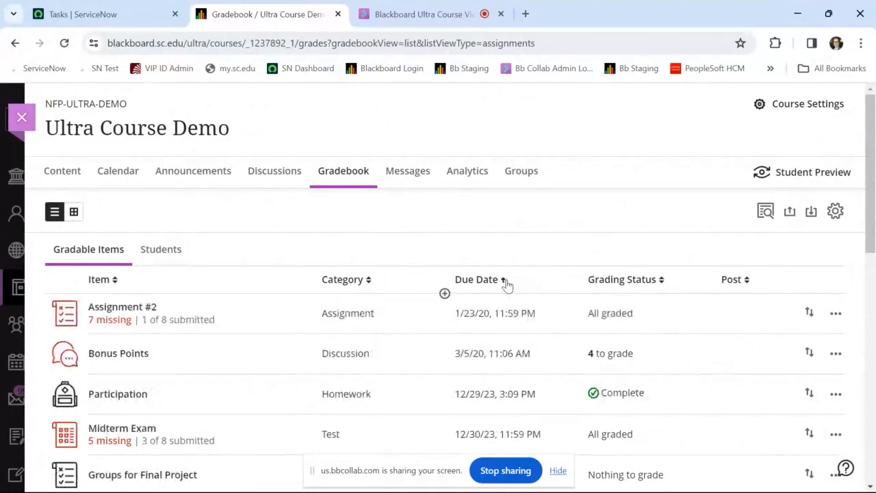
{"action": "left_click", "coordinate": [660, 280]}
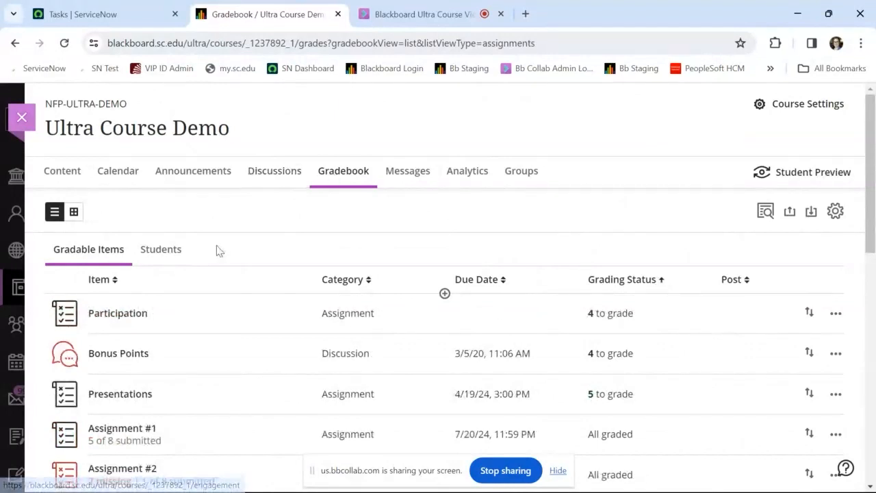
Step: Switch the Gradebook to grid view and sort the students by Overall Grade, finishing with a sort by Assignment #2
{"action": "left_click", "coordinate": [80, 221]}
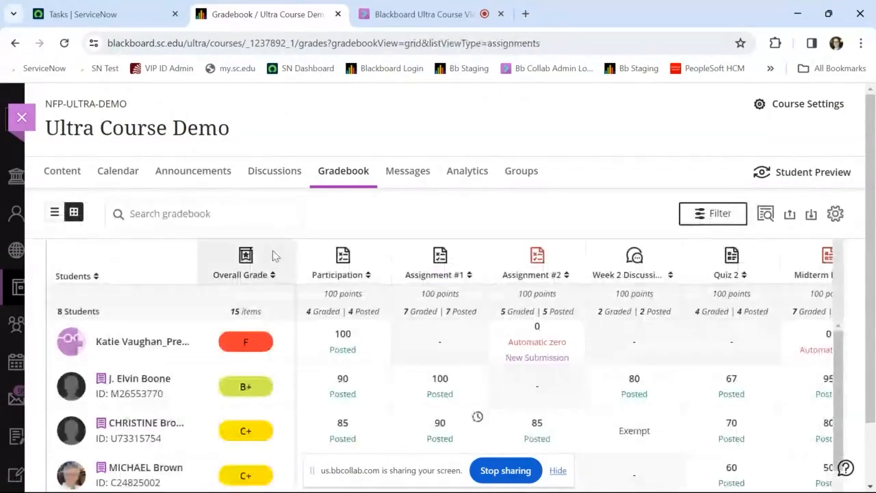
{"action": "left_click", "coordinate": [272, 274]}
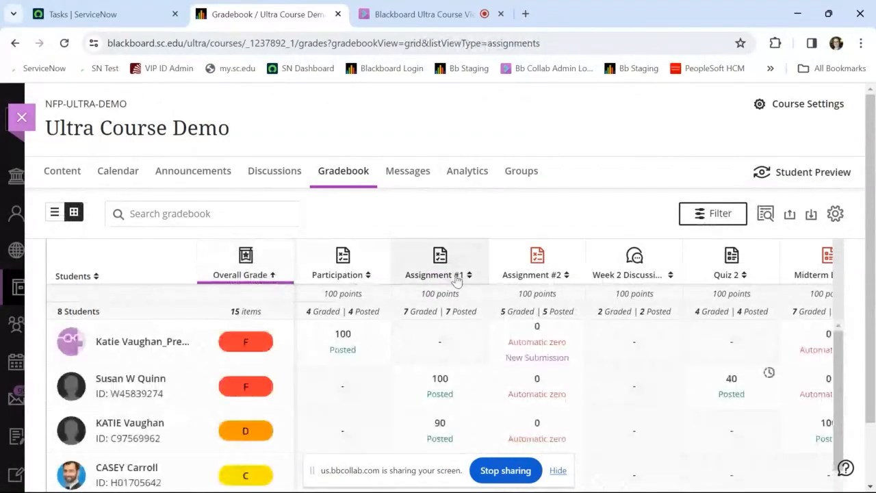
{"action": "left_click", "coordinate": [566, 274]}
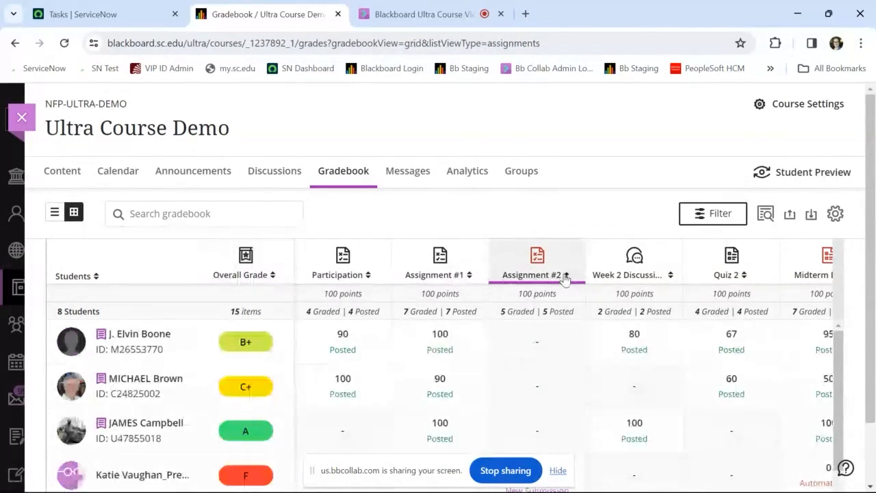
{"action": "scroll", "coordinate": [554, 404], "scroll_direction": "down", "scroll_amount": 2}
{"action": "scroll", "coordinate": [554, 404], "scroll_direction": "down", "scroll_amount": 1}
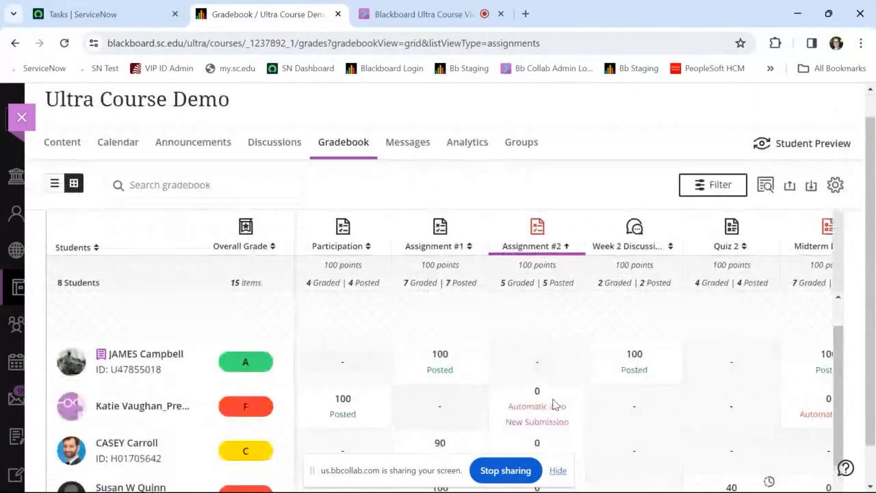
{"action": "scroll", "coordinate": [555, 404], "scroll_direction": "up", "scroll_amount": 2}
Step: Filter the Gradebook grid to a single student and clear all filters again
{"action": "left_click", "coordinate": [288, 217]}
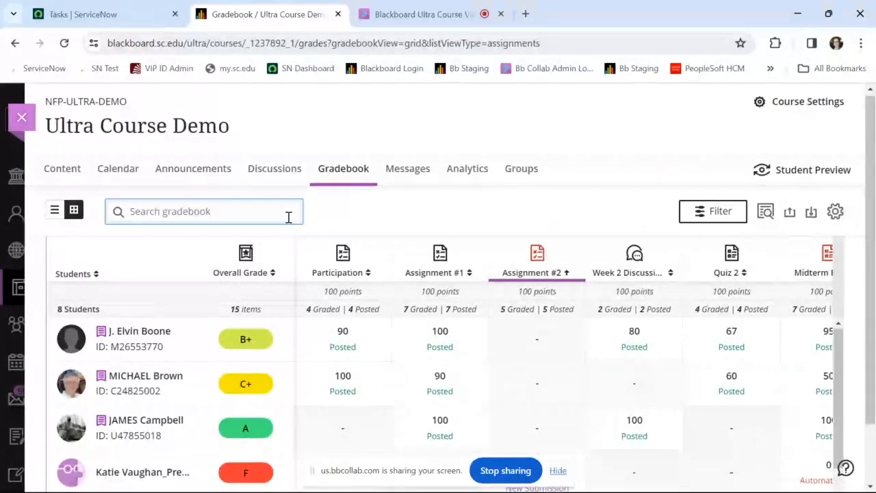
{"action": "left_click", "coordinate": [712, 220]}
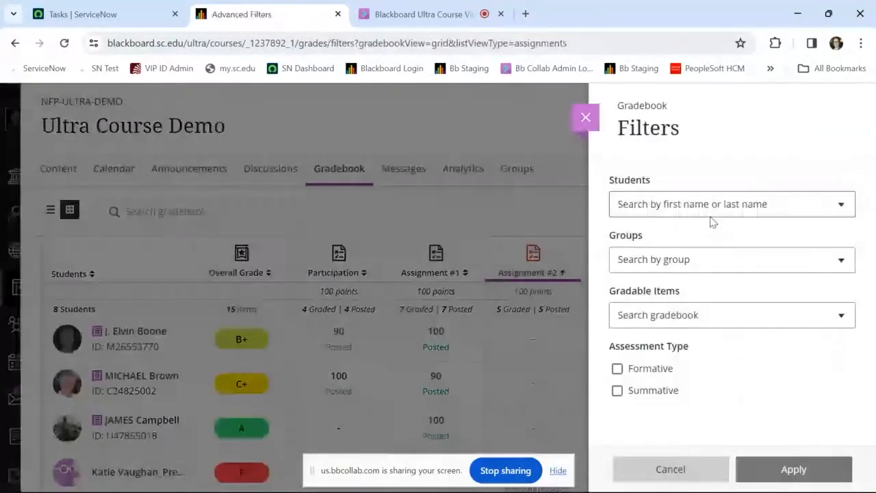
{"action": "left_click", "coordinate": [710, 215]}
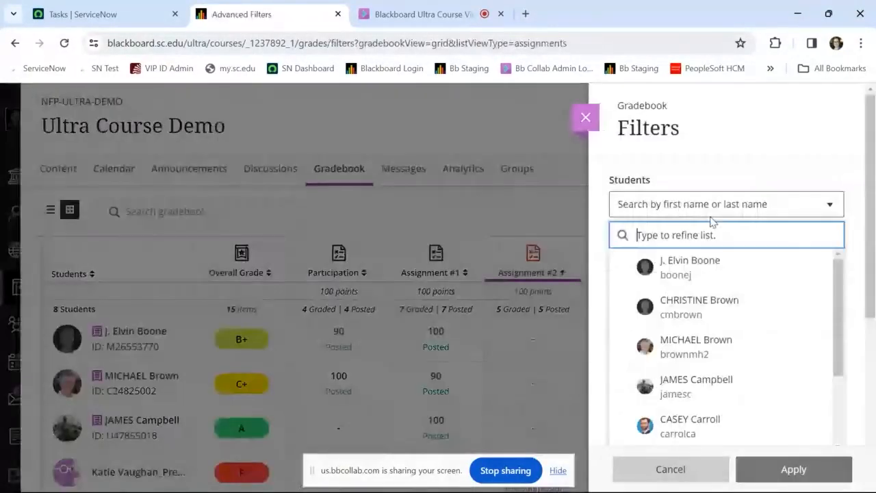
{"action": "left_click", "coordinate": [750, 317]}
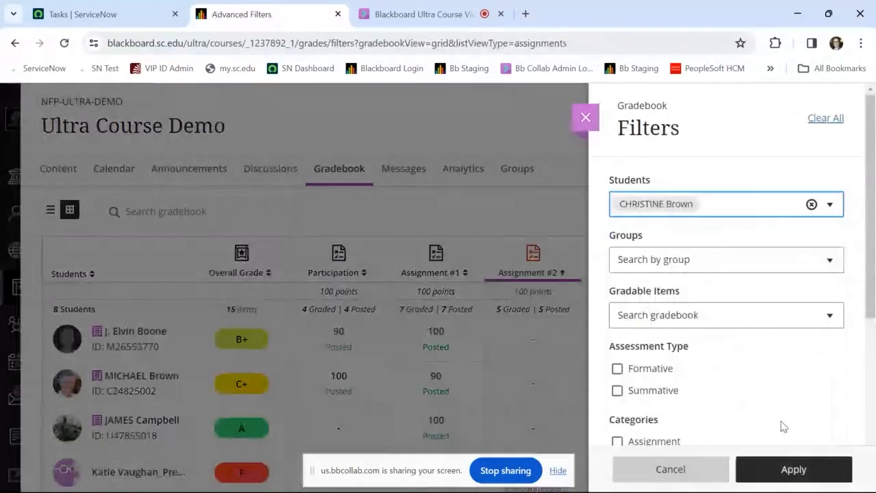
{"action": "left_click", "coordinate": [809, 479]}
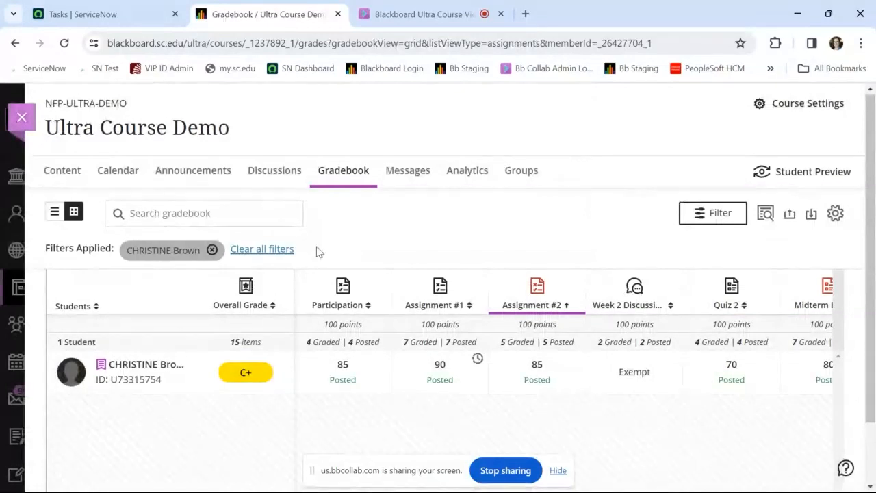
{"action": "left_click", "coordinate": [287, 251]}
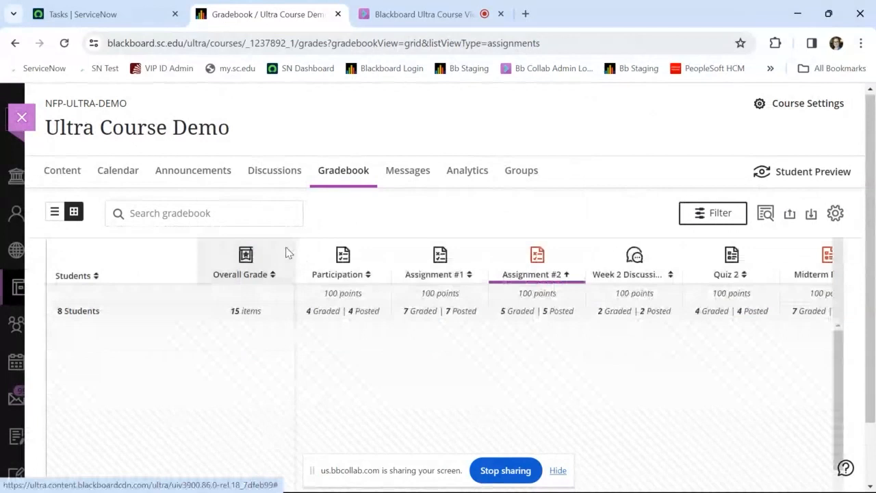
Step: Review the Gradebook filter options for students, groups, gradable items, assessment types and categories, and cancel without applying any
{"action": "left_click", "coordinate": [725, 222]}
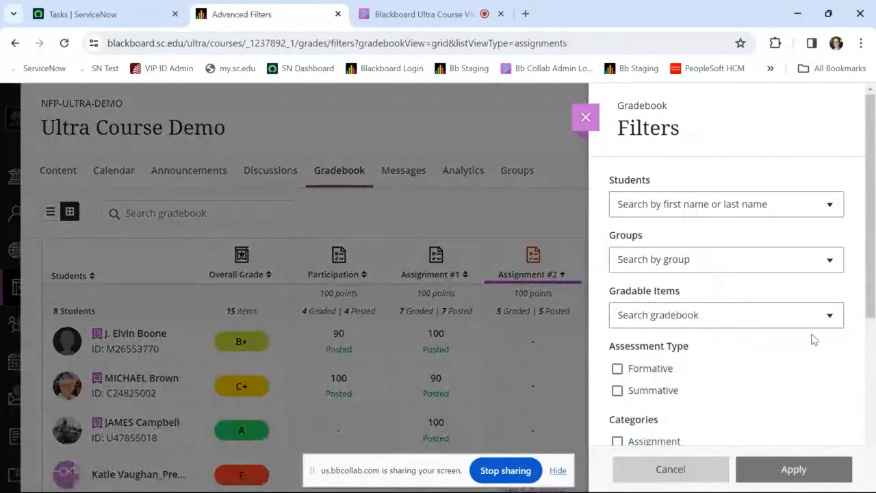
{"action": "scroll", "coordinate": [813, 340], "scroll_direction": "down", "scroll_amount": 1}
{"action": "scroll", "coordinate": [814, 339], "scroll_direction": "down", "scroll_amount": 1}
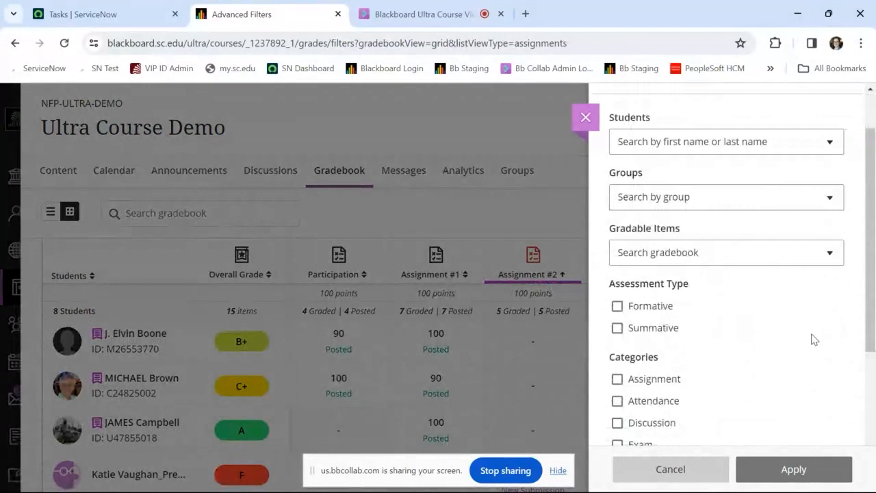
{"action": "scroll", "coordinate": [813, 339], "scroll_direction": "down", "scroll_amount": 3}
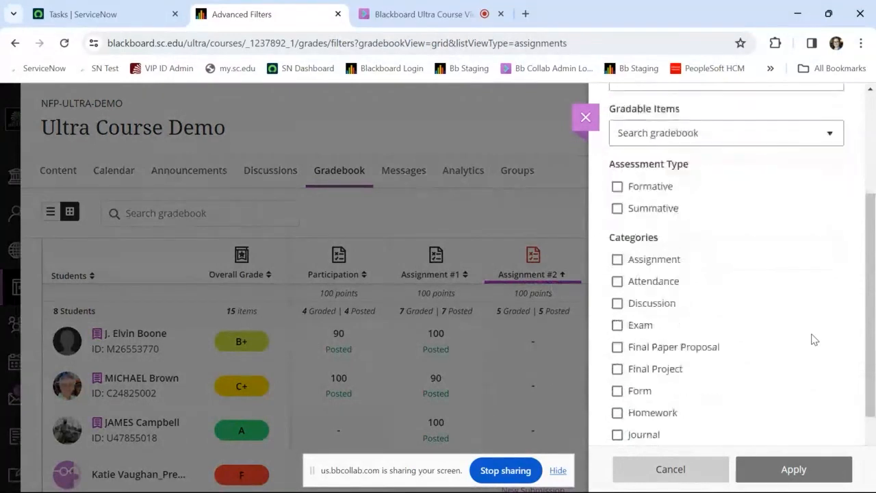
{"action": "left_click", "coordinate": [670, 469]}
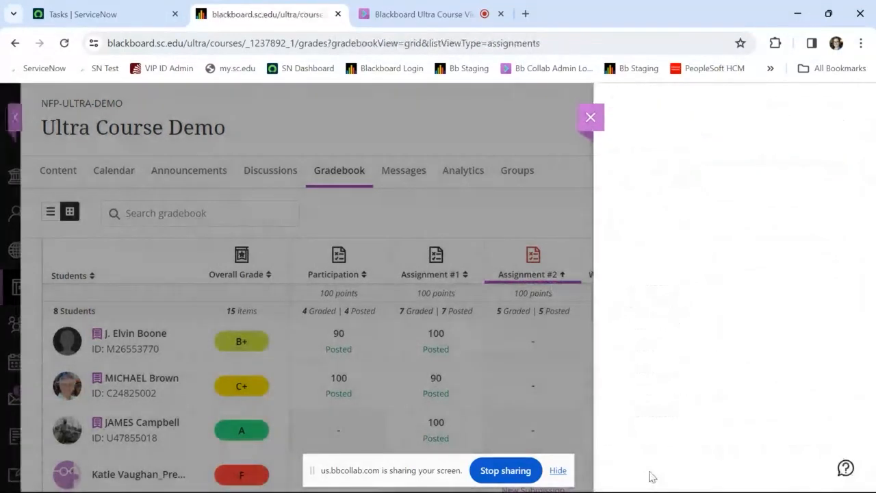
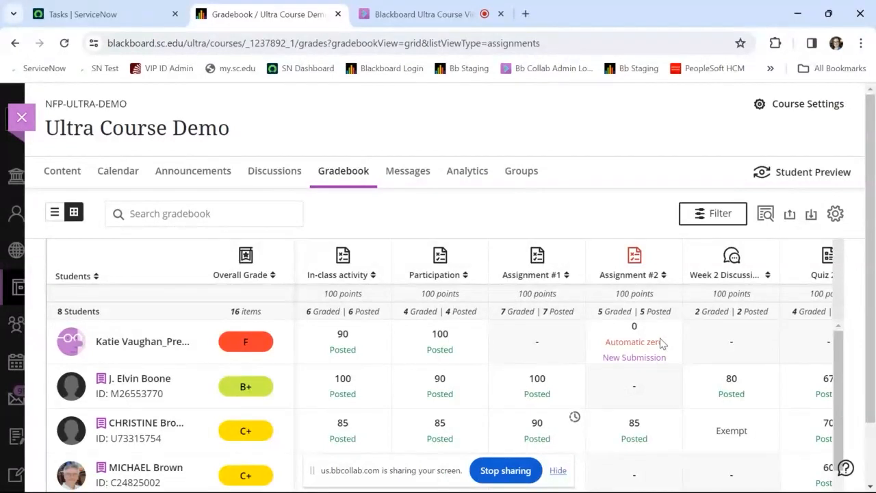
Step: Open the preview student's new Assignment #2 submission for grading from its automatic zero cell in the Gradebook grid
{"action": "left_click", "coordinate": [661, 343]}
{"action": "left_click", "coordinate": [636, 342]}
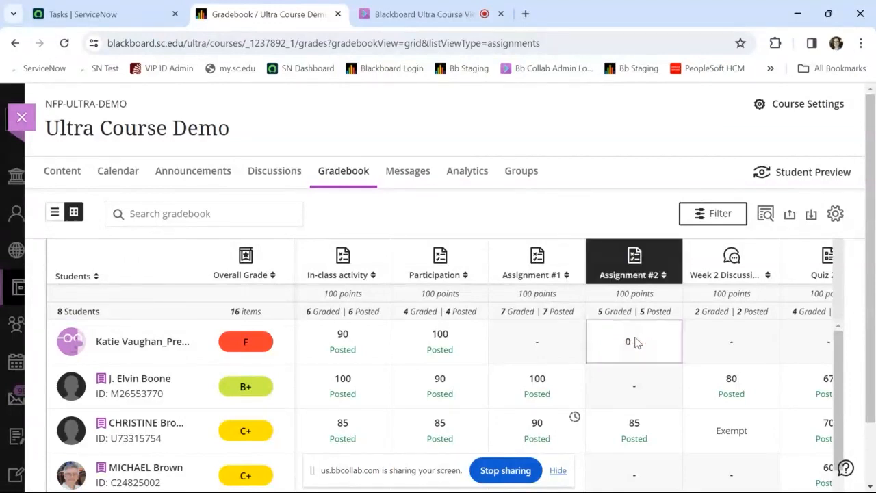
{"action": "left_click", "coordinate": [635, 342]}
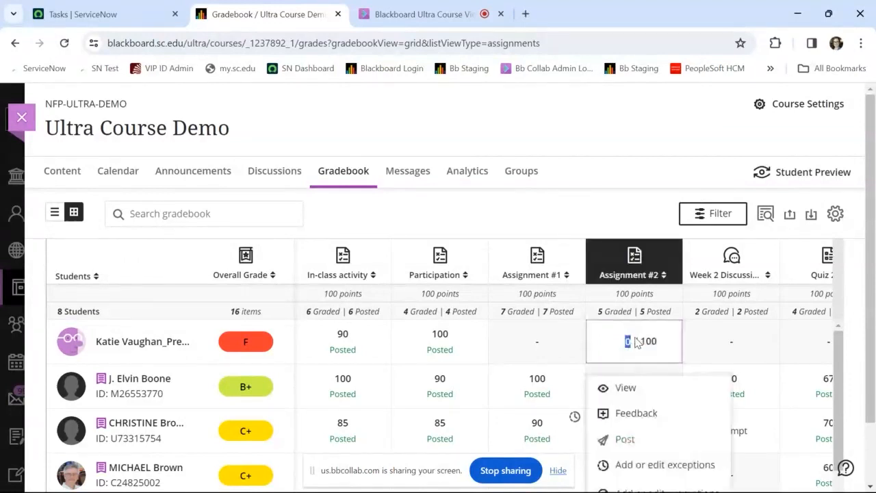
{"action": "left_click", "coordinate": [635, 387]}
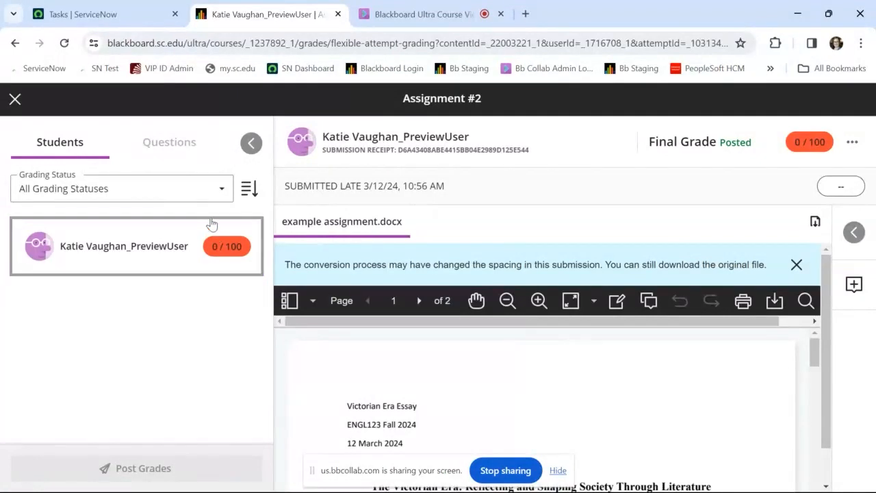
Step: Check the grading status filter options for the student list and look through the opening of the submitted essay
{"action": "left_click", "coordinate": [218, 192]}
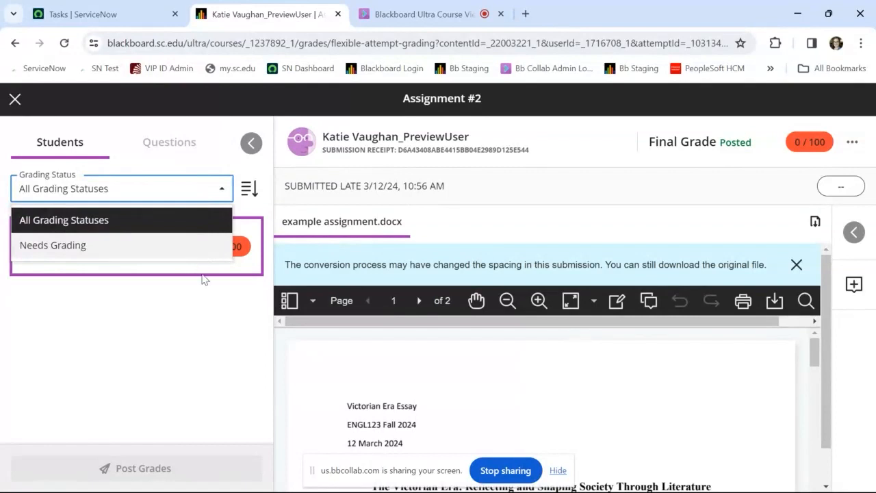
{"action": "left_click", "coordinate": [212, 330]}
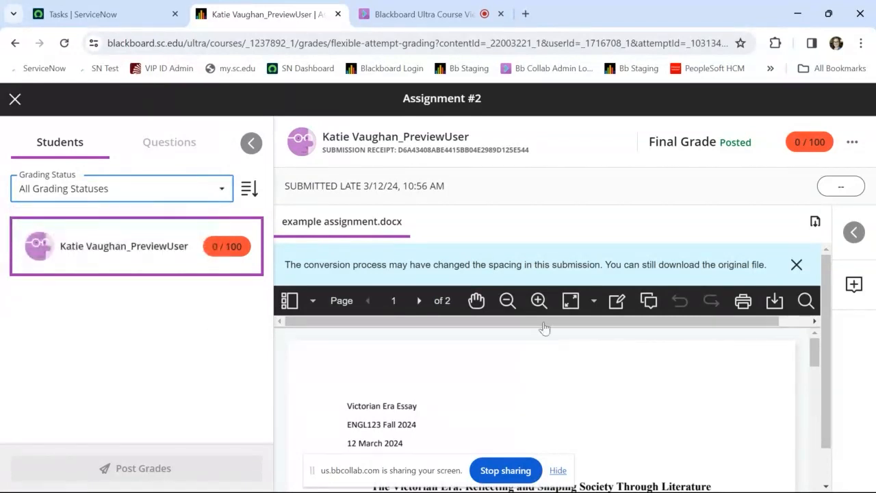
{"action": "scroll", "coordinate": [744, 404], "scroll_direction": "down", "scroll_amount": 1}
{"action": "scroll", "coordinate": [744, 404], "scroll_direction": "down", "scroll_amount": 5}
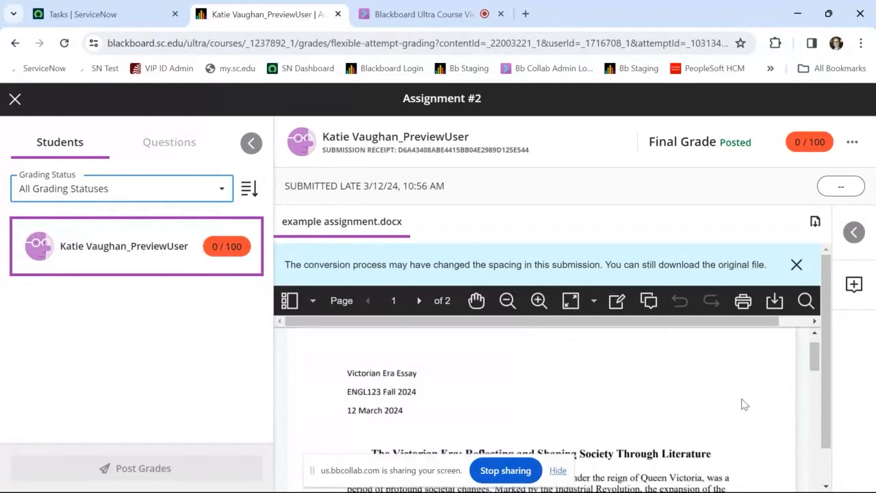
{"action": "scroll", "coordinate": [744, 404], "scroll_direction": "down", "scroll_amount": 2}
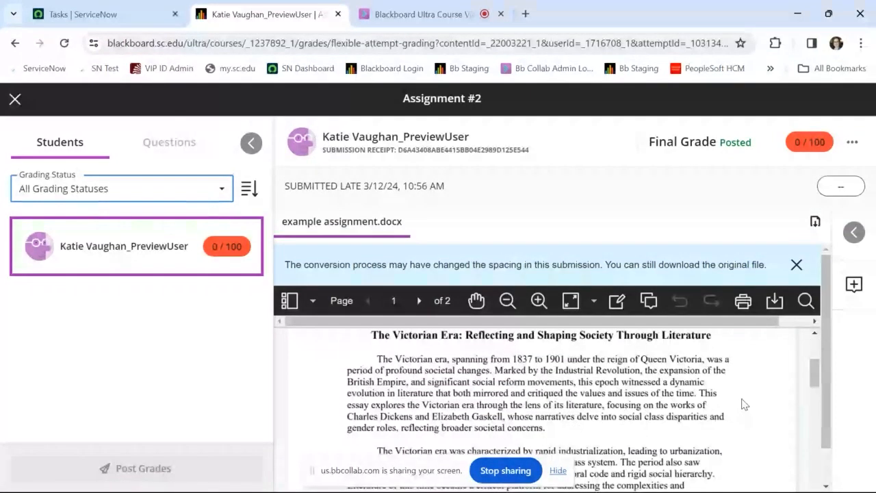
{"action": "scroll", "coordinate": [691, 349], "scroll_direction": "down", "scroll_amount": 1}
Step: Add a comment reading "say more about this" beside the essay's first paragraph
{"action": "left_click", "coordinate": [648, 304]}
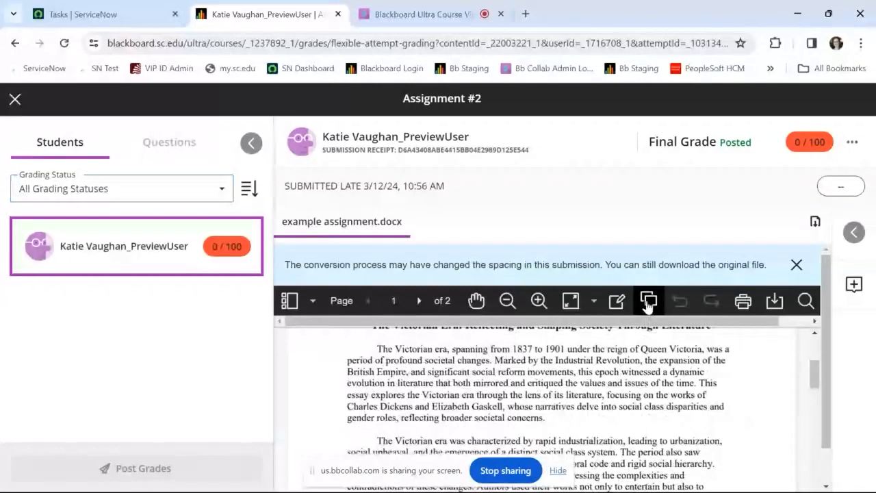
{"action": "left_click", "coordinate": [735, 388]}
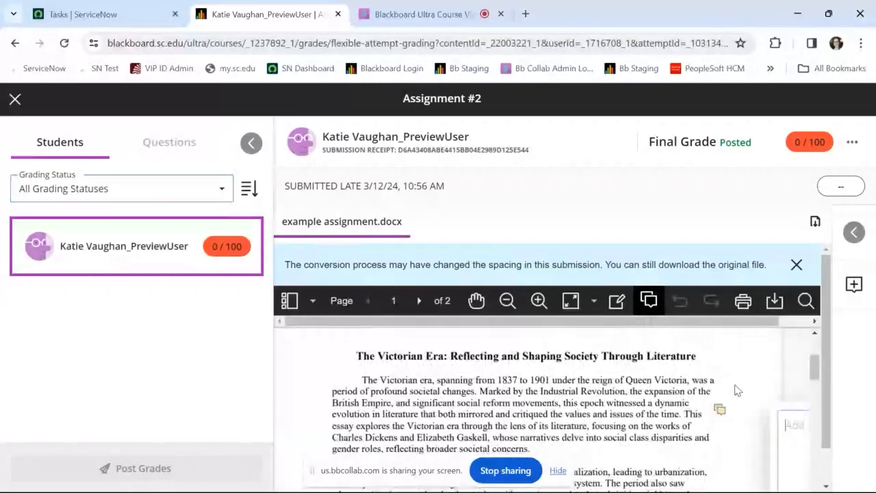
{"action": "type", "text": "say more about this"}
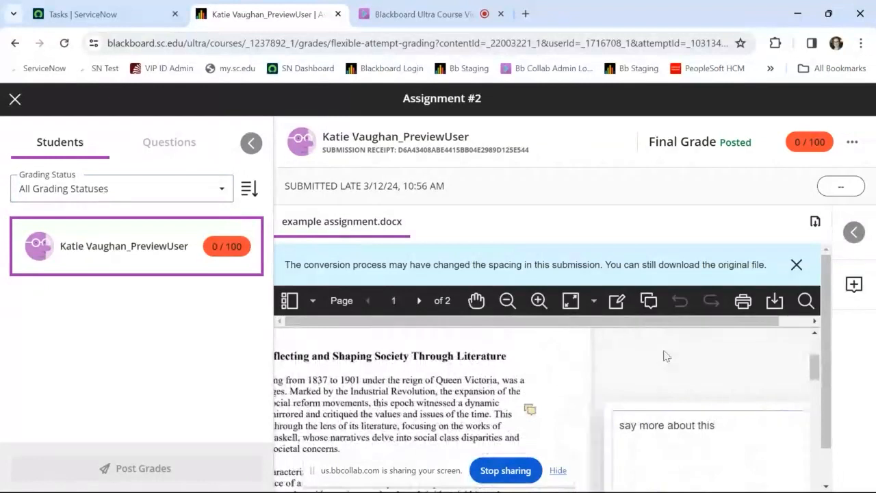
{"action": "scroll", "coordinate": [604, 395], "scroll_direction": "left", "scroll_amount": 2}
{"action": "scroll", "coordinate": [605, 395], "scroll_direction": "down", "scroll_amount": 1}
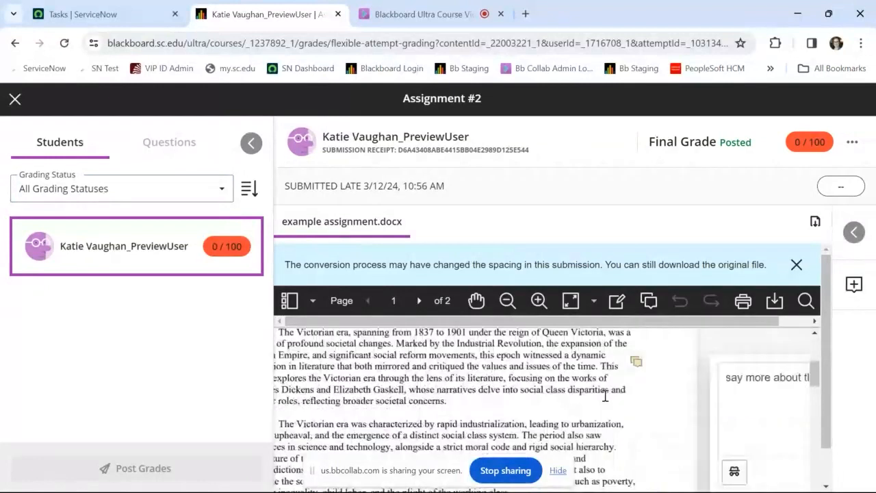
{"action": "scroll", "coordinate": [609, 390], "scroll_direction": "down", "scroll_amount": 1}
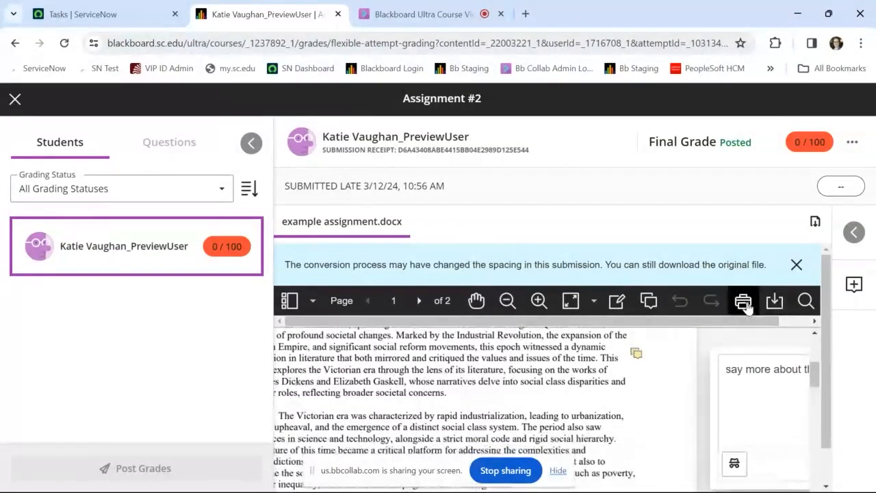
Step: Browse the existing stamp designs in the annotation tools and return to the student's submission without placing a stamp
{"action": "left_click", "coordinate": [617, 301]}
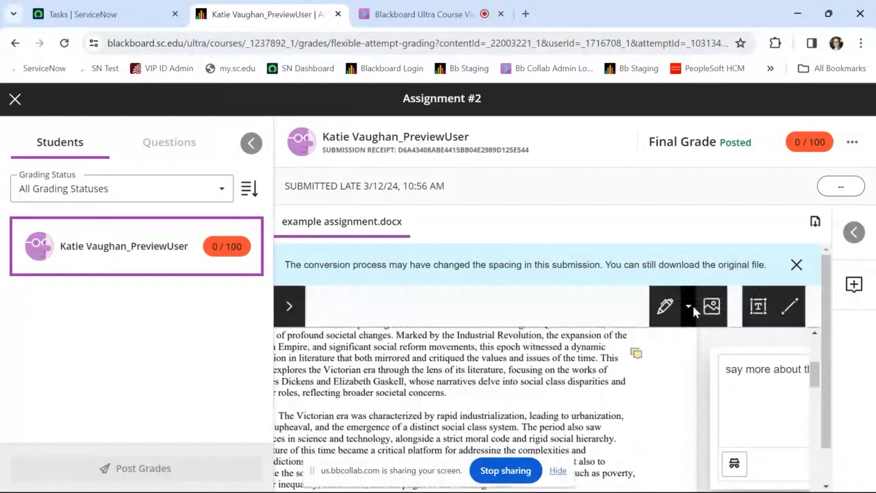
{"action": "left_click", "coordinate": [736, 307]}
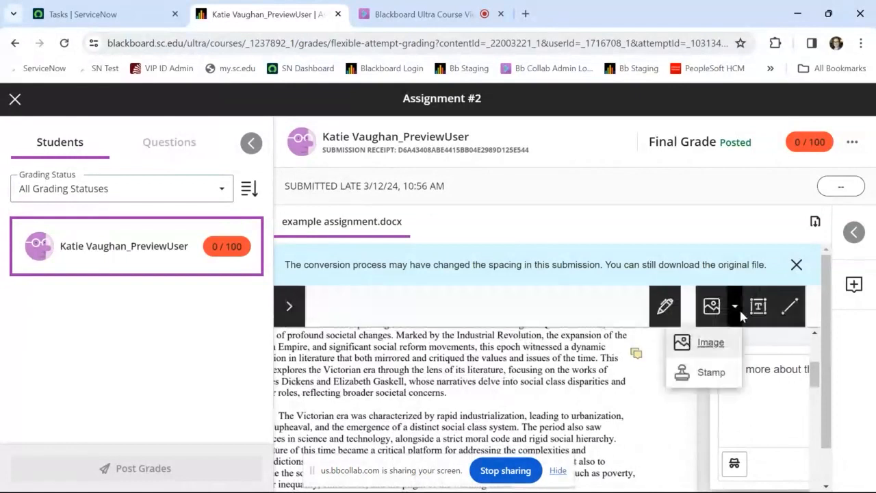
{"action": "left_click", "coordinate": [710, 375]}
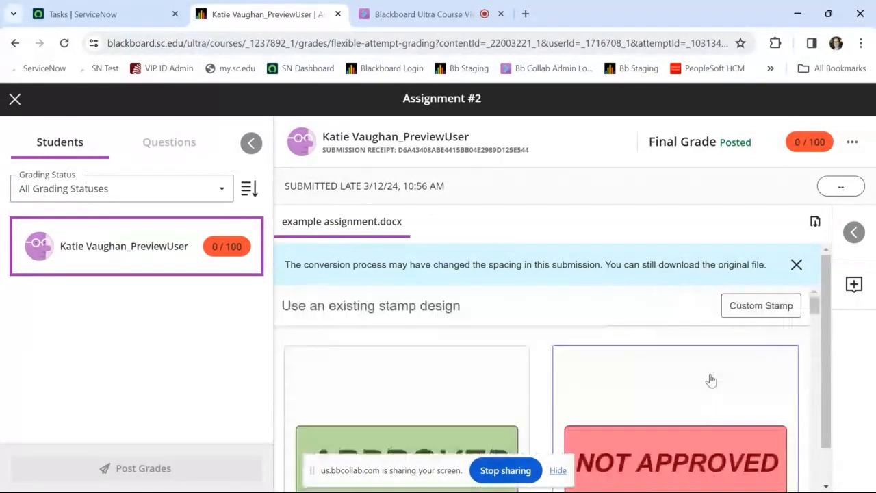
{"action": "scroll", "coordinate": [657, 381], "scroll_direction": "down", "scroll_amount": 2}
{"action": "scroll", "coordinate": [656, 381], "scroll_direction": "down", "scroll_amount": 2}
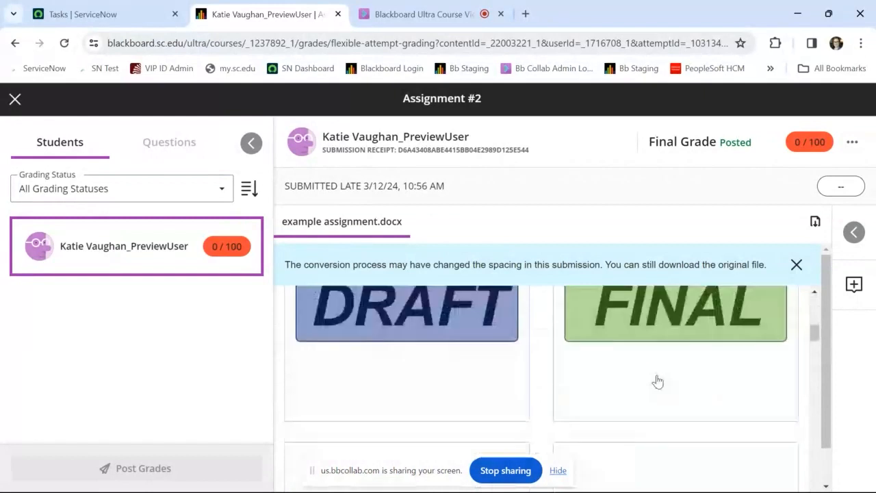
{"action": "scroll", "coordinate": [657, 381], "scroll_direction": "down", "scroll_amount": 4}
{"action": "scroll", "coordinate": [657, 381], "scroll_direction": "down", "scroll_amount": 2}
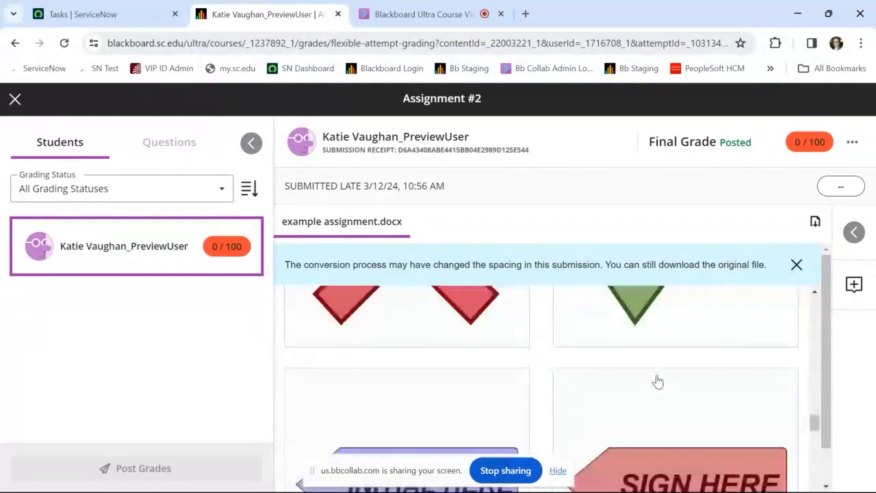
{"action": "scroll", "coordinate": [657, 382], "scroll_direction": "down", "scroll_amount": 2}
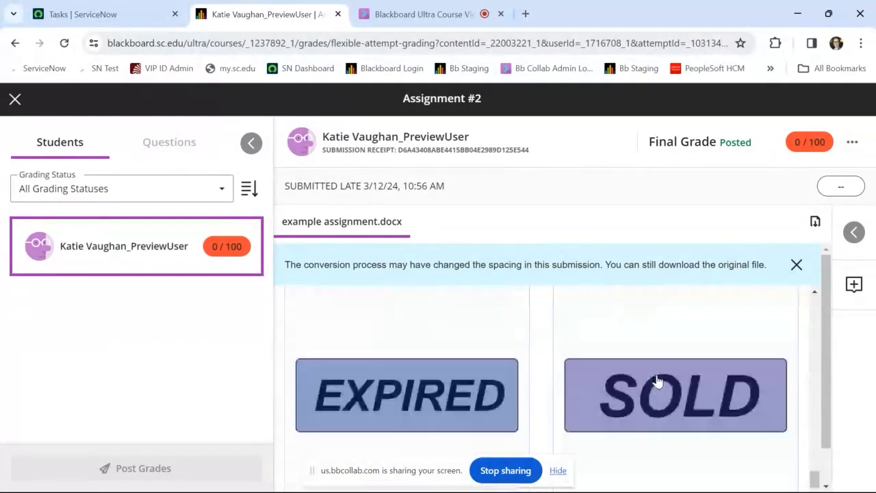
{"action": "scroll", "coordinate": [657, 381], "scroll_direction": "down", "scroll_amount": 2}
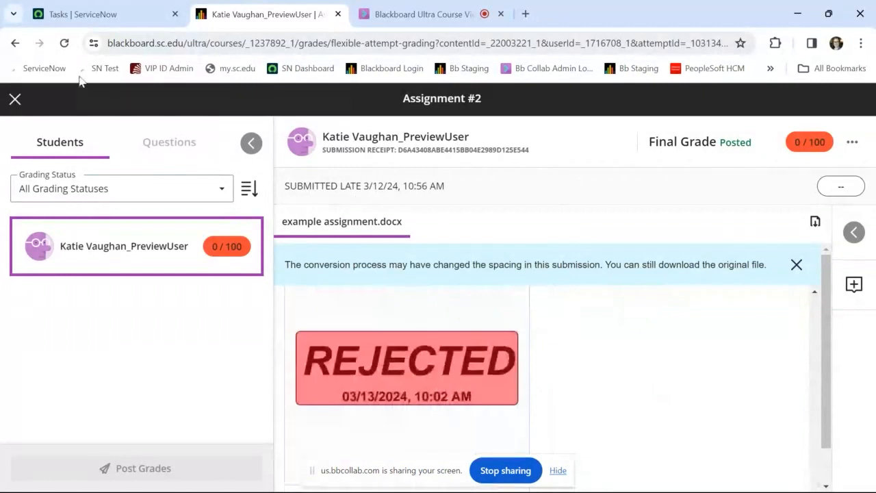
{"action": "scroll", "coordinate": [642, 310], "scroll_direction": "up", "scroll_amount": 3}
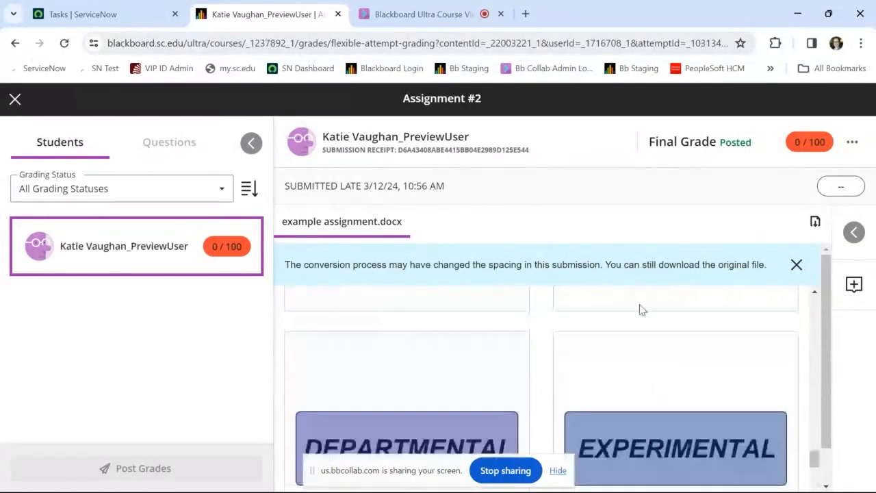
{"action": "scroll", "coordinate": [642, 309], "scroll_direction": "up", "scroll_amount": 3}
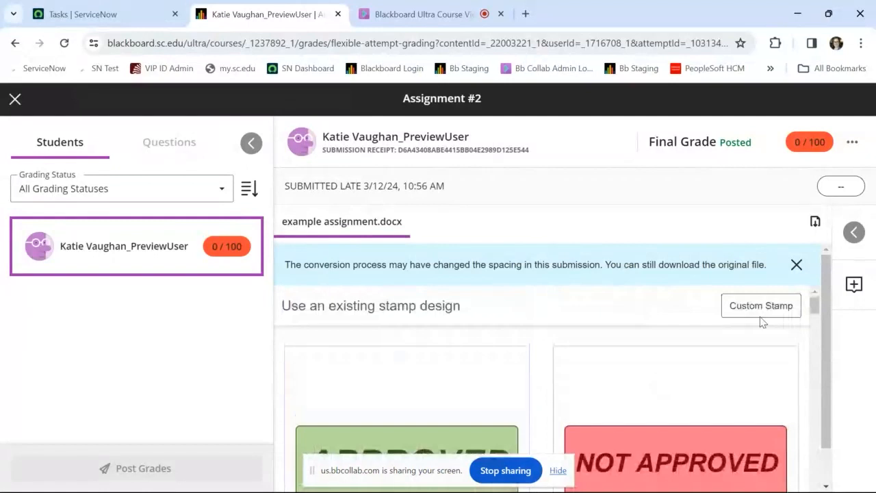
{"action": "left_click", "coordinate": [796, 265]}
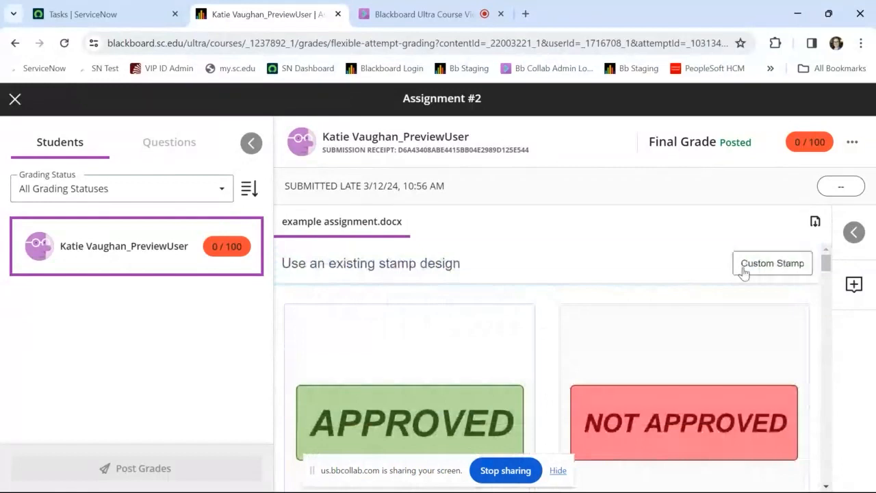
{"action": "left_click", "coordinate": [169, 256]}
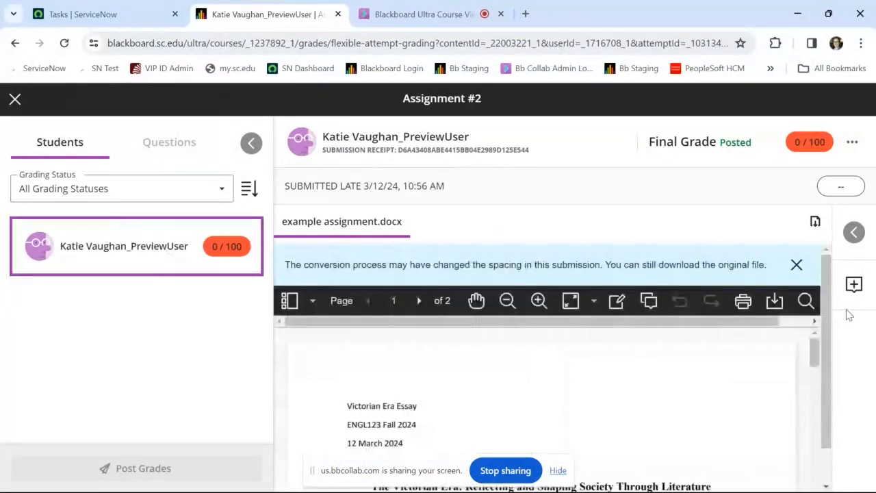
Step: Write the overall feedback "Great job! 5 points have been deducted for late work." for the submission
{"action": "left_click", "coordinate": [854, 233]}
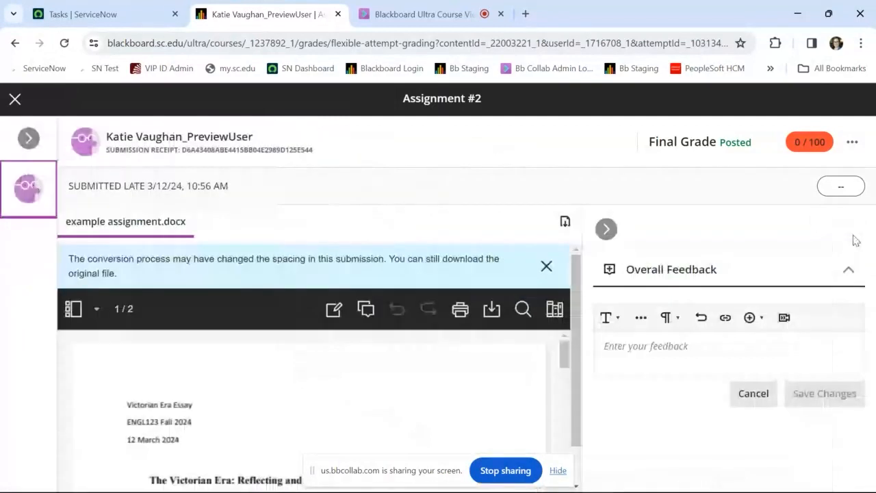
{"action": "left_click", "coordinate": [791, 358]}
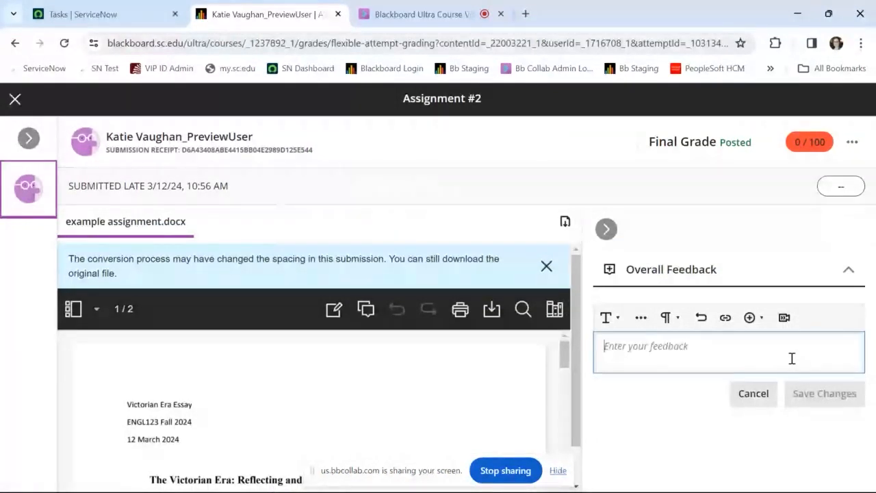
{"action": "type", "text": "Great job! 5 points have been deducted for late "}
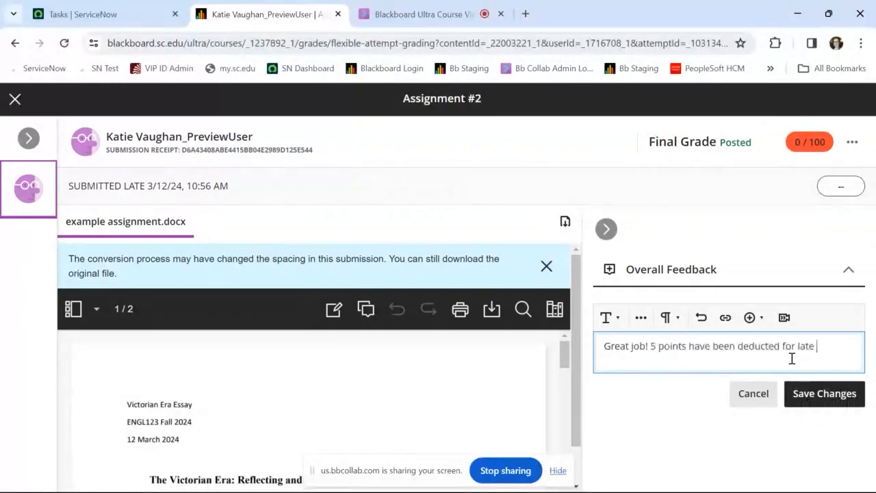
{"action": "type", "text": "work."}
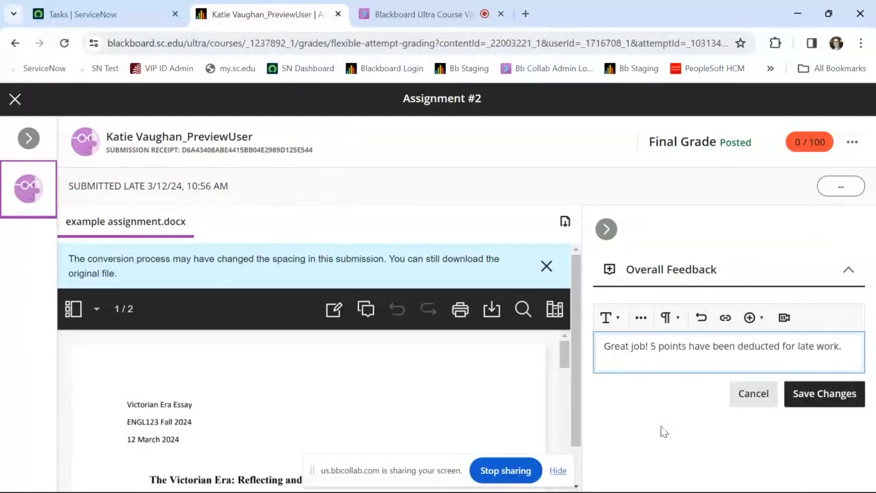
Step: Grade the submitted attempt 95 out of 100
{"action": "left_click", "coordinate": [840, 186]}
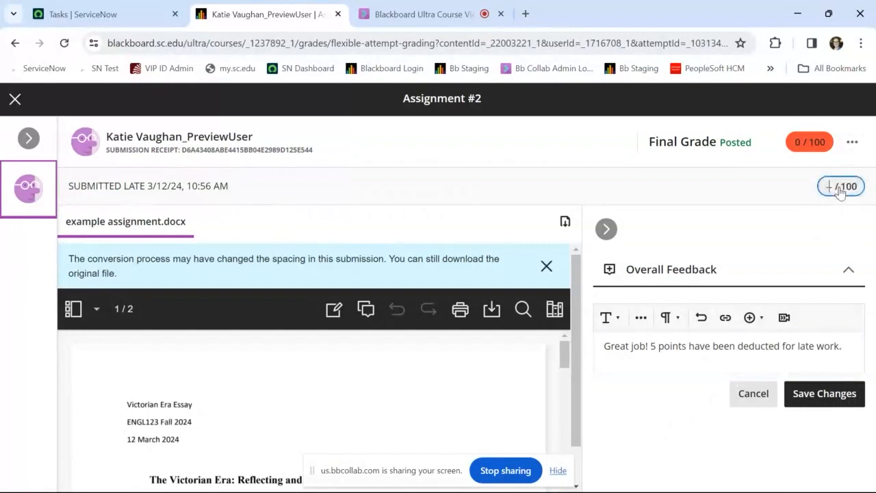
{"action": "type", "text": "9"}
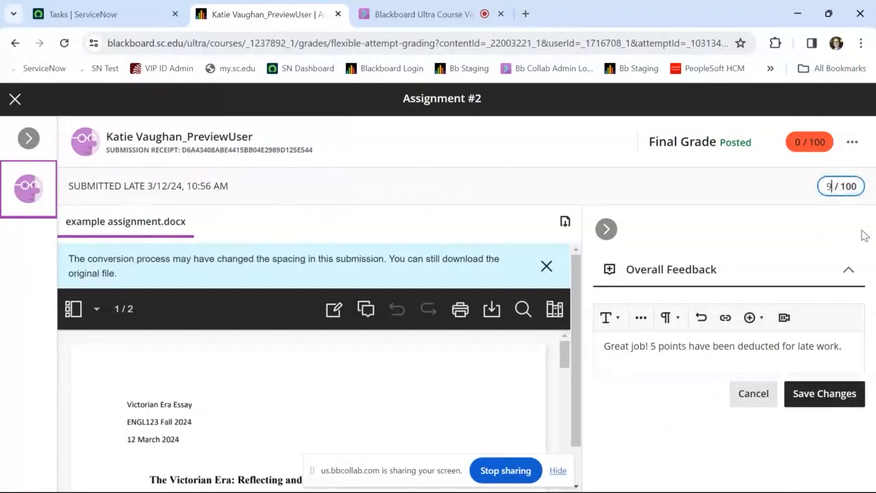
{"action": "type", "text": "5"}
{"action": "key", "text": "Return"}
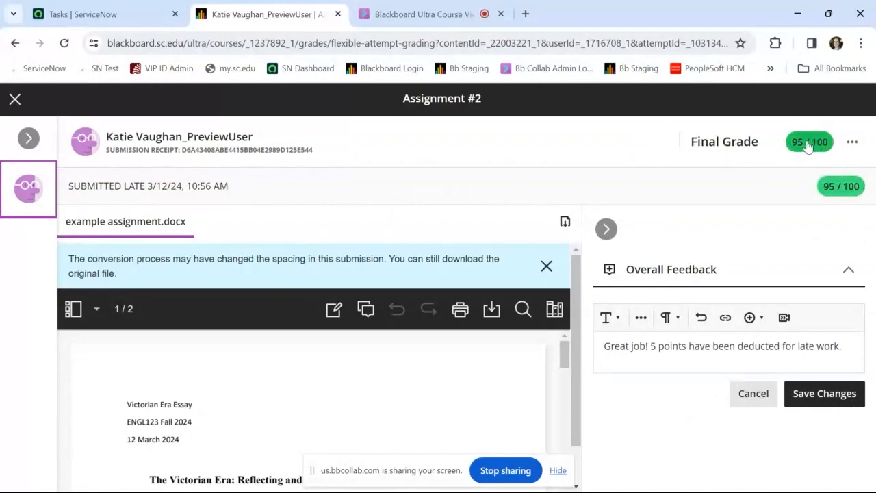
Step: View the feedback recording window, close it without recording, and save the overall feedback
{"action": "left_click", "coordinate": [784, 318]}
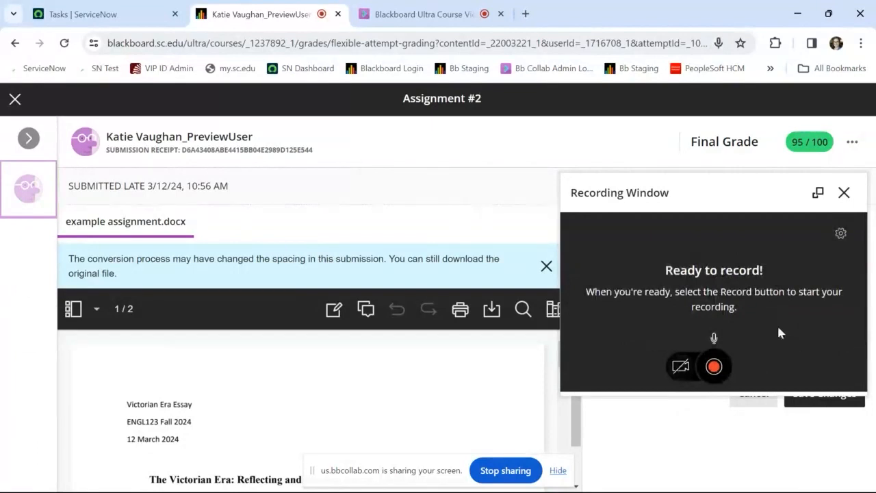
{"action": "left_click", "coordinate": [844, 193]}
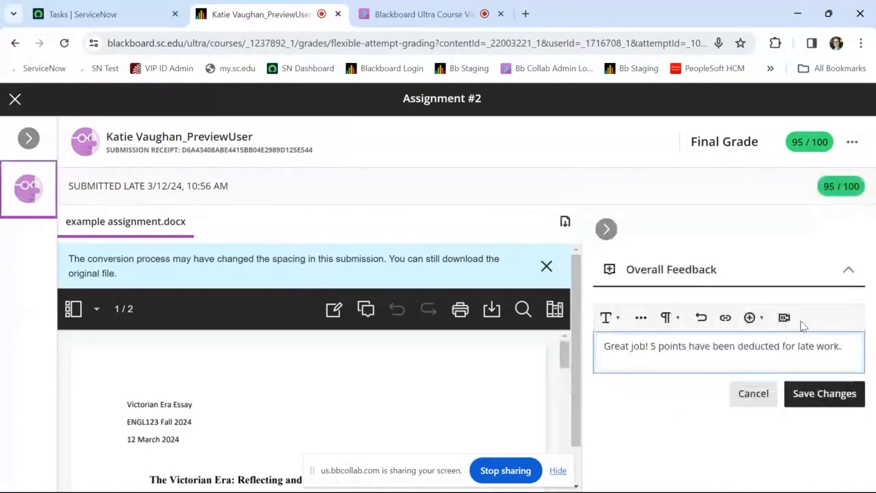
{"action": "left_click", "coordinate": [831, 395]}
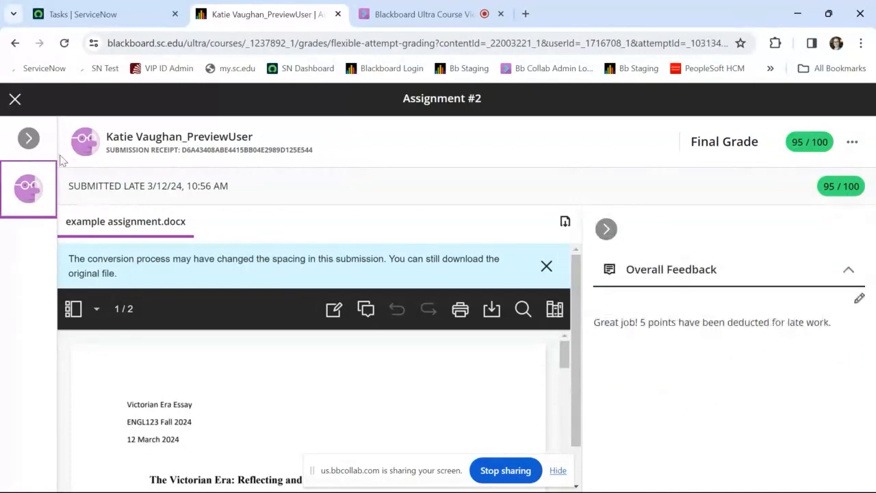
Step: Post all grades for Assignment #2 from the expanded student list and return to the Gradebook
{"action": "left_click", "coordinate": [29, 137]}
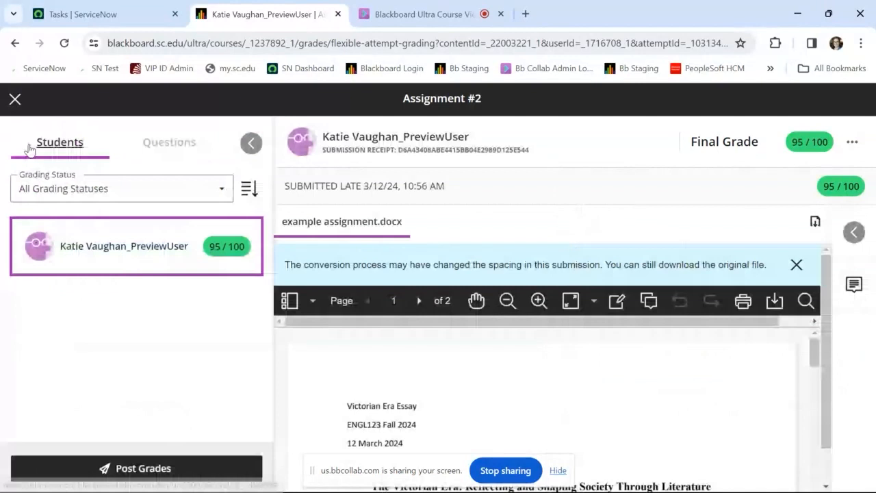
{"action": "left_click", "coordinate": [195, 473]}
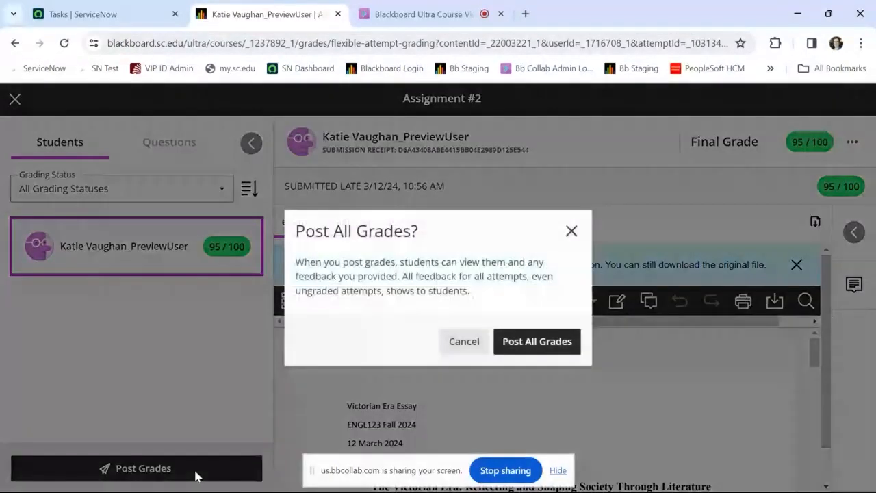
{"action": "left_click", "coordinate": [515, 335]}
{"action": "left_click", "coordinate": [15, 99]}
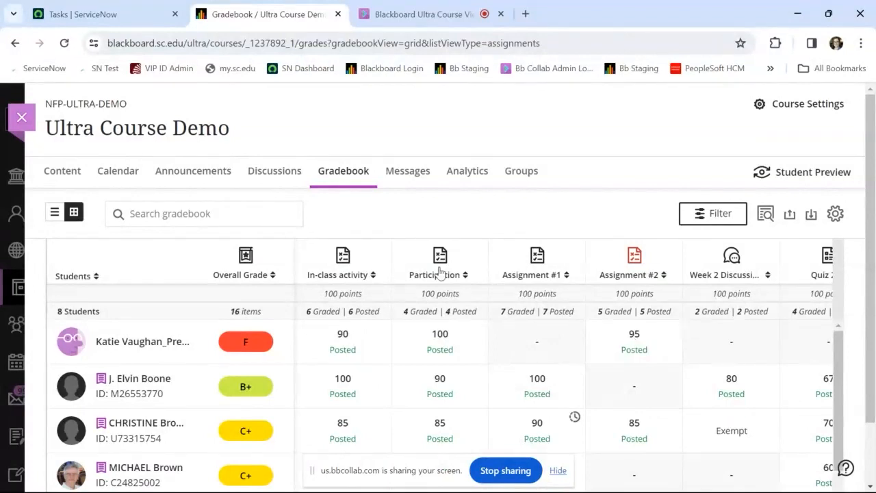
Step: Switch the Gradebook to list view and show its list of students
{"action": "left_click", "coordinate": [53, 216]}
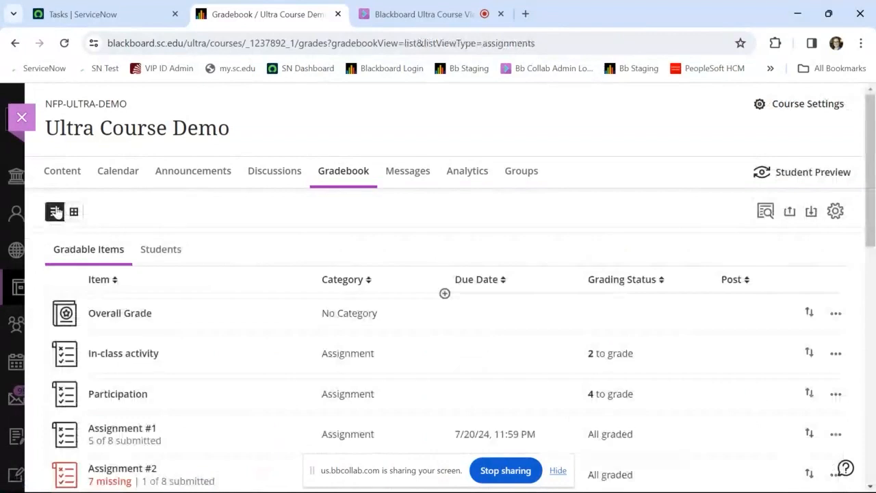
{"action": "left_click", "coordinate": [184, 249]}
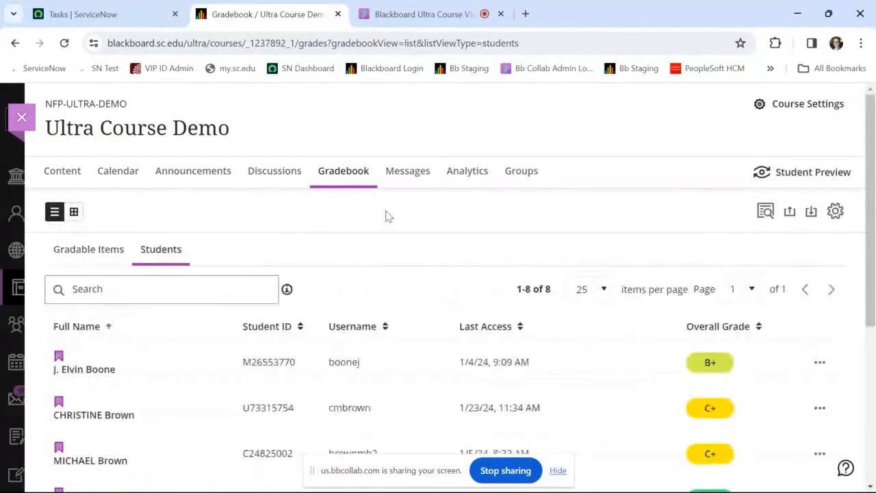
Step: View the options for the first student in the Gradebook list, and open the course roster from the course content page
{"action": "left_click", "coordinate": [819, 363]}
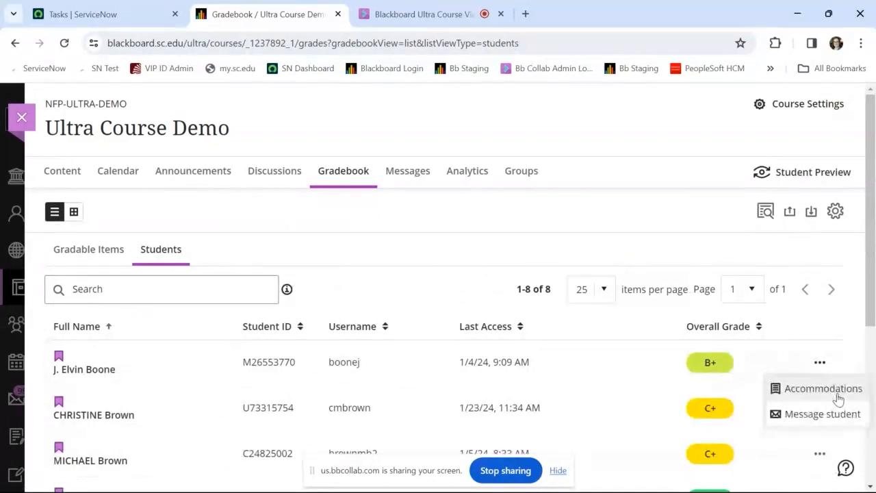
{"action": "left_click", "coordinate": [63, 171]}
{"action": "scroll", "coordinate": [108, 321], "scroll_direction": "down", "scroll_amount": 1}
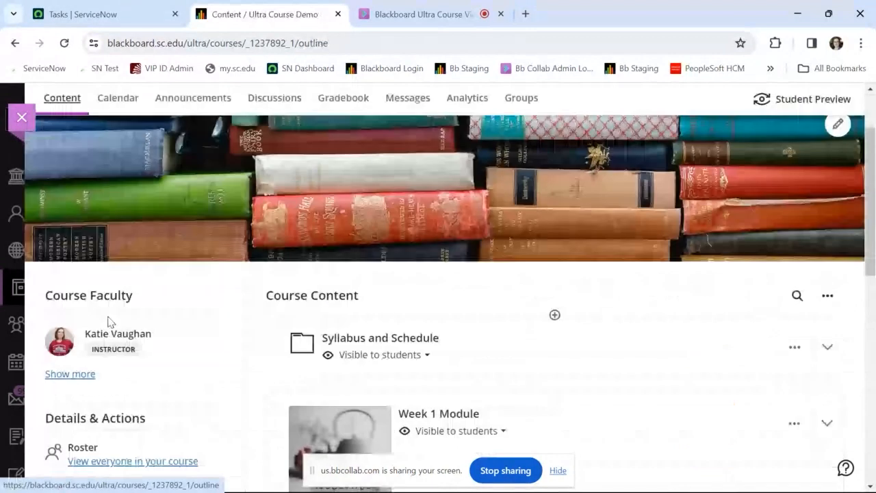
{"action": "scroll", "coordinate": [108, 322], "scroll_direction": "down", "scroll_amount": 2}
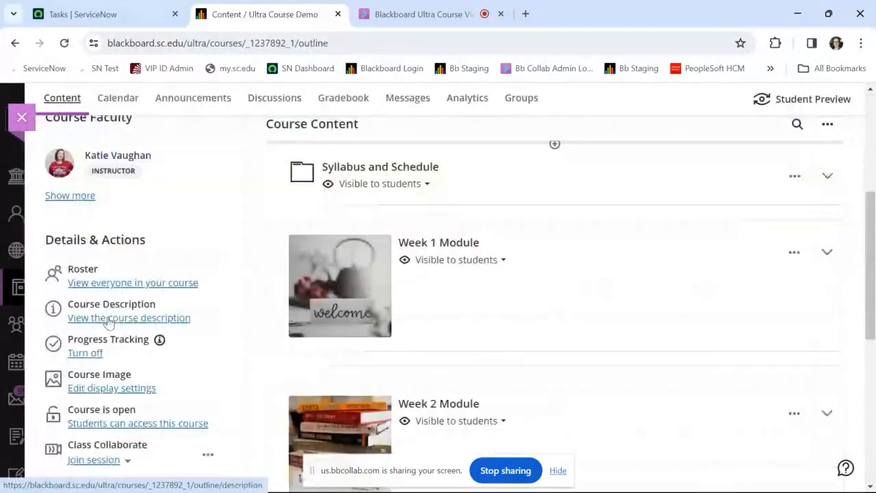
{"action": "left_click", "coordinate": [137, 282]}
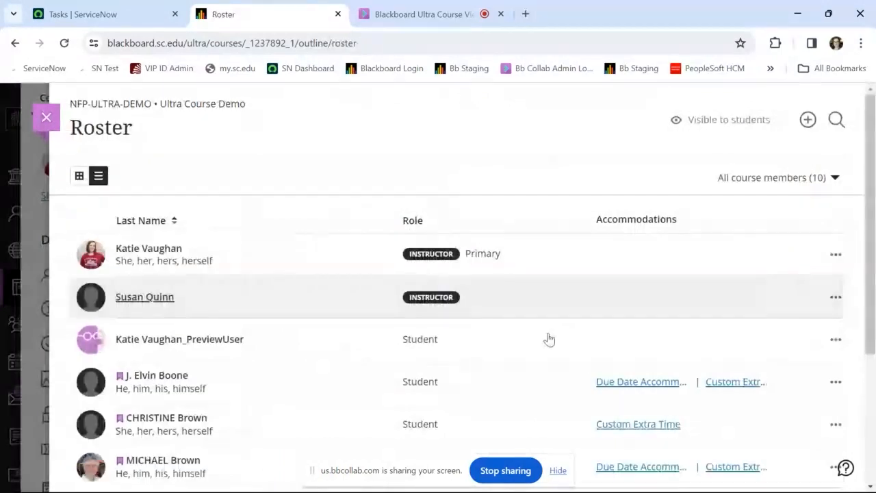
{"action": "scroll", "coordinate": [549, 338], "scroll_direction": "down", "scroll_amount": 2}
{"action": "scroll", "coordinate": [867, 366], "scroll_direction": "down", "scroll_amount": 1}
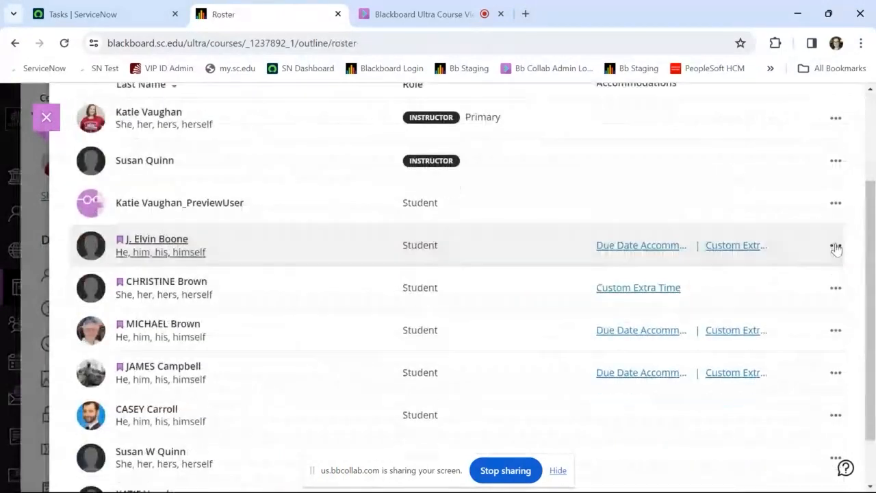
Step: Examine the due date and time limit accommodation settings of the roster student with only custom extra time, and close them without changes
{"action": "left_click", "coordinate": [835, 287]}
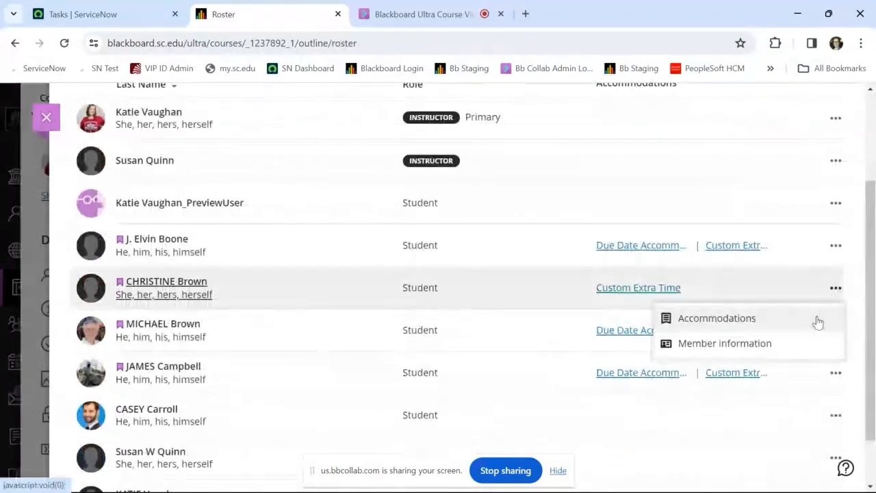
{"action": "left_click", "coordinate": [817, 319]}
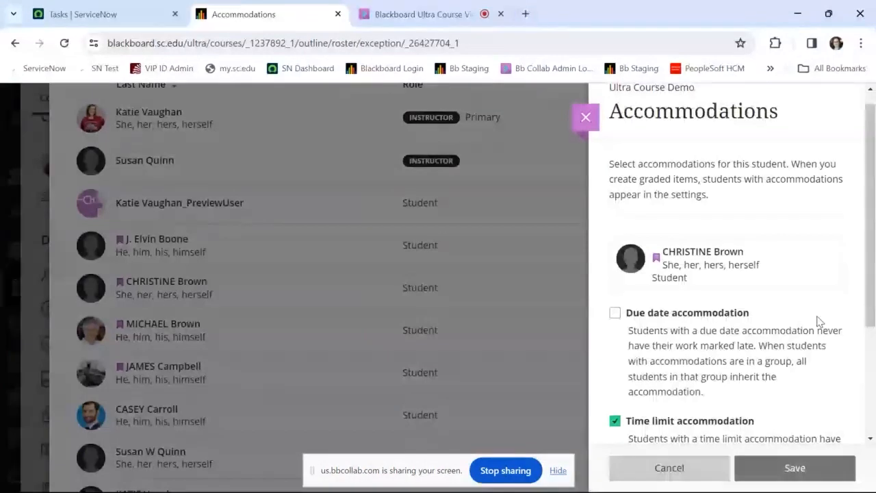
{"action": "scroll", "coordinate": [818, 321], "scroll_direction": "down", "scroll_amount": 3}
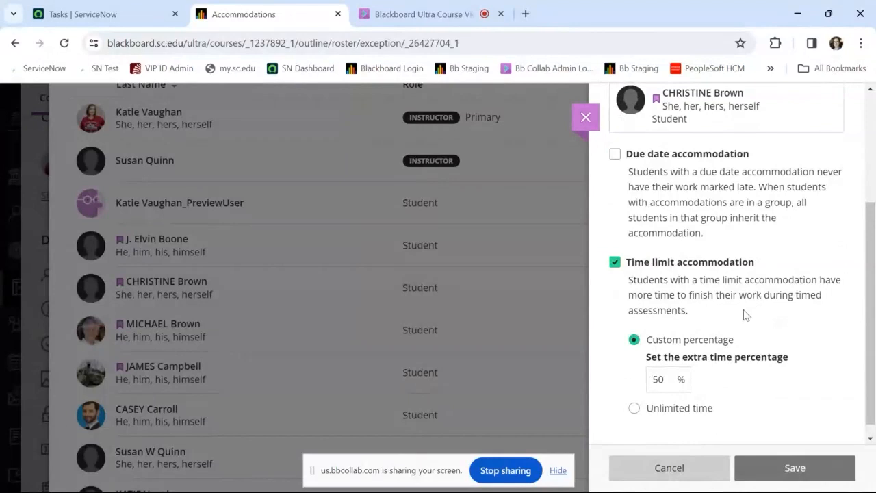
{"action": "scroll", "coordinate": [685, 375], "scroll_direction": "down", "scroll_amount": 1}
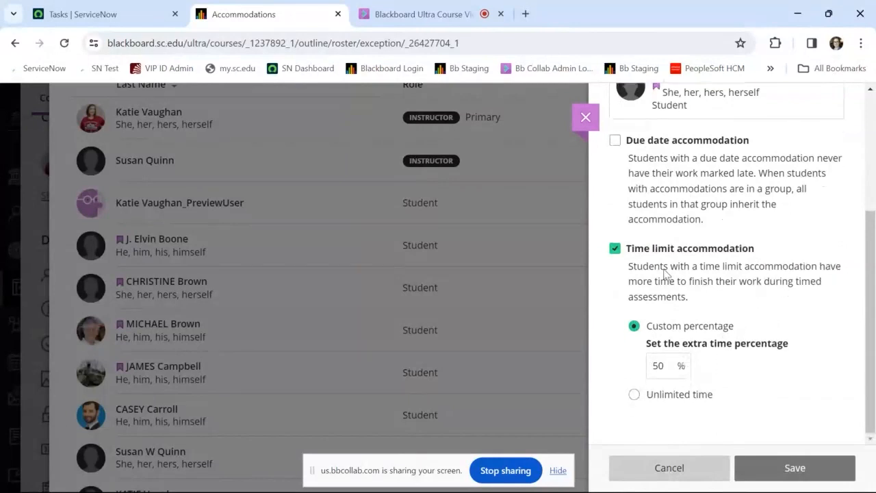
{"action": "double_click", "coordinate": [682, 363]}
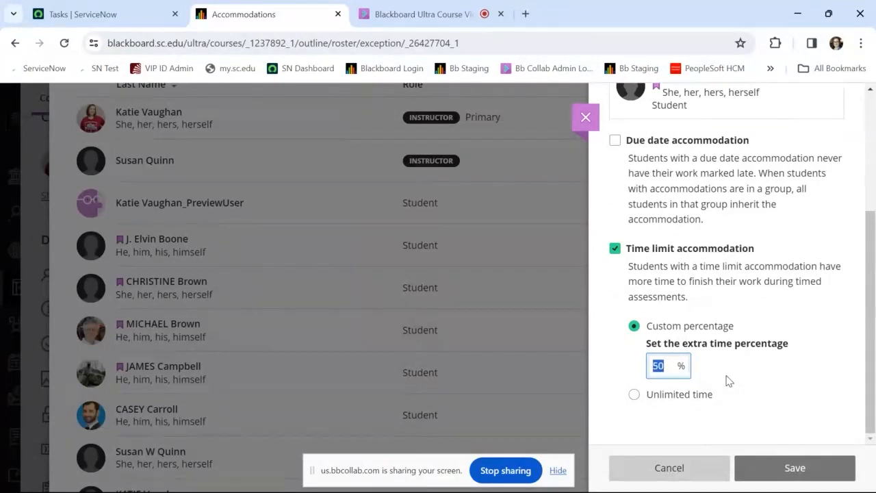
{"action": "left_click", "coordinate": [694, 355]}
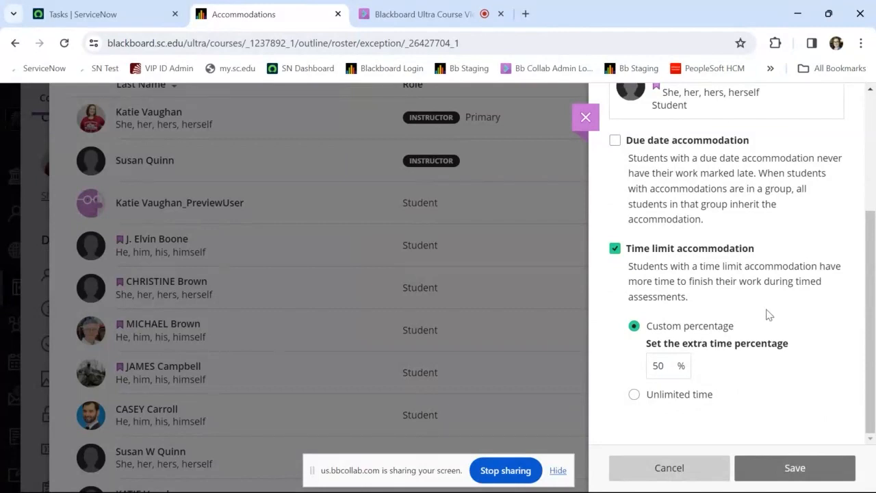
{"action": "left_click", "coordinate": [586, 117]}
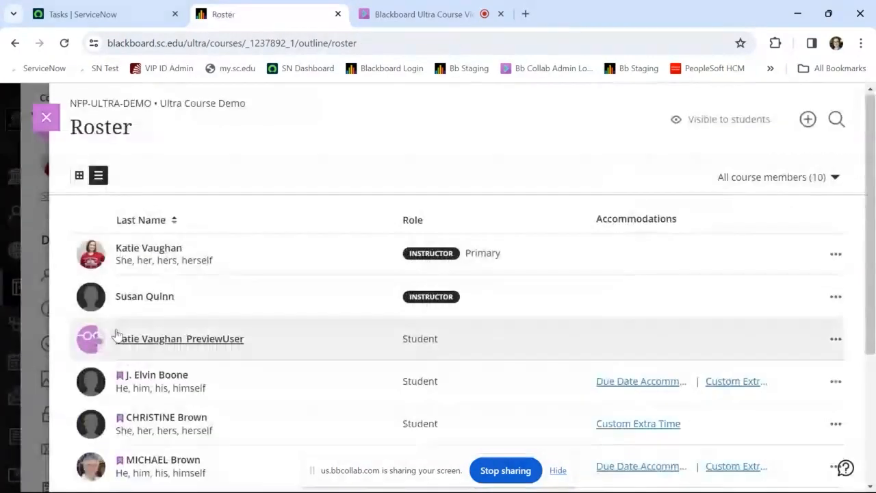
Step: Look over the roster's members and accommodation markers, and close the roster to return to the course content
{"action": "scroll", "coordinate": [116, 335], "scroll_direction": "down", "scroll_amount": 2}
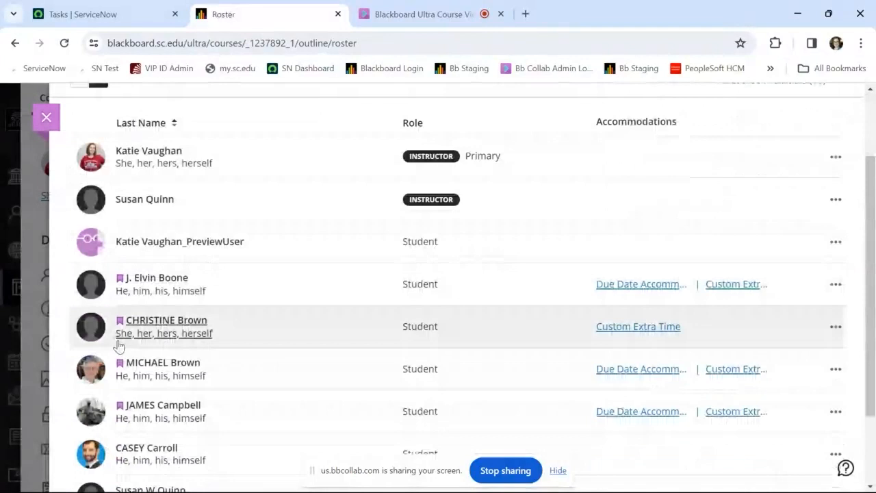
{"action": "scroll", "coordinate": [116, 359], "scroll_direction": "up", "scroll_amount": 1}
{"action": "scroll", "coordinate": [113, 373], "scroll_direction": "up", "scroll_amount": 1}
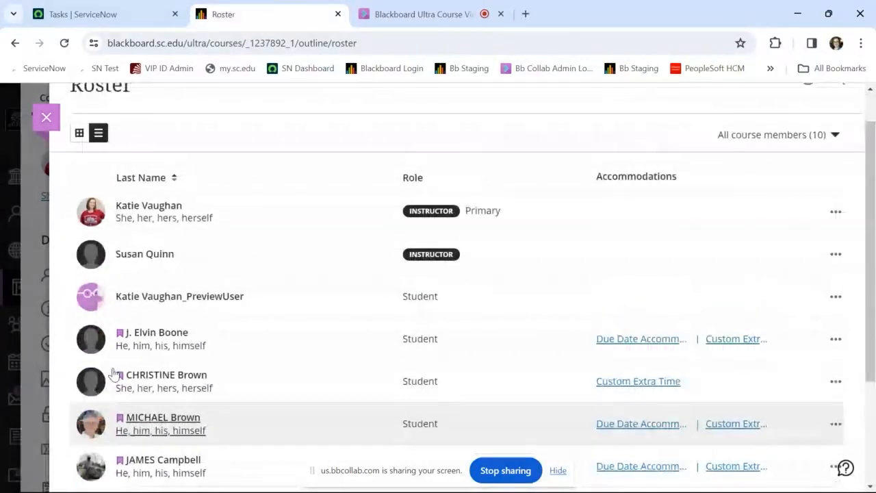
{"action": "scroll", "coordinate": [114, 373], "scroll_direction": "down", "scroll_amount": 1}
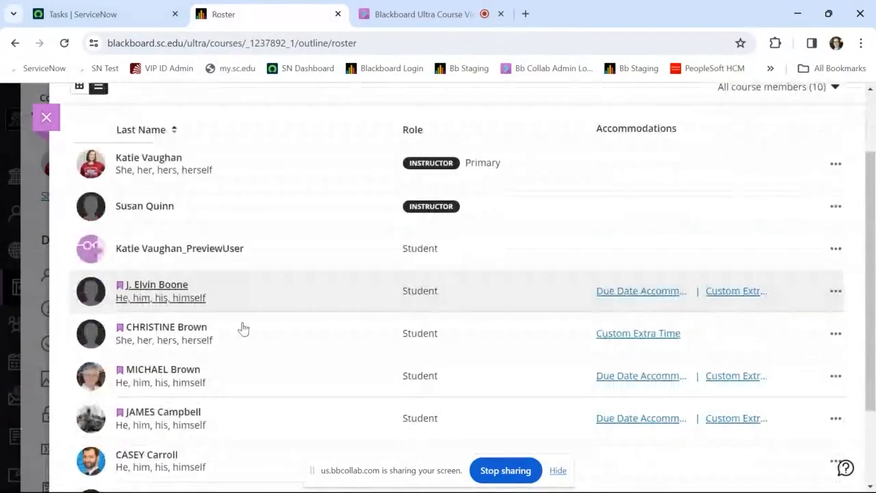
{"action": "scroll", "coordinate": [242, 329], "scroll_direction": "up", "scroll_amount": 1}
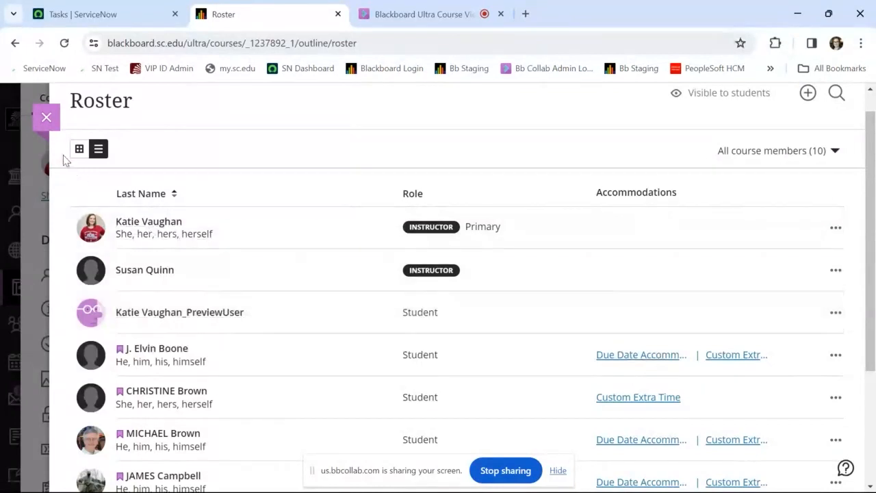
{"action": "left_click", "coordinate": [47, 119]}
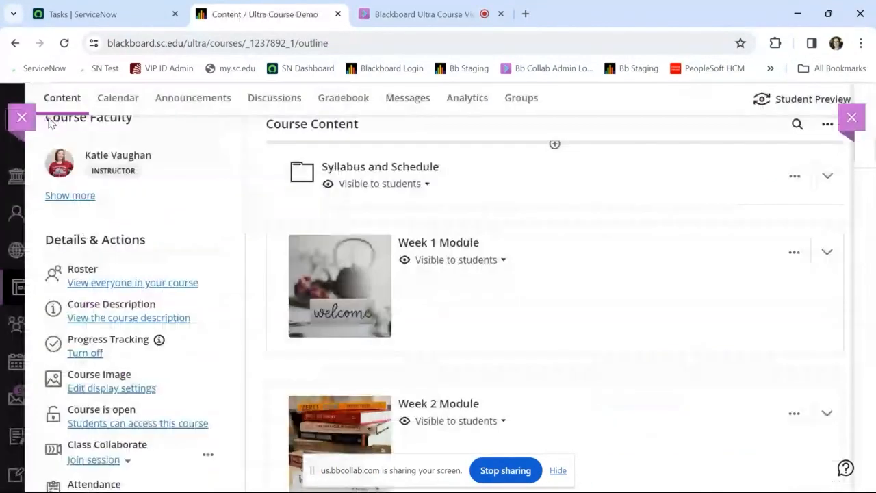
Step: Open Assignment #1 from the Gradebook's gradable items and show its content and settings
{"action": "left_click", "coordinate": [351, 114]}
{"action": "scroll", "coordinate": [269, 330], "scroll_direction": "down", "scroll_amount": 2}
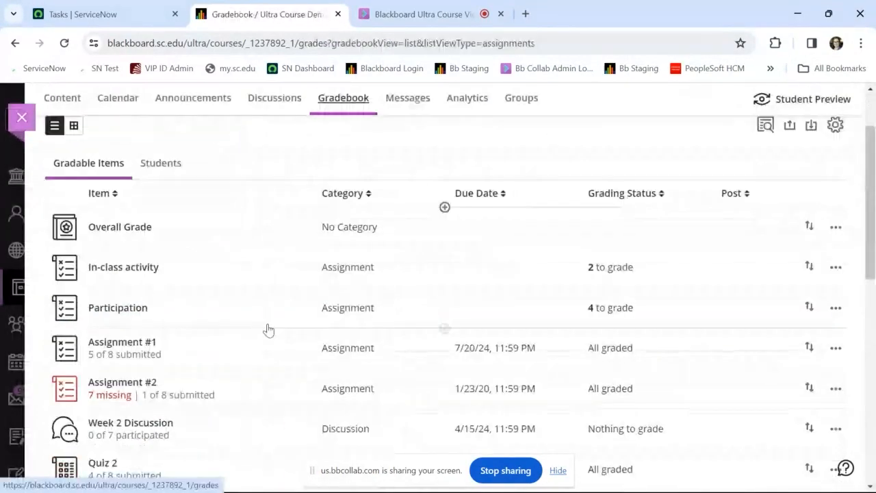
{"action": "scroll", "coordinate": [267, 329], "scroll_direction": "down", "scroll_amount": 2}
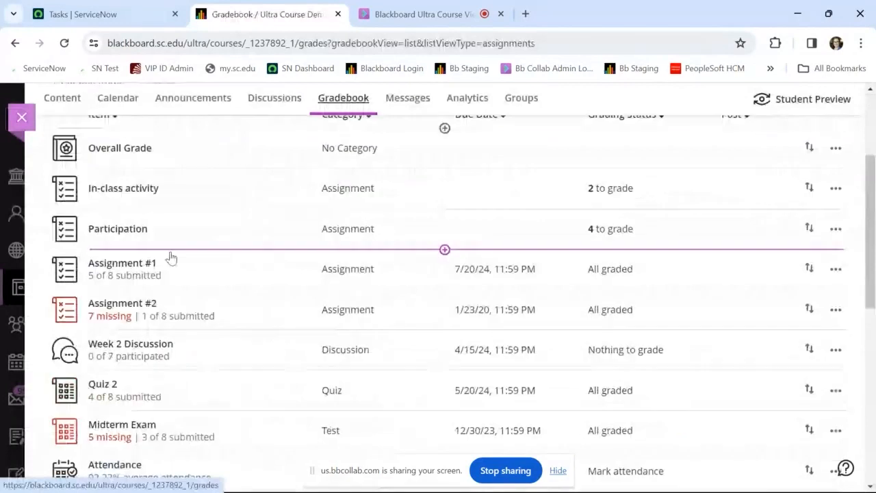
{"action": "left_click", "coordinate": [136, 272]}
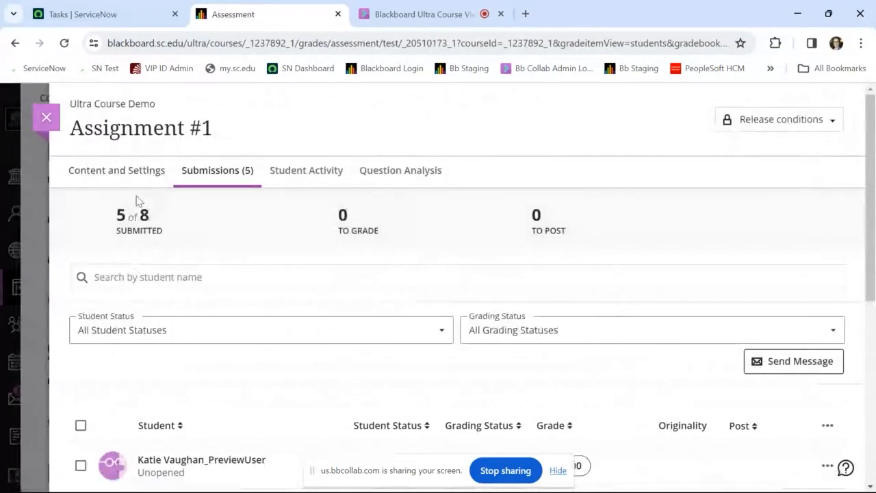
{"action": "left_click", "coordinate": [50, 120]}
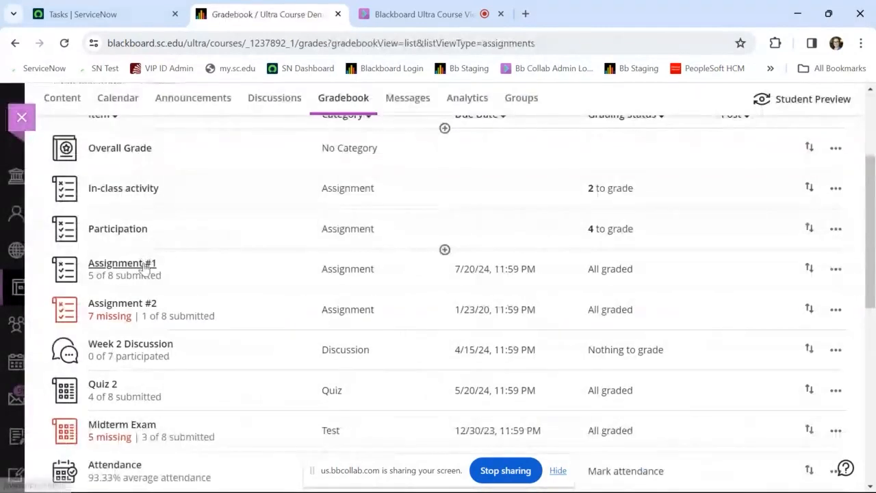
{"action": "left_click", "coordinate": [122, 263]}
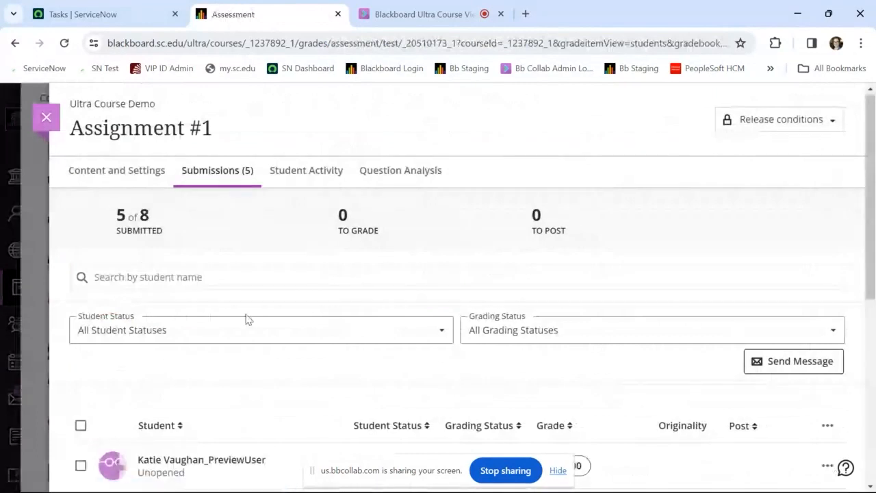
{"action": "scroll", "coordinate": [248, 320], "scroll_direction": "down", "scroll_amount": 1}
{"action": "scroll", "coordinate": [247, 319], "scroll_direction": "up", "scroll_amount": 1}
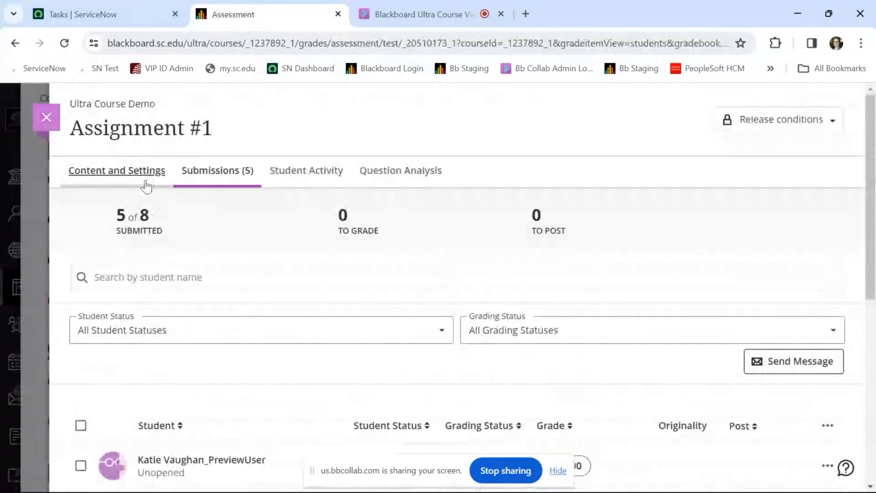
{"action": "left_click", "coordinate": [142, 181]}
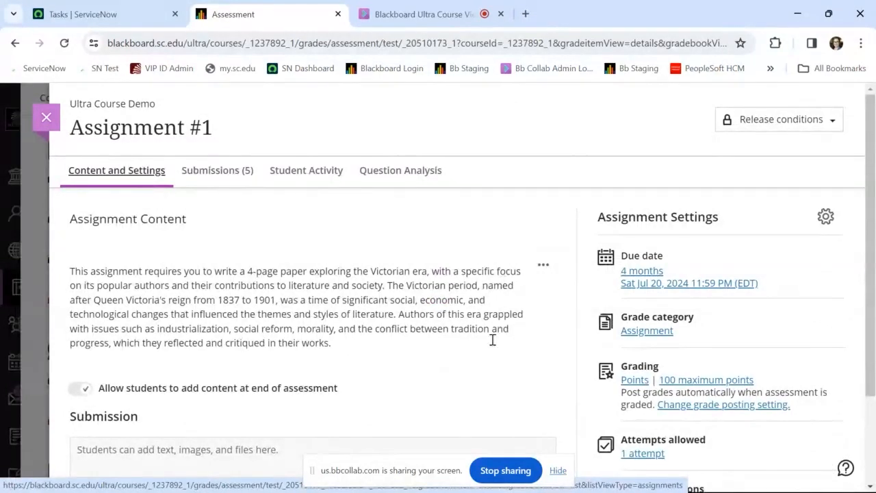
Step: Set Assignment #1 to be graded using Letter, save the settings and return to the Gradebook
{"action": "left_click", "coordinate": [826, 219]}
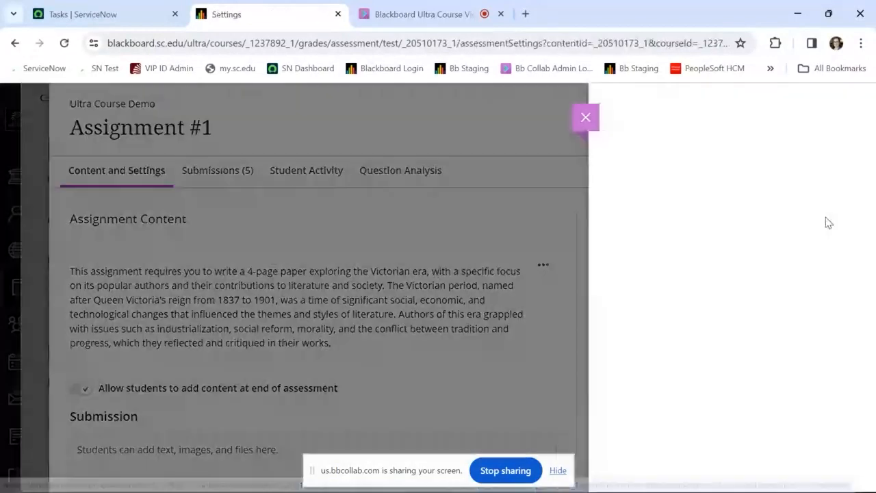
{"action": "scroll", "coordinate": [828, 276], "scroll_direction": "down", "scroll_amount": 4}
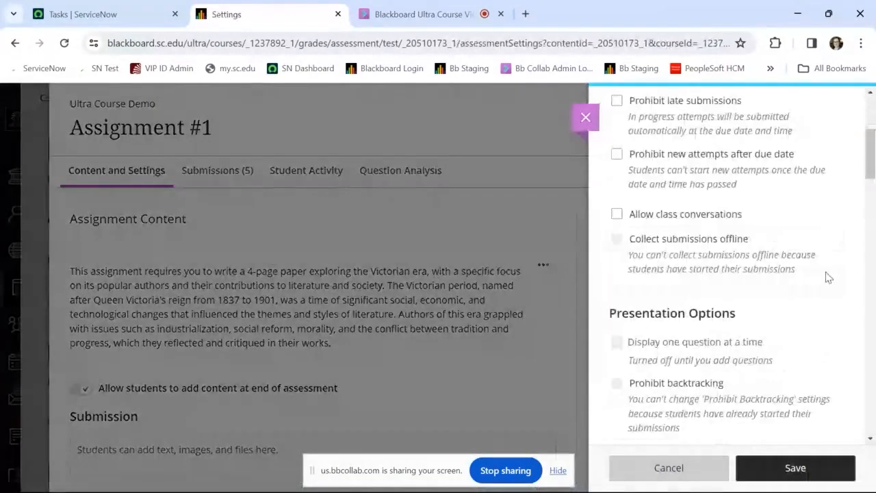
{"action": "scroll", "coordinate": [828, 276], "scroll_direction": "down", "scroll_amount": 5}
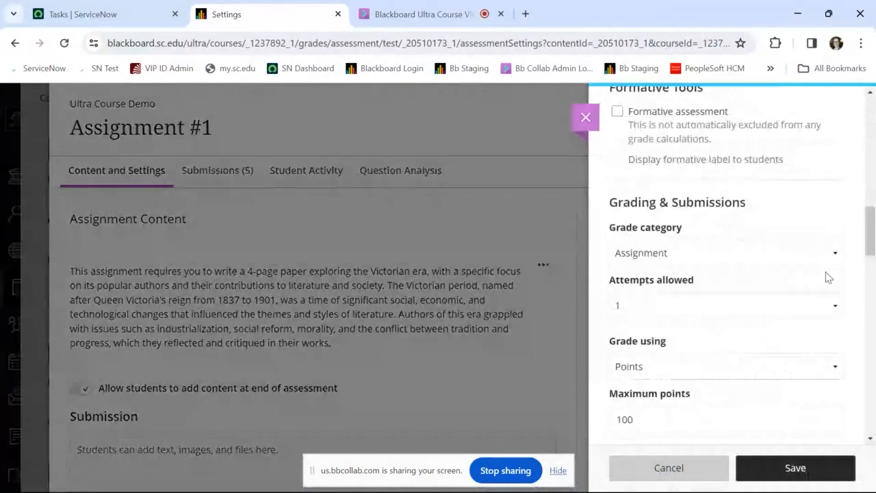
{"action": "scroll", "coordinate": [826, 276], "scroll_direction": "down", "scroll_amount": 2}
{"action": "left_click", "coordinate": [830, 272]}
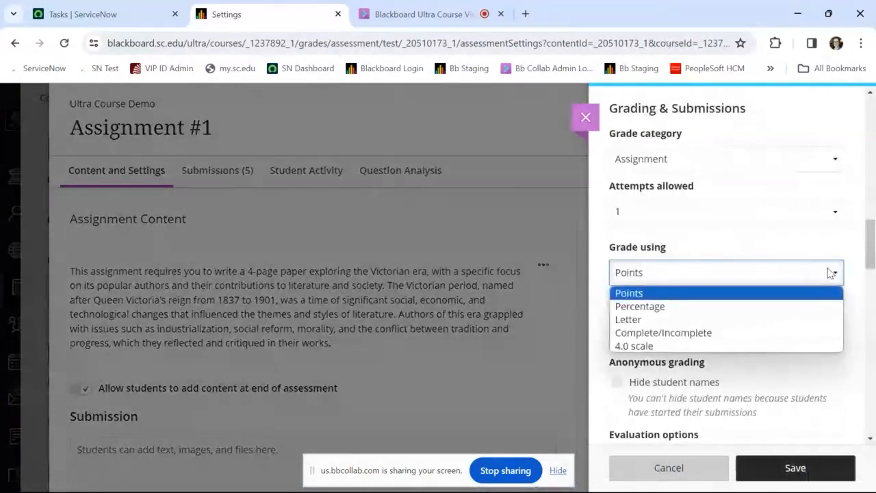
{"action": "left_click", "coordinate": [821, 329]}
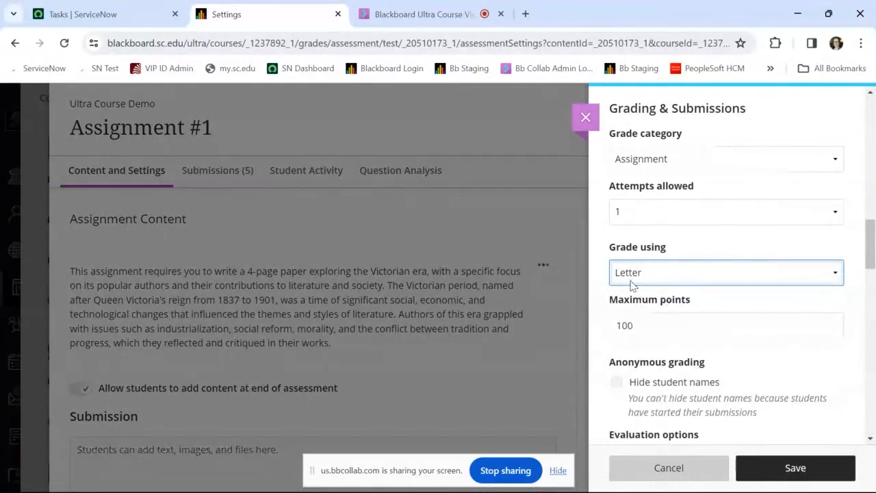
{"action": "left_click", "coordinate": [801, 470]}
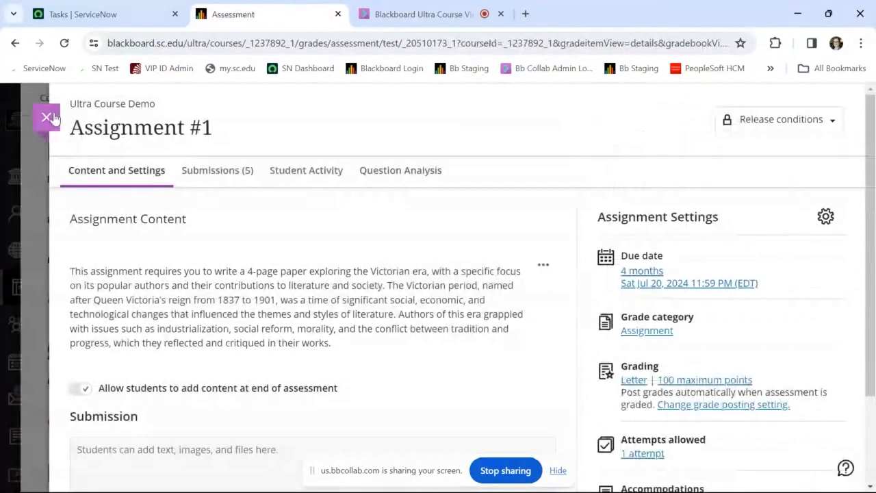
{"action": "left_click", "coordinate": [43, 117]}
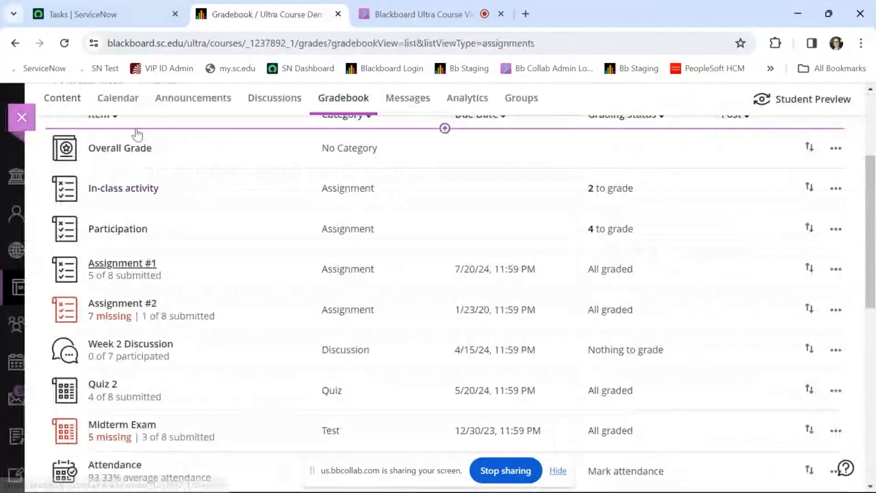
Step: Switch the Gradebook to grid view and open the preview student's Assignment #2 submission
{"action": "scroll", "coordinate": [136, 133], "scroll_direction": "up", "scroll_amount": 3}
{"action": "left_click", "coordinate": [74, 212]}
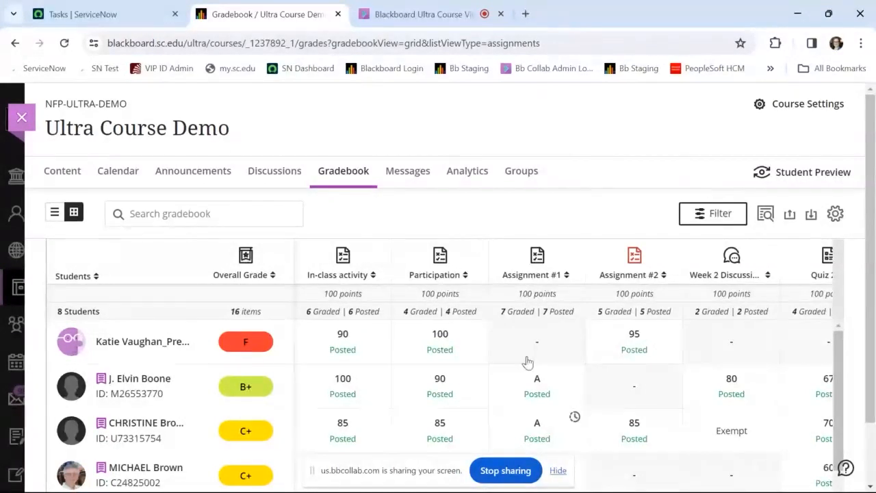
{"action": "left_click", "coordinate": [540, 379]}
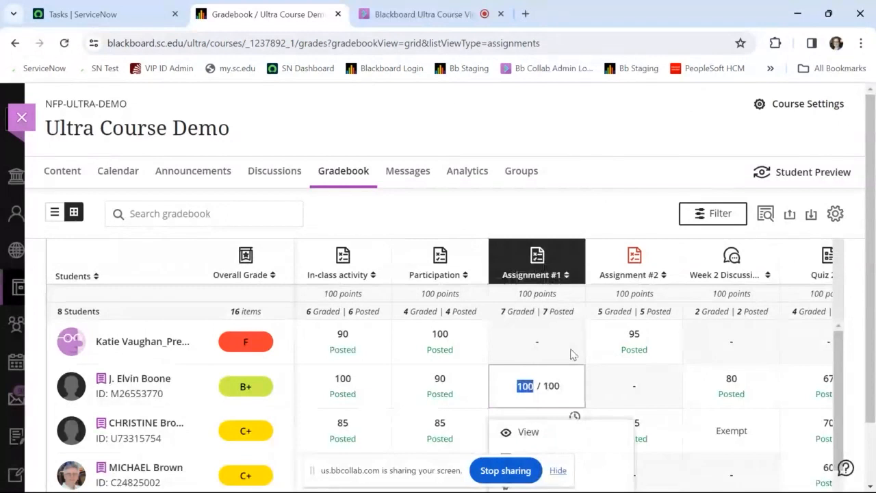
{"action": "left_click", "coordinate": [630, 343]}
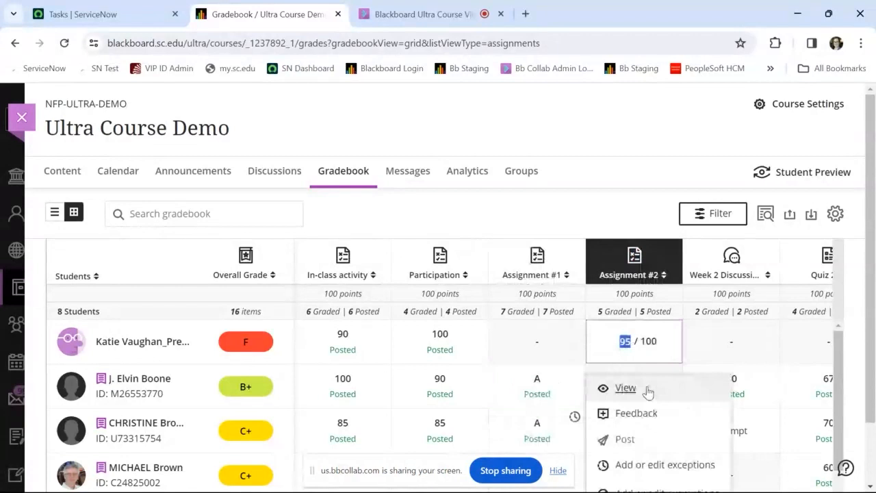
{"action": "left_click", "coordinate": [647, 390]}
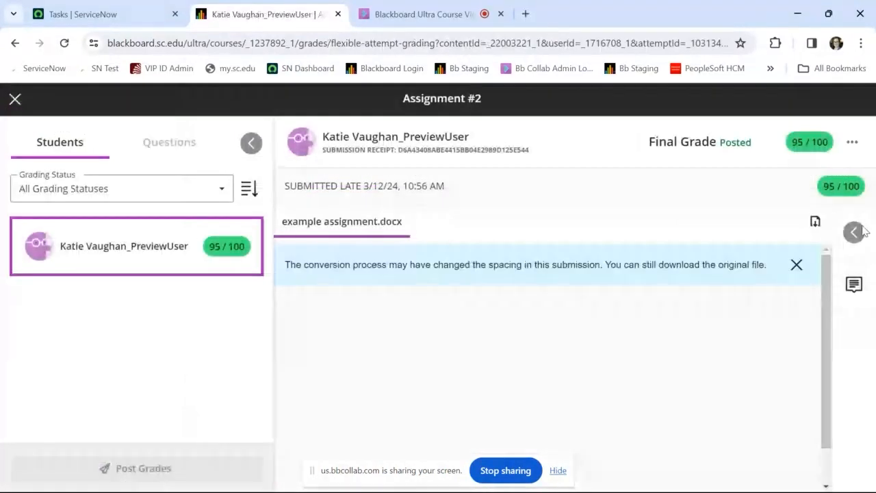
Step: Record a webcam video into the Overall Feedback of the preview student's Assignment #2 submission and save the changes
{"action": "left_click", "coordinate": [859, 232]}
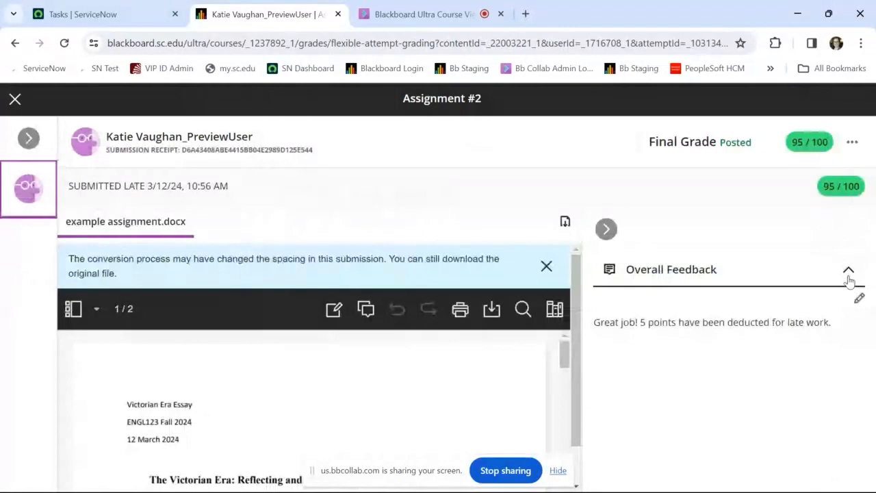
{"action": "left_click", "coordinate": [858, 298]}
{"action": "left_click", "coordinate": [782, 315]}
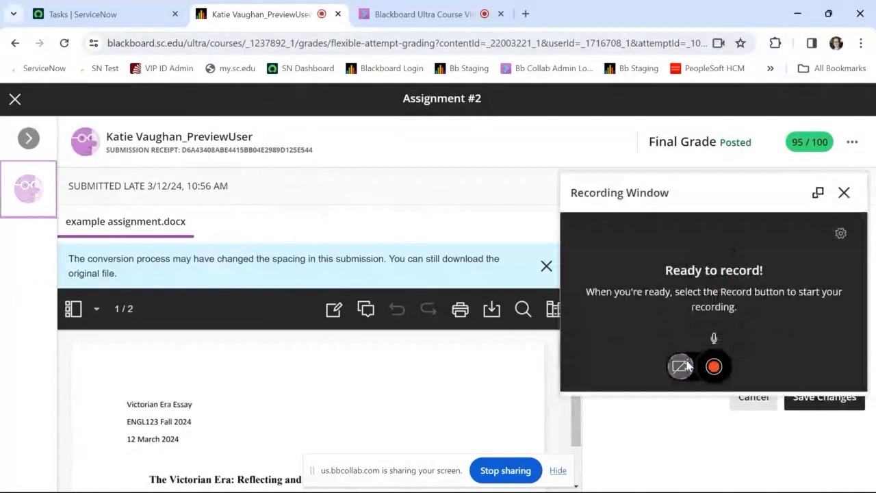
{"action": "left_click", "coordinate": [682, 366]}
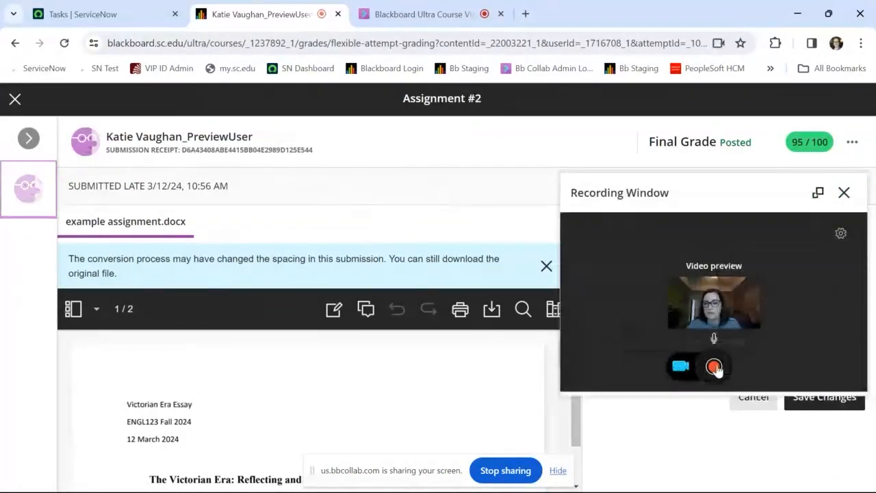
{"action": "left_click", "coordinate": [715, 367]}
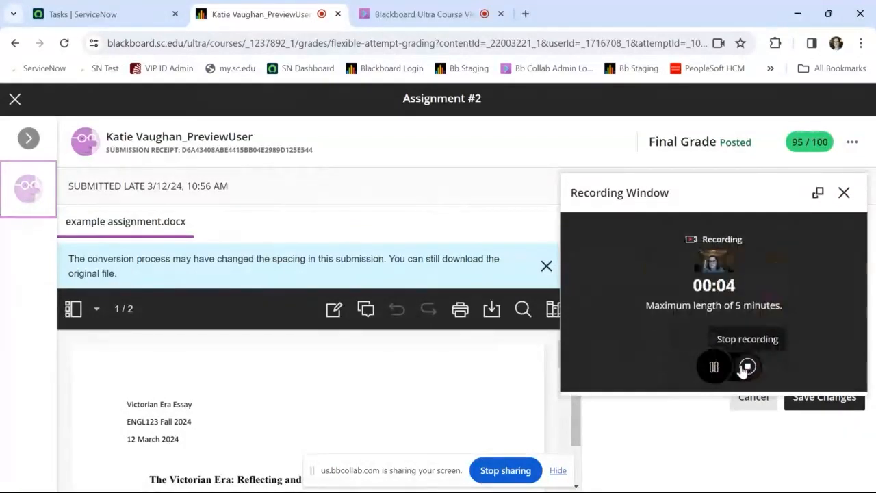
{"action": "left_click", "coordinate": [747, 368]}
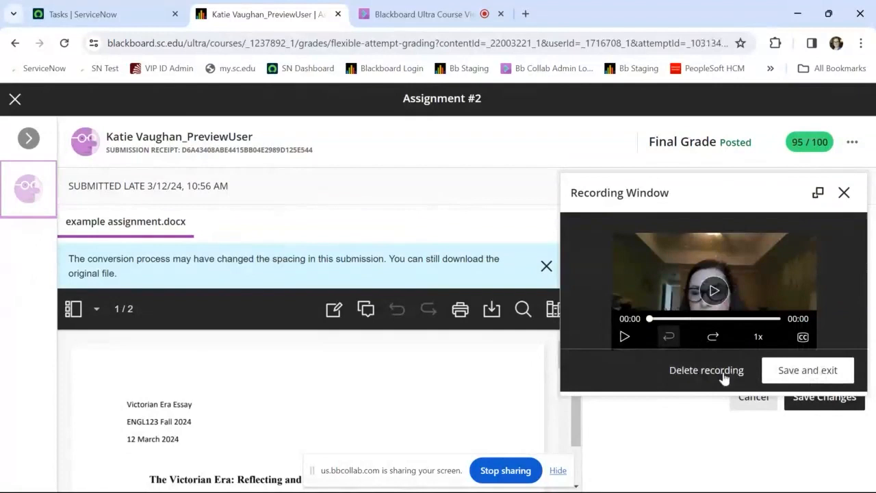
{"action": "left_click", "coordinate": [822, 376]}
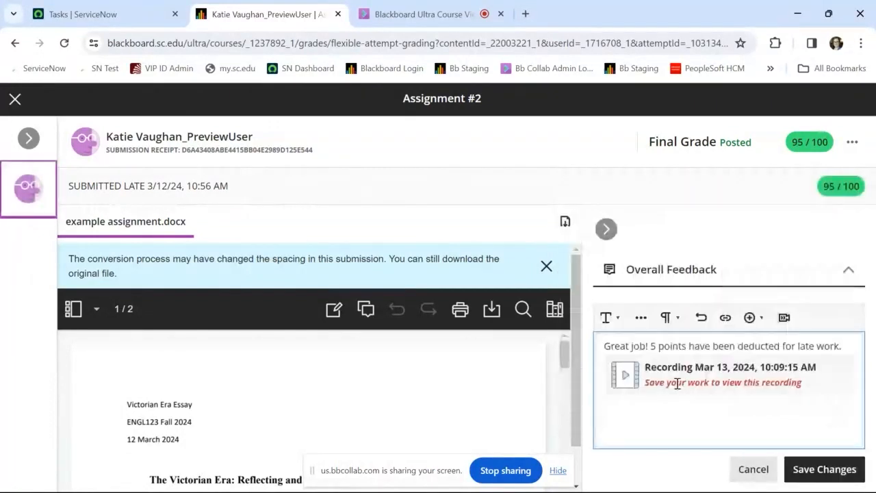
{"action": "left_click", "coordinate": [838, 472]}
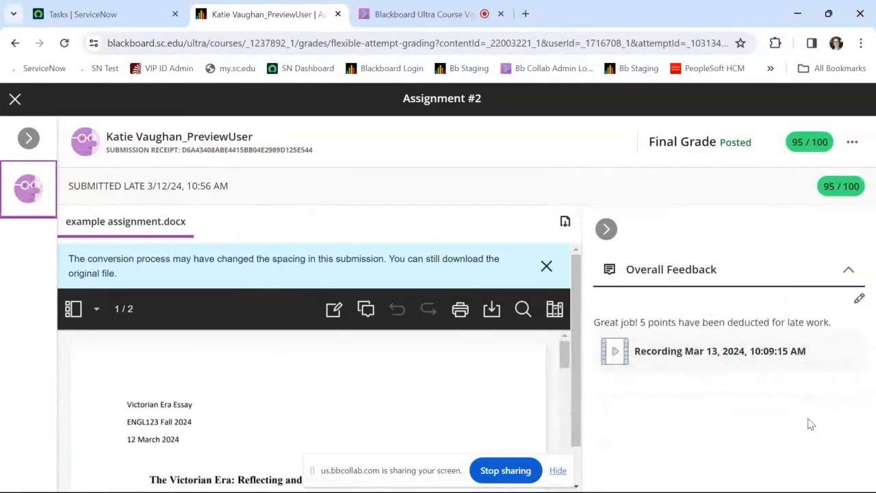
Step: Close the submission, start the Student Preview and open the student's Gradebook
{"action": "left_click", "coordinate": [14, 100]}
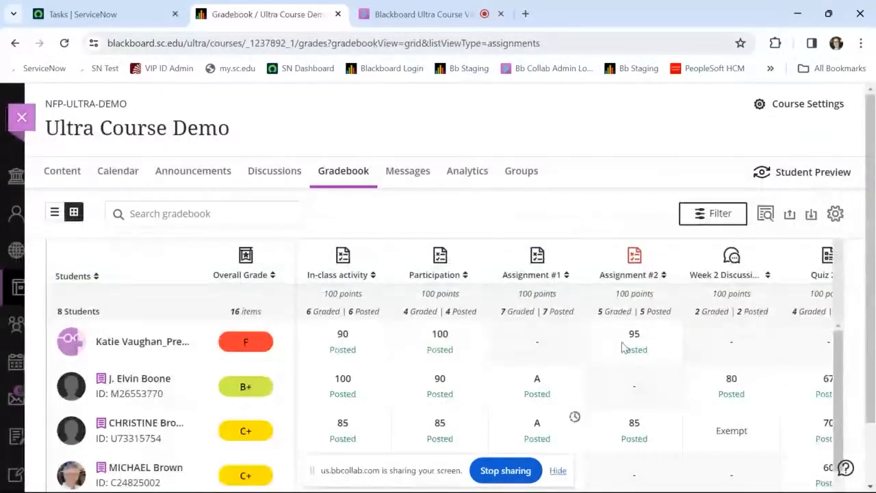
{"action": "left_click", "coordinate": [812, 169]}
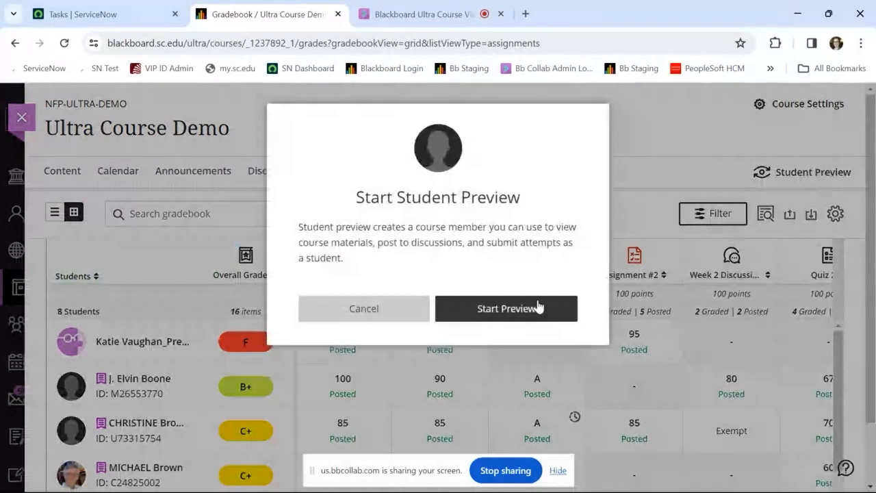
{"action": "left_click", "coordinate": [537, 305]}
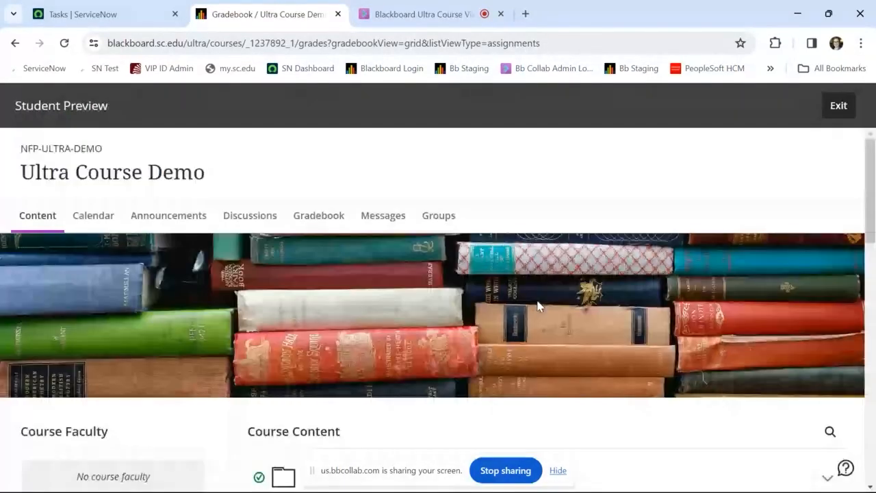
{"action": "left_click", "coordinate": [325, 218]}
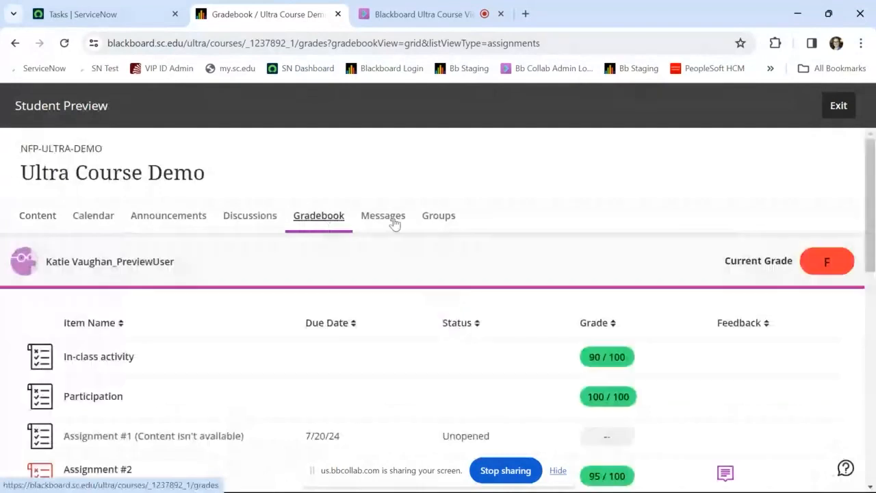
Step: Examine the student's current grade and the due dates, statuses, grades and feedback markers of the gradable items
{"action": "scroll", "coordinate": [520, 232], "scroll_direction": "down", "scroll_amount": 2}
{"action": "scroll", "coordinate": [520, 233], "scroll_direction": "up", "scroll_amount": 2}
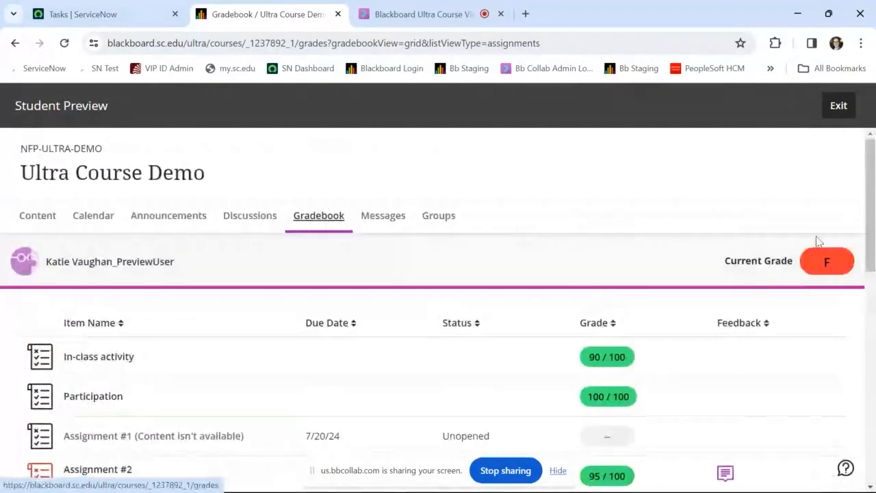
{"action": "scroll", "coordinate": [665, 383], "scroll_direction": "down", "scroll_amount": 4}
{"action": "scroll", "coordinate": [667, 383], "scroll_direction": "down", "scroll_amount": 3}
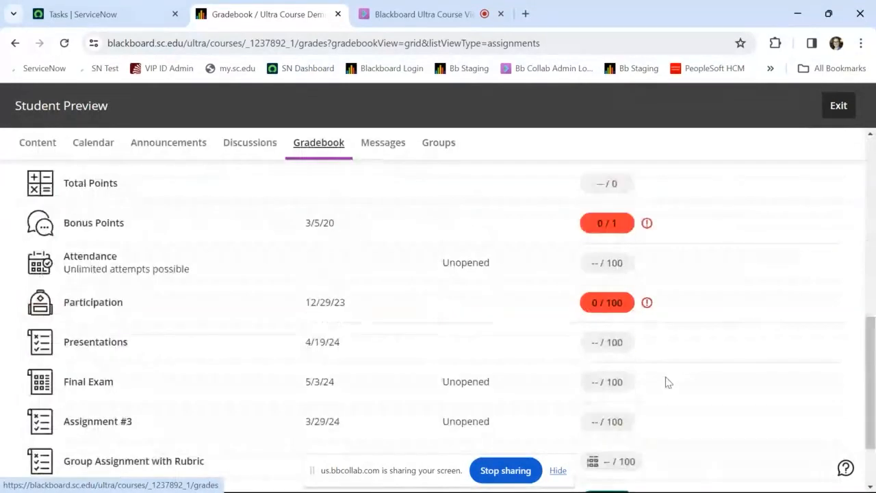
{"action": "scroll", "coordinate": [667, 382], "scroll_direction": "up", "scroll_amount": 1}
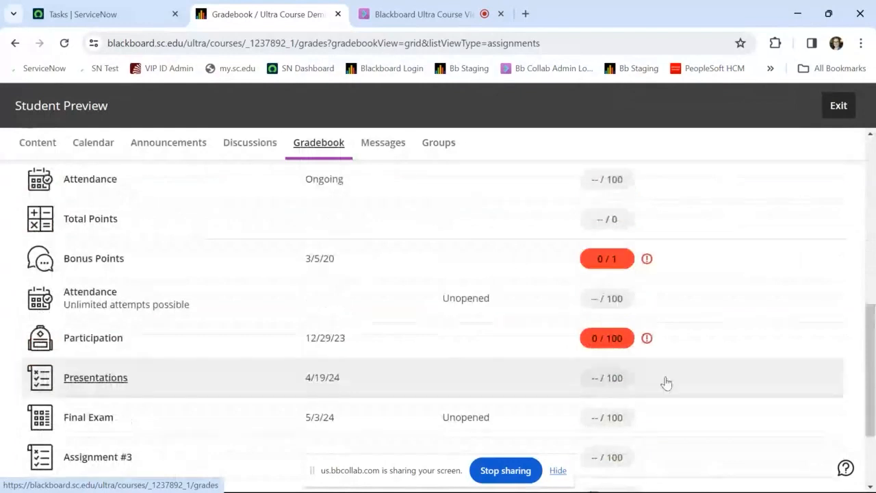
{"action": "scroll", "coordinate": [665, 383], "scroll_direction": "down", "scroll_amount": 2}
{"action": "scroll", "coordinate": [665, 383], "scroll_direction": "up", "scroll_amount": 3}
{"action": "scroll", "coordinate": [666, 383], "scroll_direction": "up", "scroll_amount": 2}
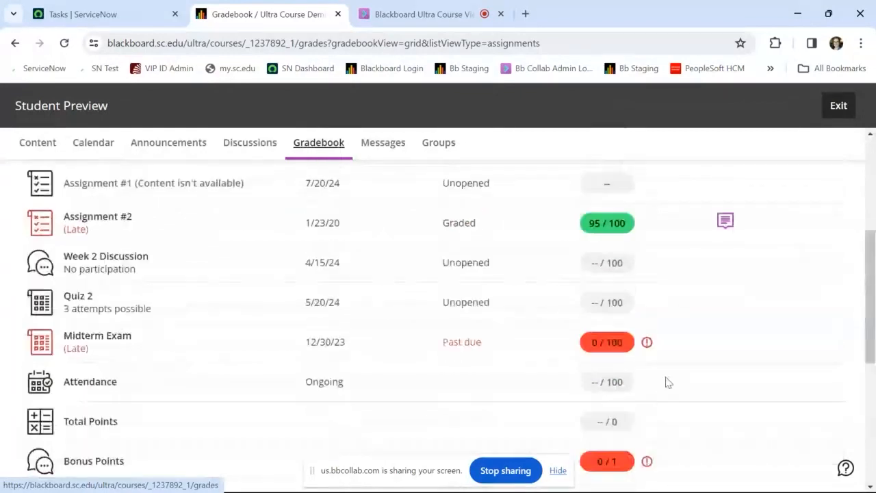
{"action": "scroll", "coordinate": [667, 382], "scroll_direction": "up", "scroll_amount": 1}
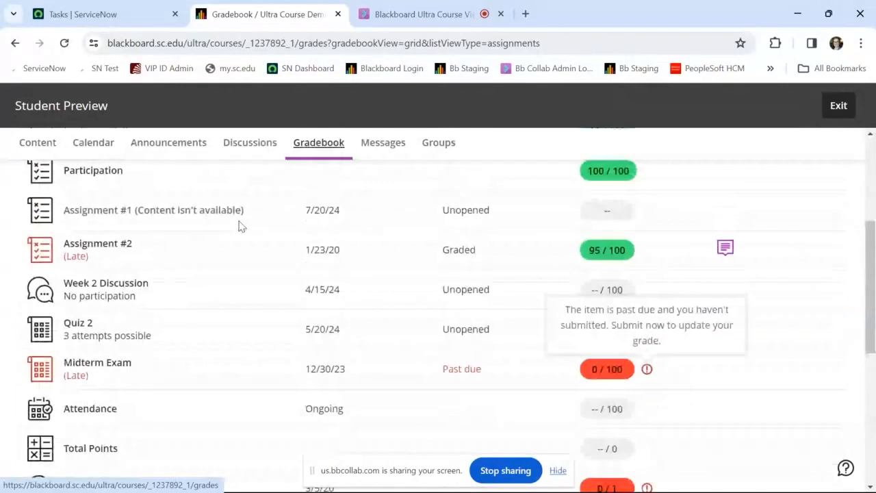
Step: Show the Attempt 1 feedback for Assignment #2, play its video recording and close the playback
{"action": "left_click", "coordinate": [726, 252]}
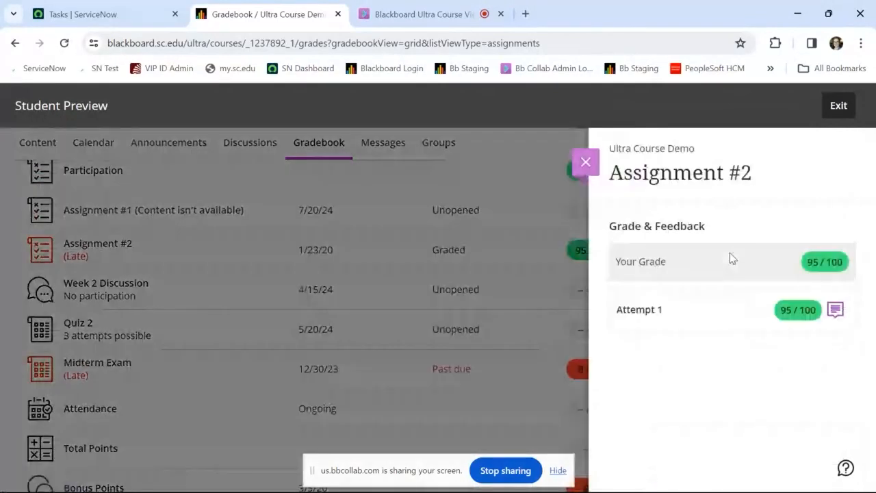
{"action": "left_click", "coordinate": [833, 313]}
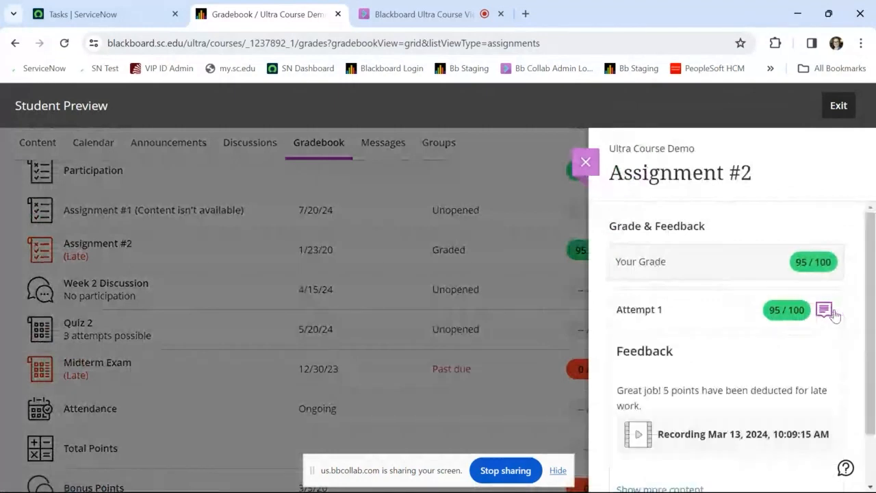
{"action": "scroll", "coordinate": [834, 313], "scroll_direction": "down", "scroll_amount": 1}
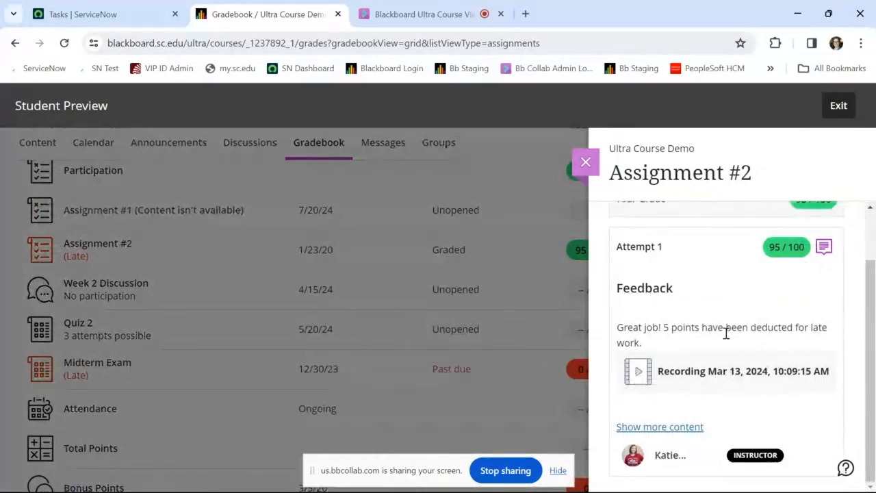
{"action": "left_click", "coordinate": [639, 374]}
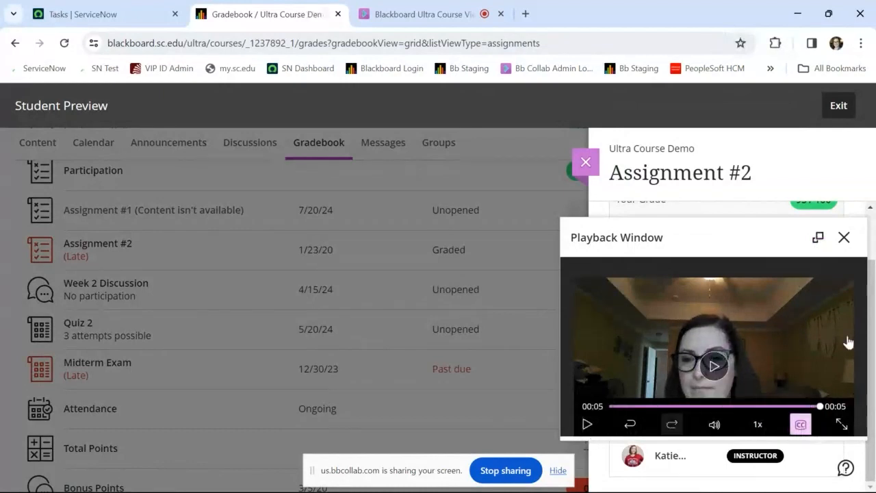
{"action": "left_click", "coordinate": [843, 237]}
{"action": "scroll", "coordinate": [828, 280], "scroll_direction": "up", "scroll_amount": 2}
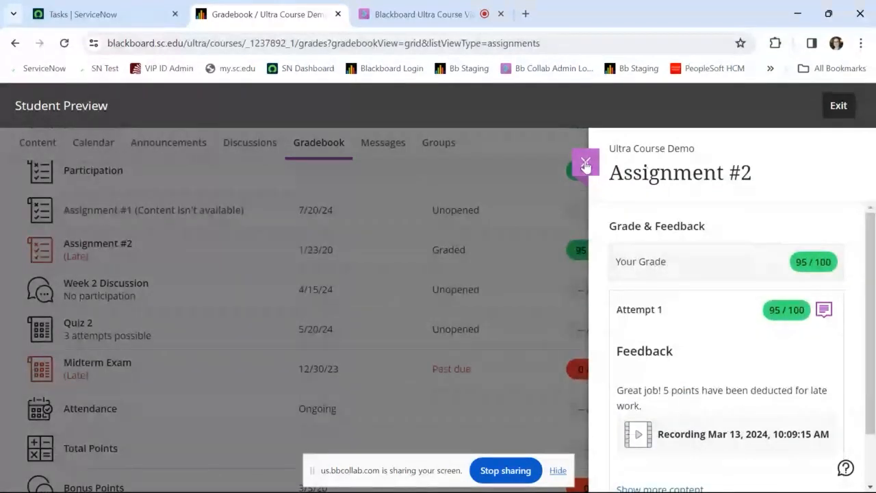
Step: Reopen the feedback recording's playback, and close it along with the Assignment #2 grade details
{"action": "scroll", "coordinate": [828, 329], "scroll_direction": "down", "scroll_amount": 1}
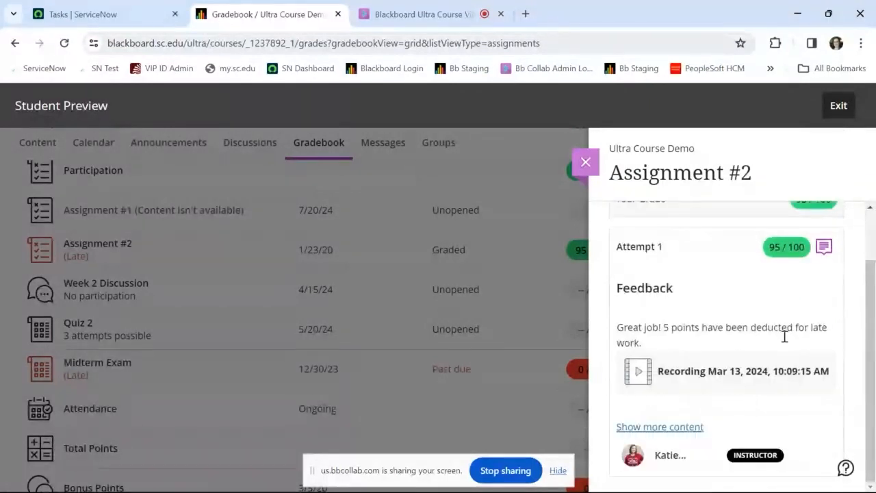
{"action": "left_click", "coordinate": [773, 365]}
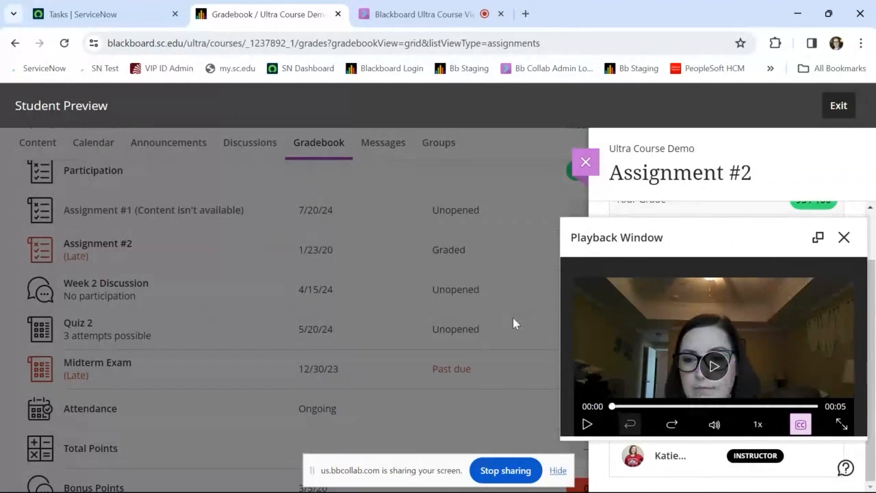
{"action": "left_click", "coordinate": [844, 238]}
{"action": "left_click", "coordinate": [586, 163]}
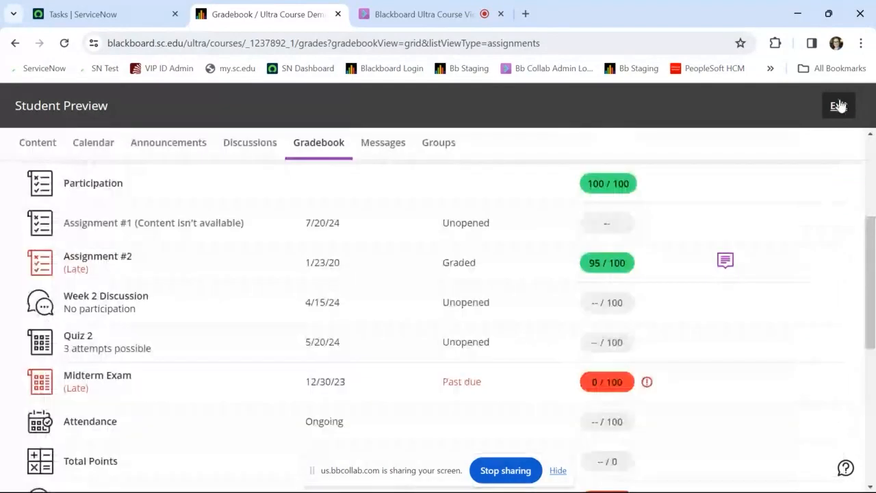
Step: Exit the Student Preview and save the preview user
{"action": "left_click", "coordinate": [839, 106]}
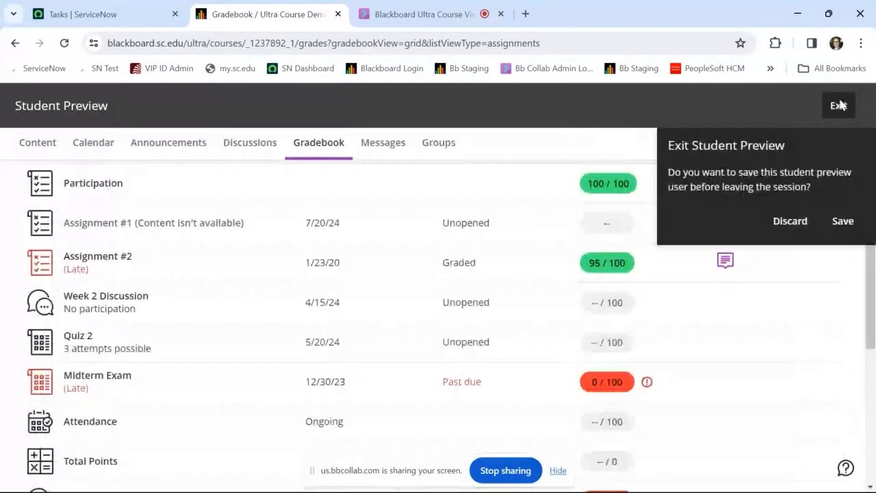
{"action": "left_click", "coordinate": [605, 135]}
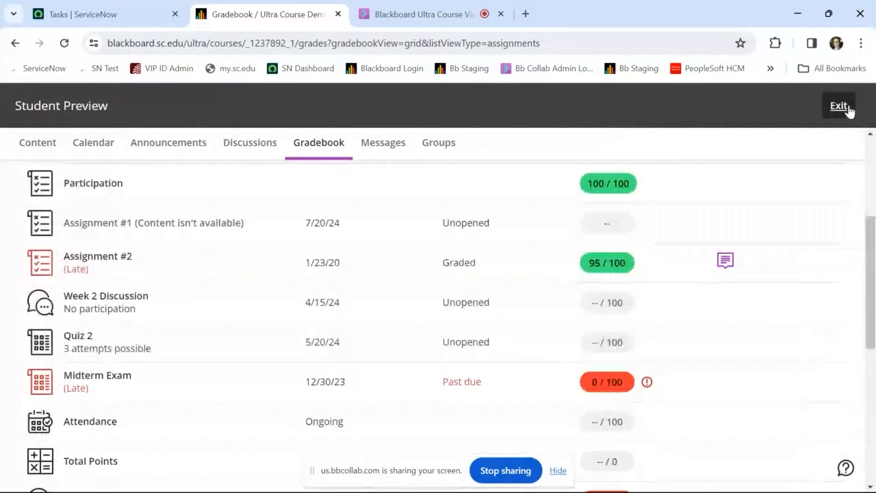
{"action": "left_click", "coordinate": [849, 111]}
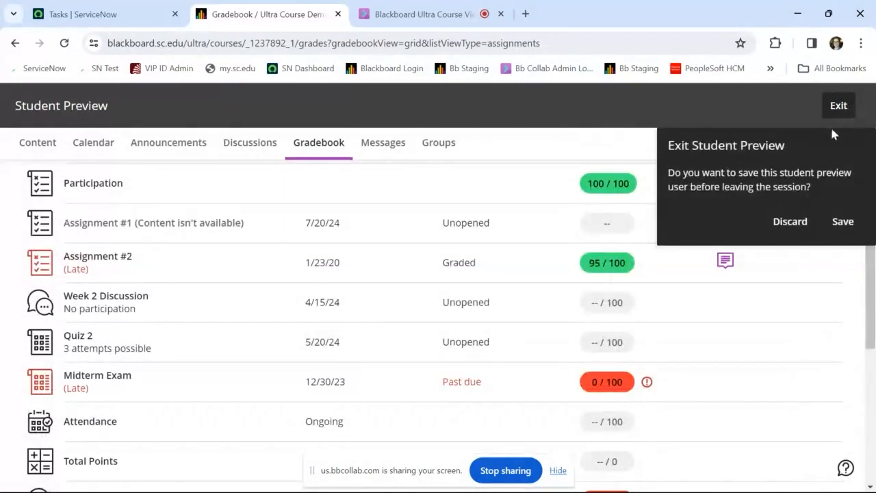
{"action": "left_click", "coordinate": [844, 220]}
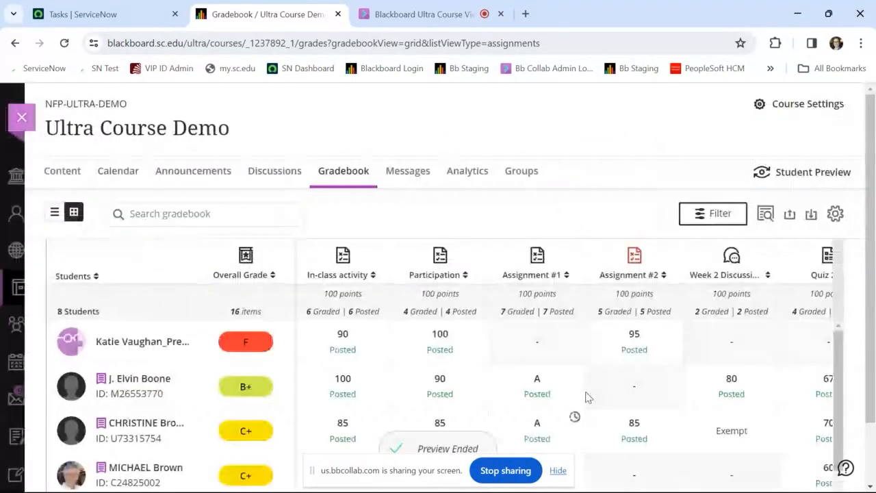
Step: Enter a grade of 100 for the preview student's Assignment #1 in the grid and post it
{"action": "scroll", "coordinate": [532, 387], "scroll_direction": "down", "scroll_amount": 1}
{"action": "scroll", "coordinate": [547, 340], "scroll_direction": "up", "scroll_amount": 1}
{"action": "left_click", "coordinate": [547, 340]}
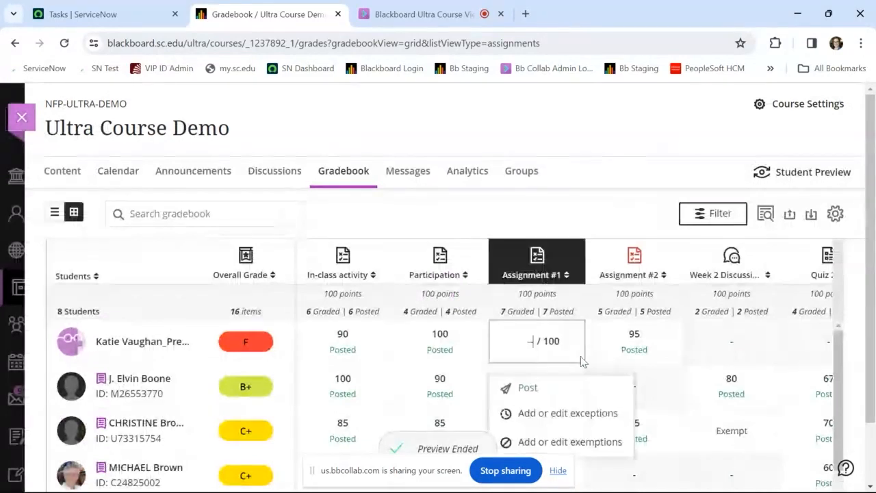
{"action": "type", "text": "B"}
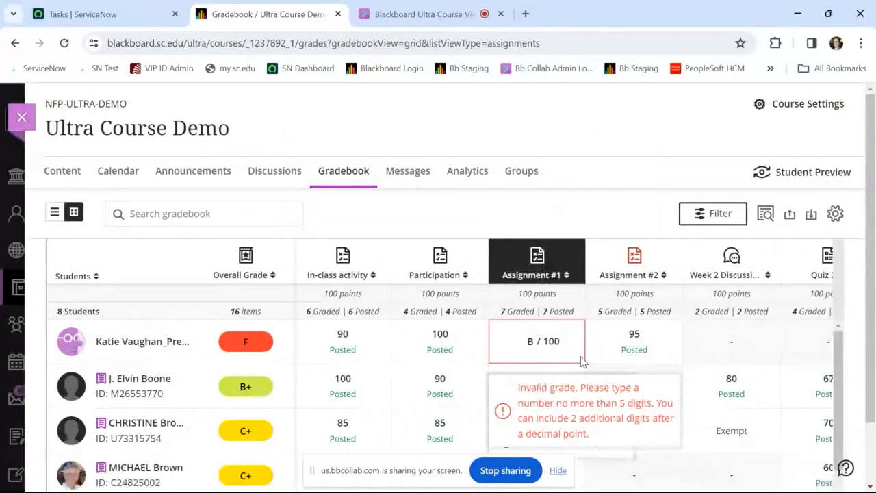
{"action": "key", "text": "BackSpace"}
{"action": "type", "text": "100"}
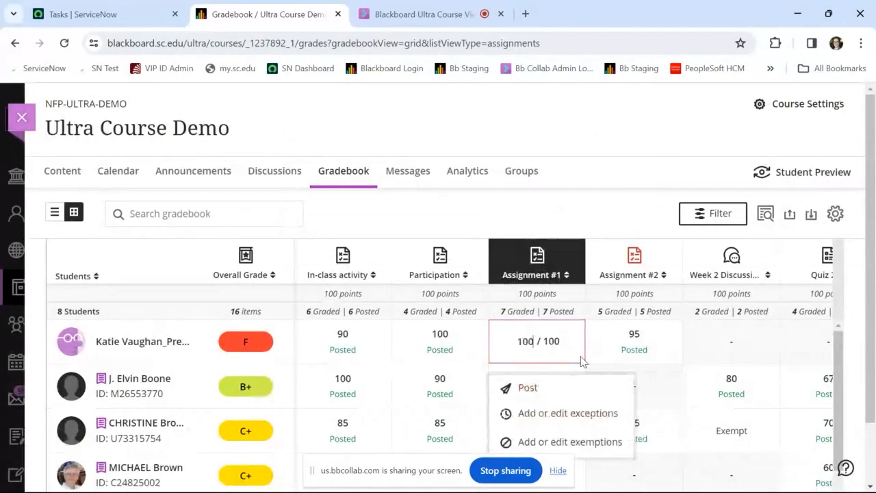
{"action": "key", "text": "Return"}
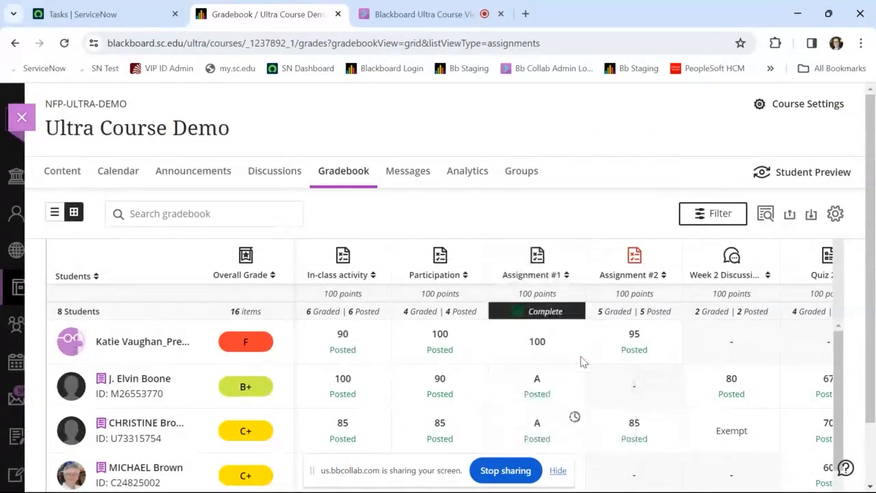
{"action": "left_click", "coordinate": [580, 361]}
Step: Open Assignment #1 for editing from its Gradebook column and go to its Grading & Submissions settings
{"action": "left_click", "coordinate": [550, 282]}
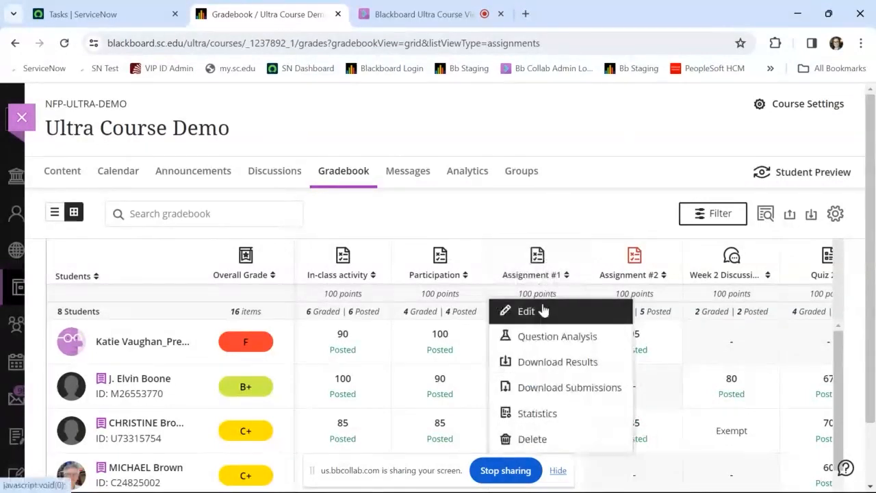
{"action": "left_click", "coordinate": [543, 310]}
{"action": "scroll", "coordinate": [814, 293], "scroll_direction": "down", "scroll_amount": 5}
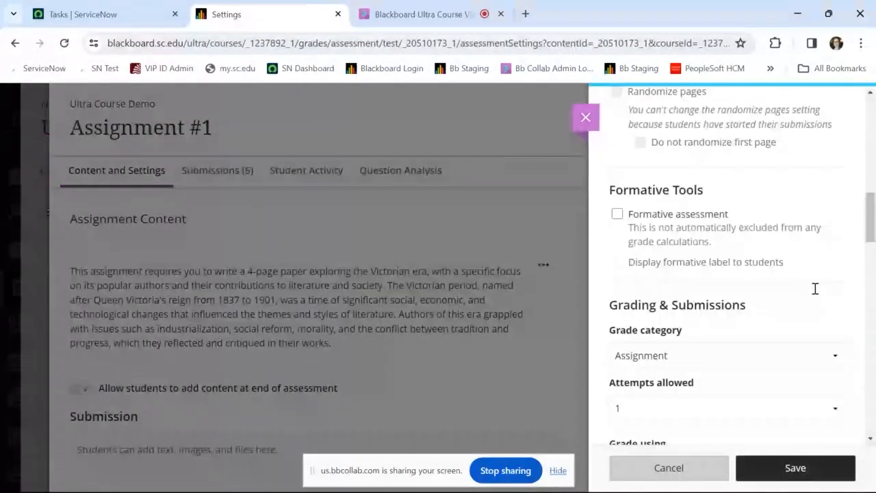
{"action": "scroll", "coordinate": [814, 288], "scroll_direction": "down", "scroll_amount": 3}
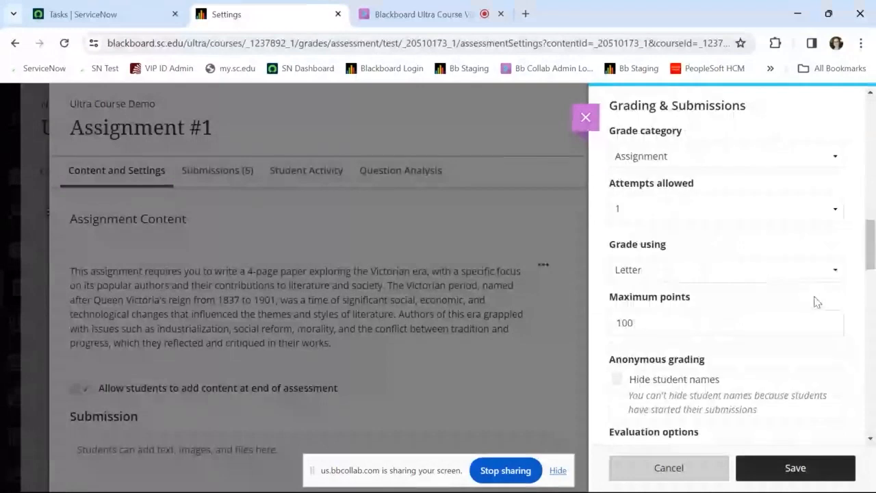
Step: Set Assignment #1 to be graded using Complete/Incomplete
{"action": "left_click", "coordinate": [762, 307]}
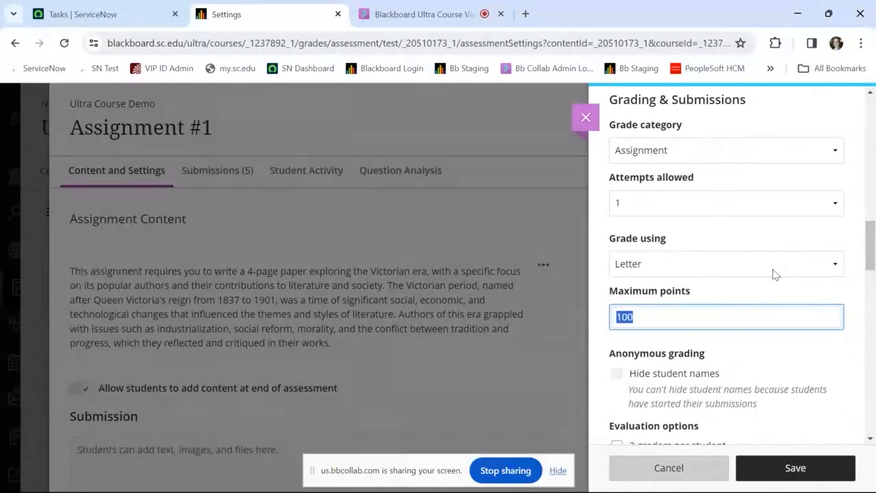
{"action": "left_click", "coordinate": [773, 272]}
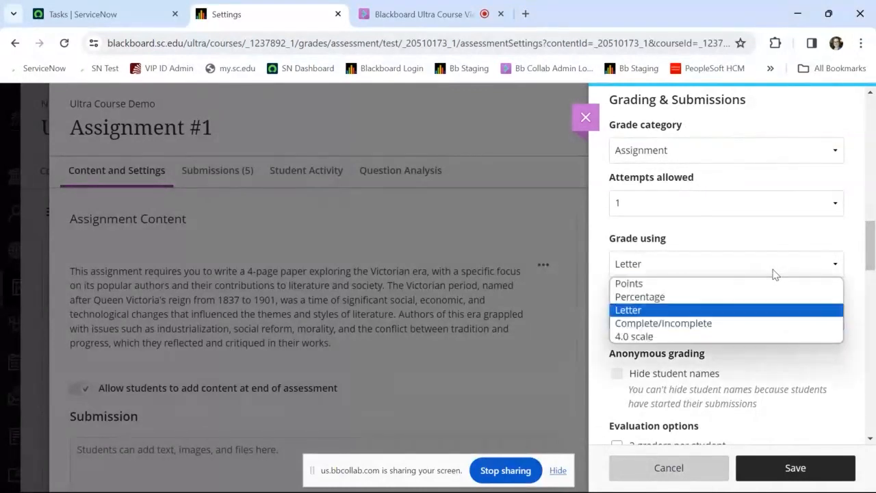
{"action": "left_click", "coordinate": [745, 326]}
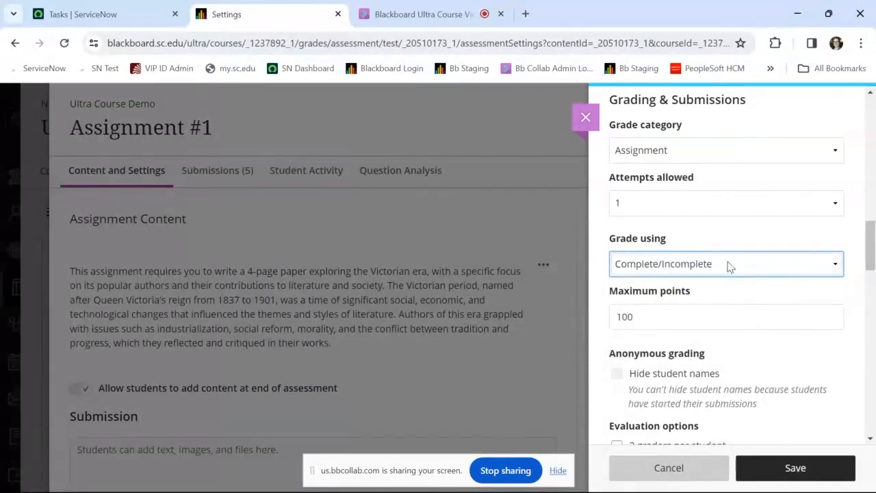
Step: Set Assignment #1 to be graded using Points, save the settings and return to the Gradebook grid
{"action": "double_click", "coordinate": [719, 318]}
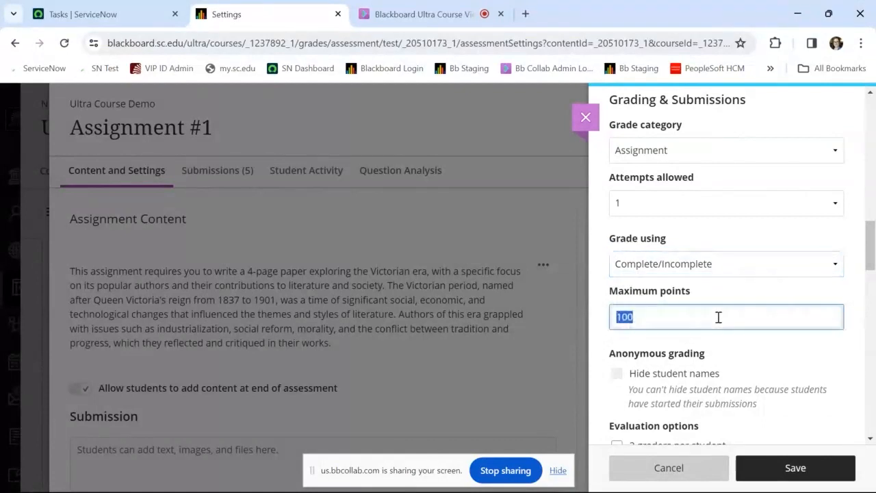
{"action": "left_click", "coordinate": [667, 271]}
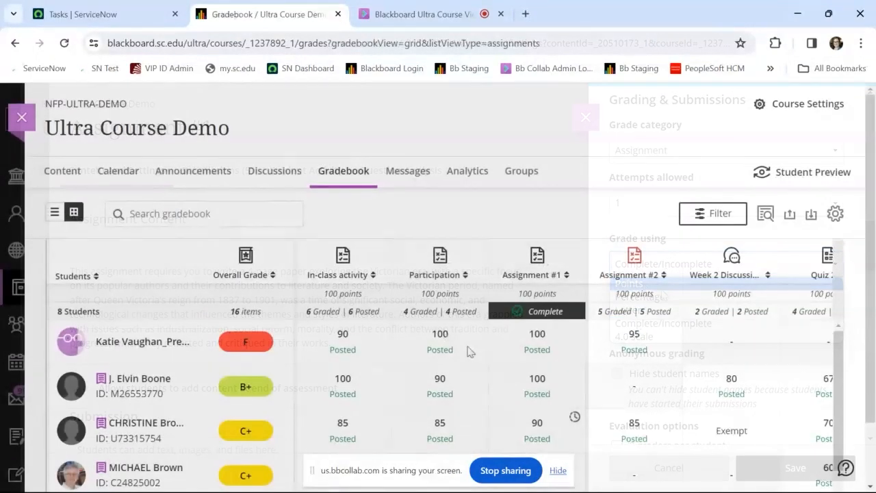